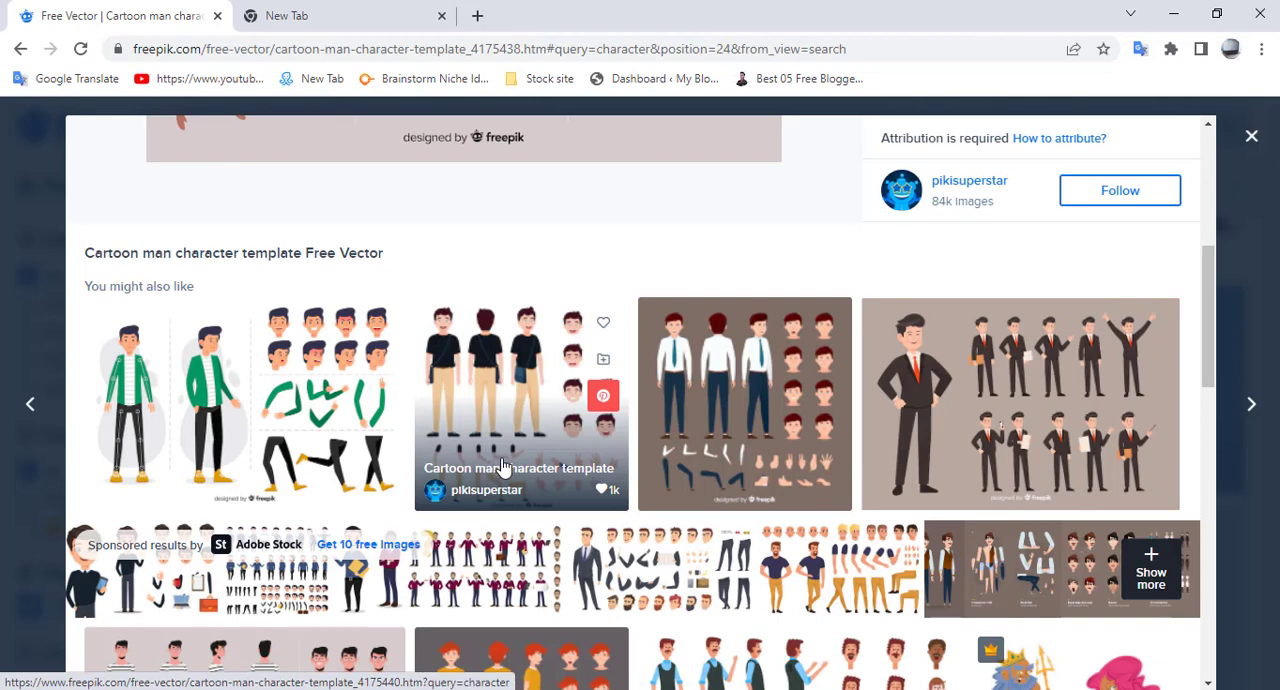
# - Look over the cartoon man character template and the similar vectors suggested on its Freepik page
pyautogui.click(503, 467)
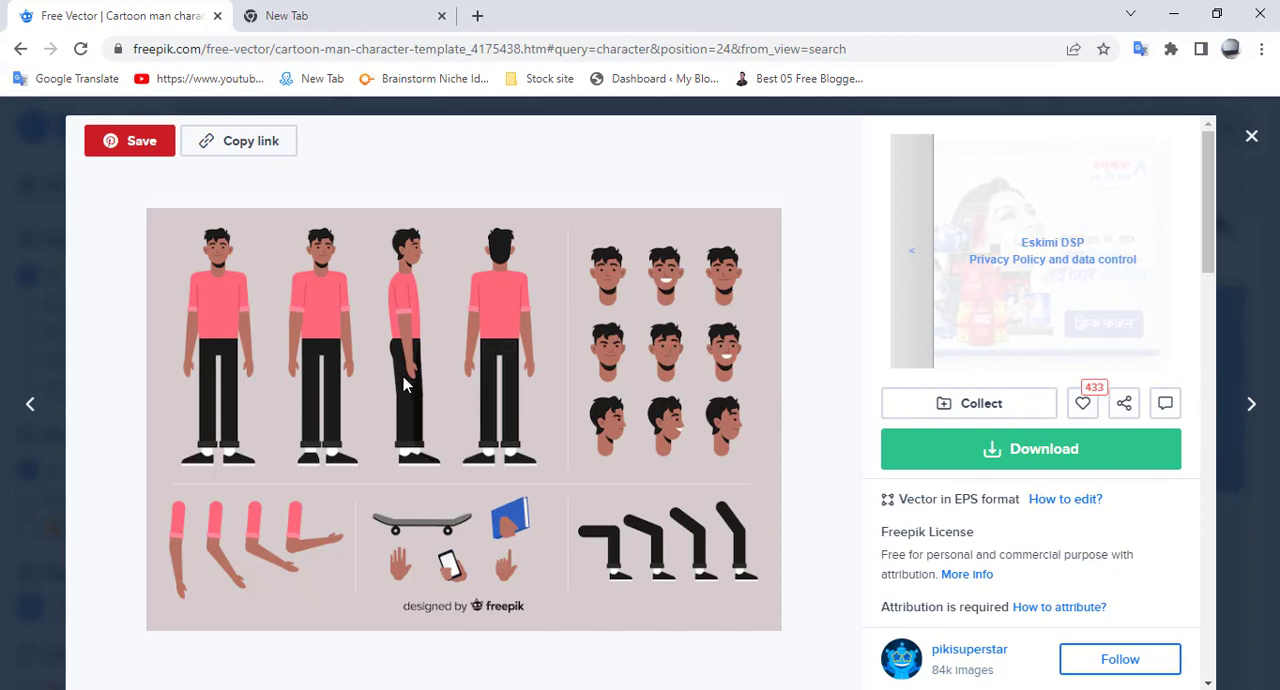
pyautogui.click(600, 430)
pyautogui.scroll(-2, 657, 328)
pyautogui.click(657, 328)
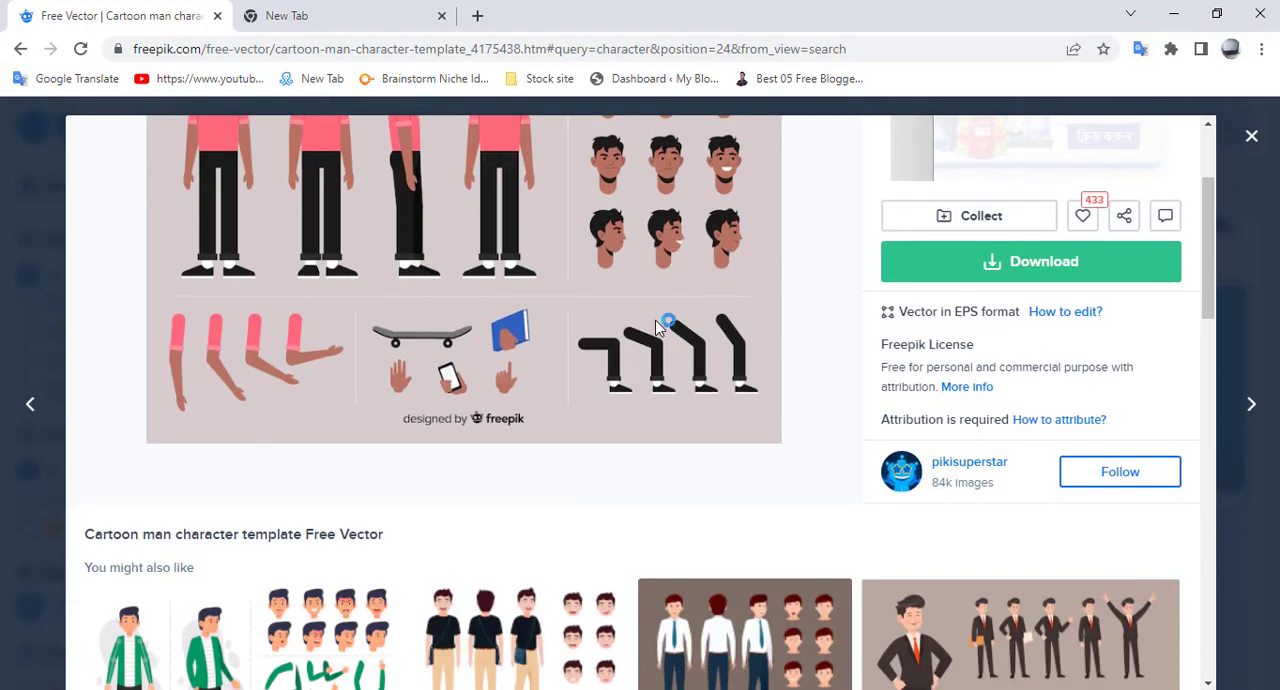
pyautogui.scroll(-2, 663, 323)
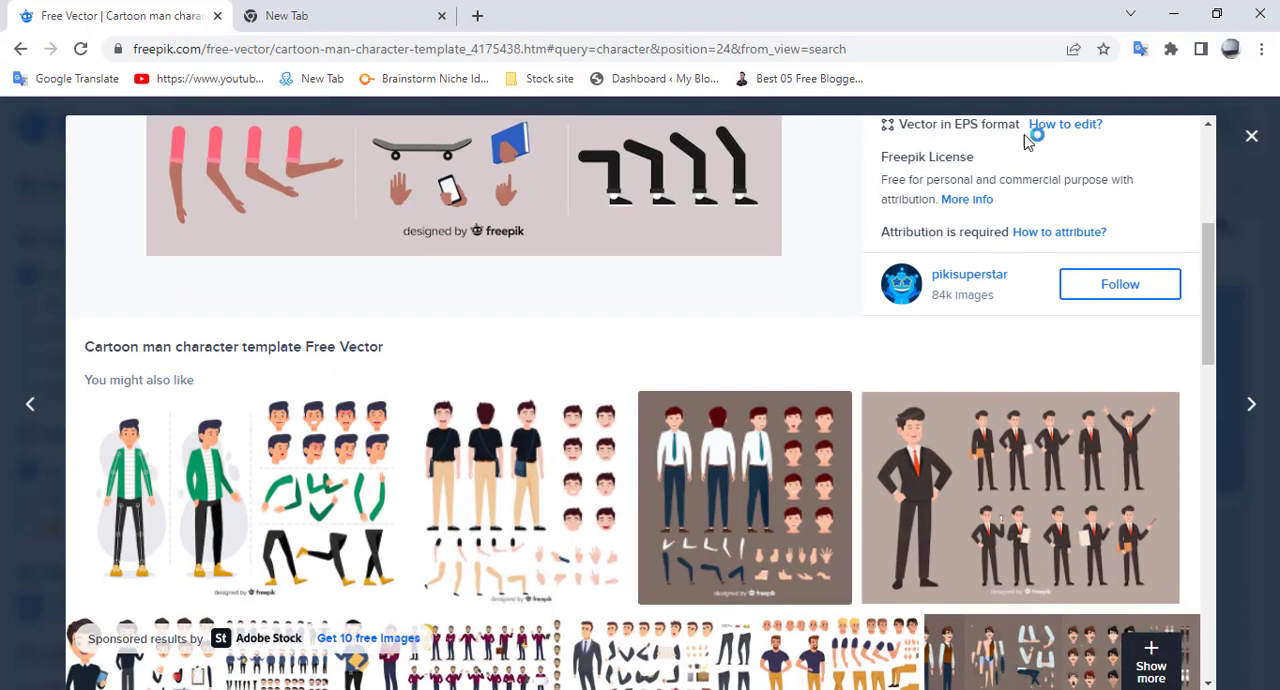
# - Open the Lesson 34 folder on the desktop and preview its three EPS character files
pyautogui.click(1173, 14)
pyautogui.doubleClick(173, 180)
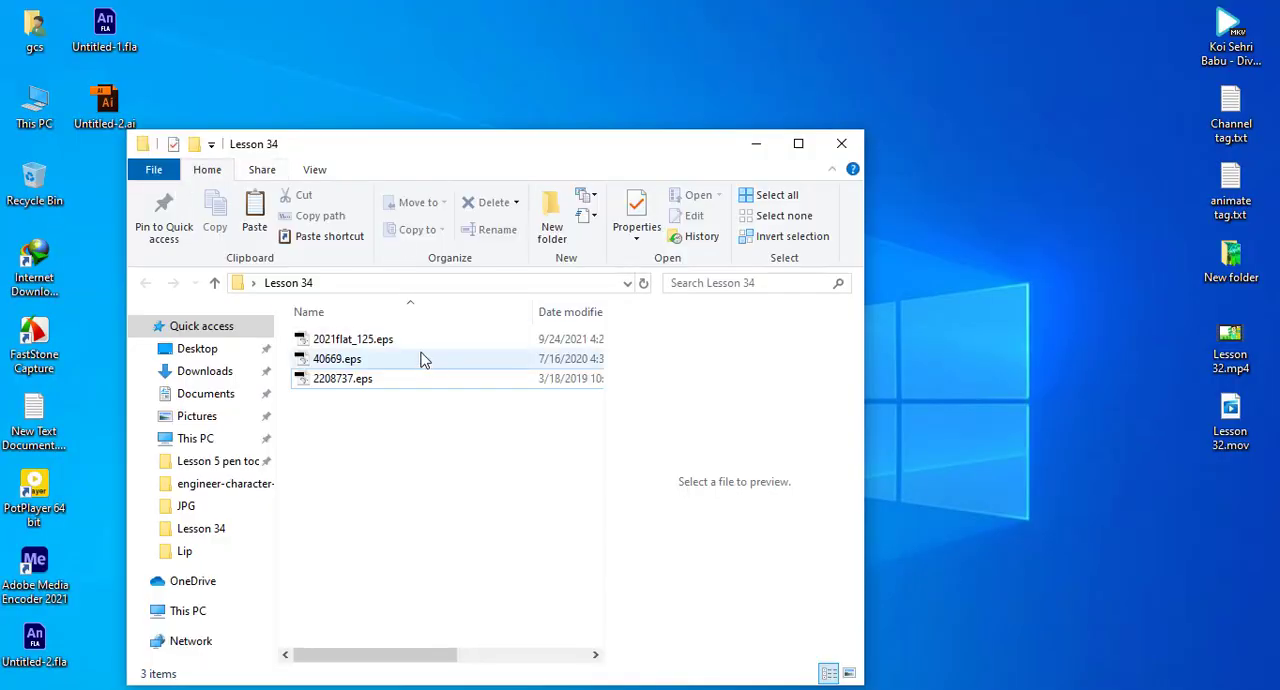
pyautogui.click(408, 341)
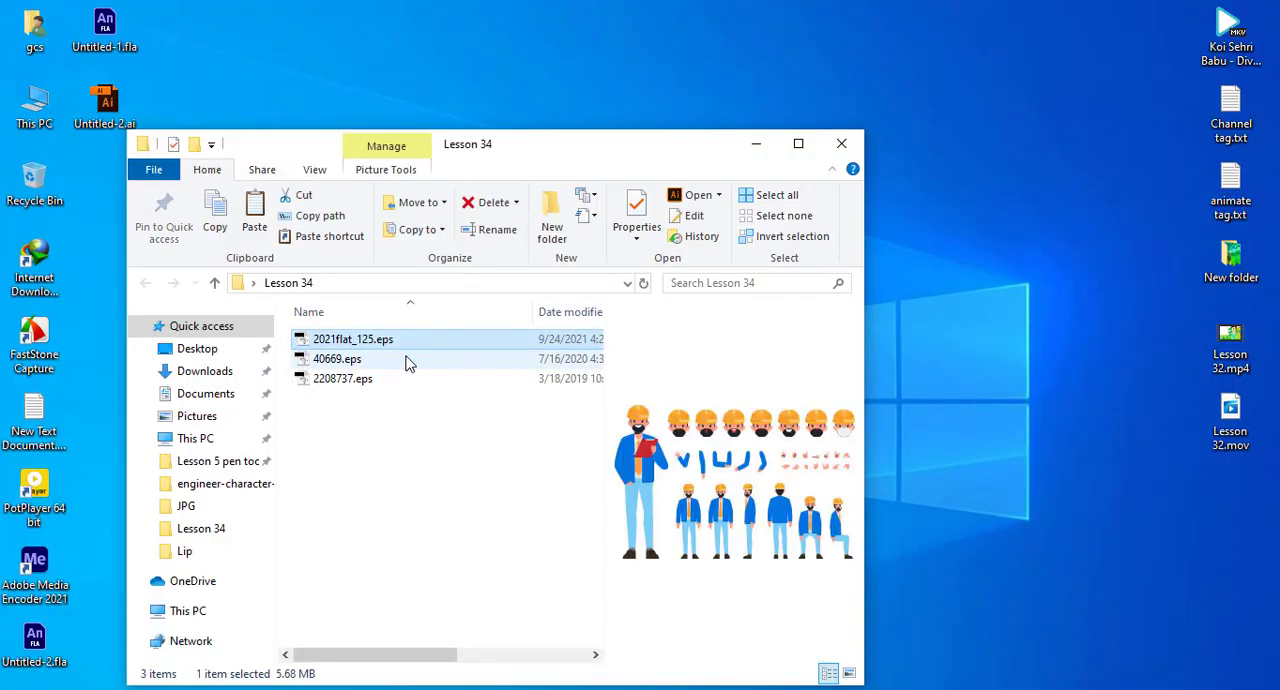
pyautogui.click(407, 360)
pyautogui.click(400, 381)
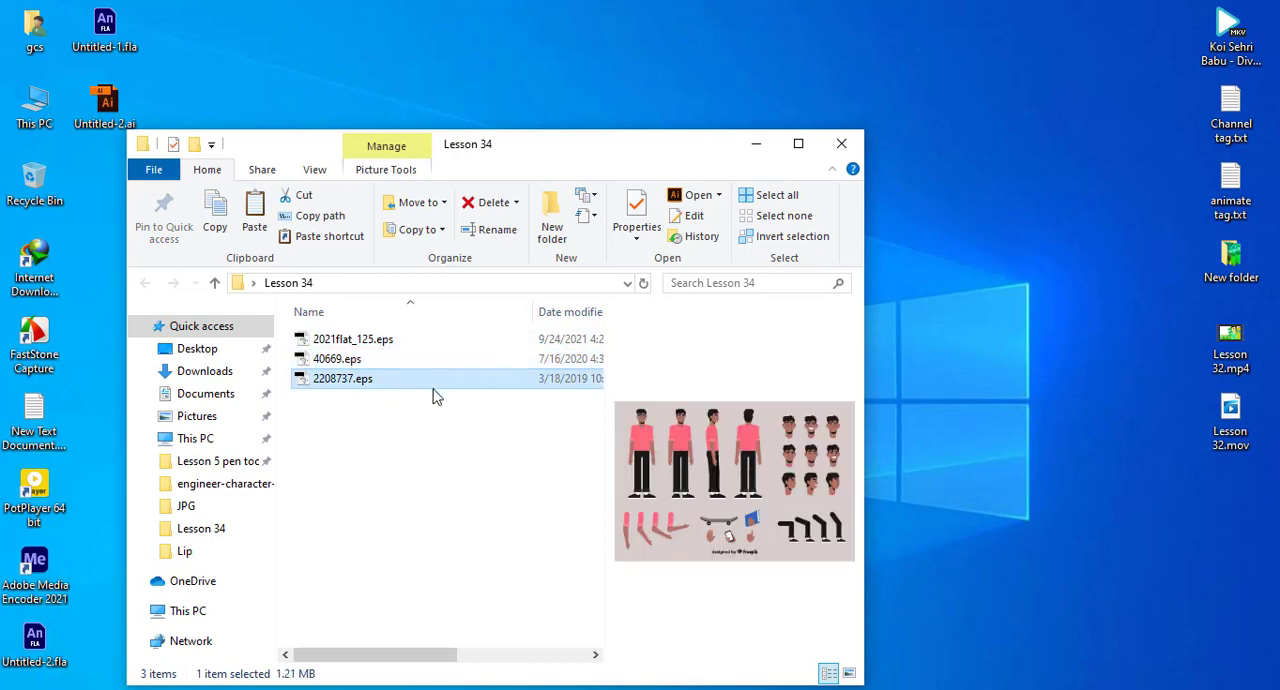
pyautogui.click(428, 359)
pyautogui.click(426, 341)
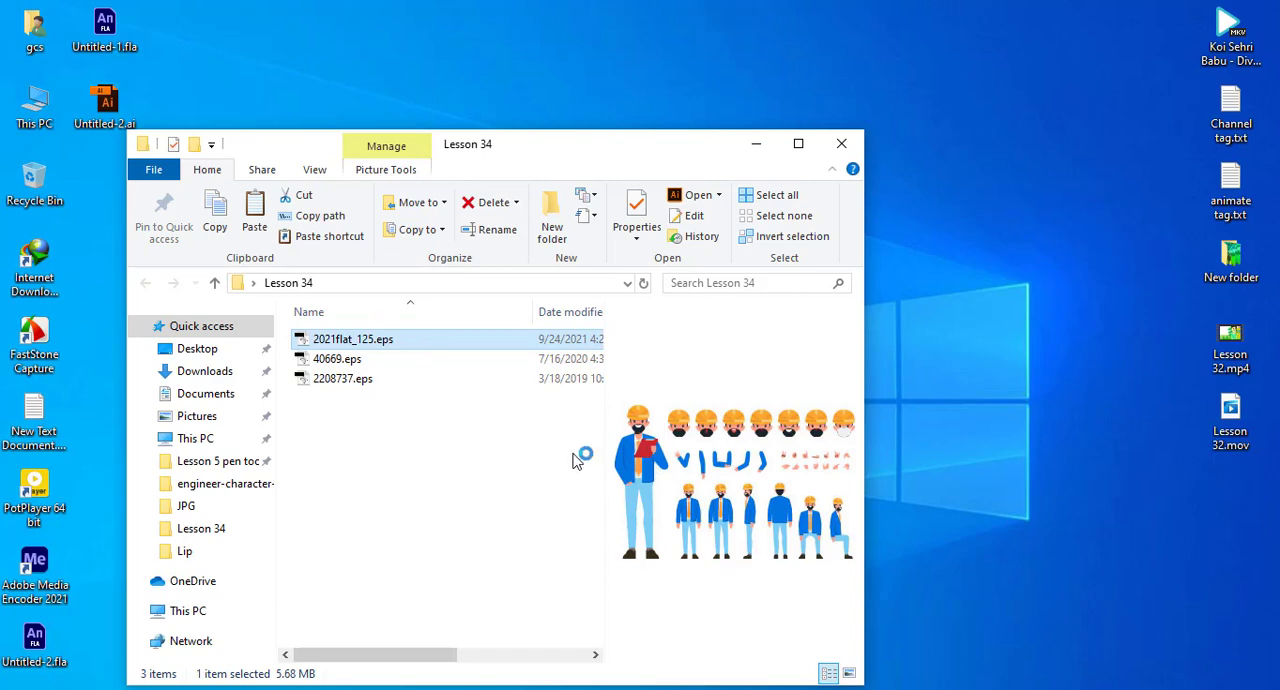
# - Maximize the folder window and review the previews of 2208737.eps, 40669.eps and 2021flat_125.eps
pyautogui.press('super+Up')
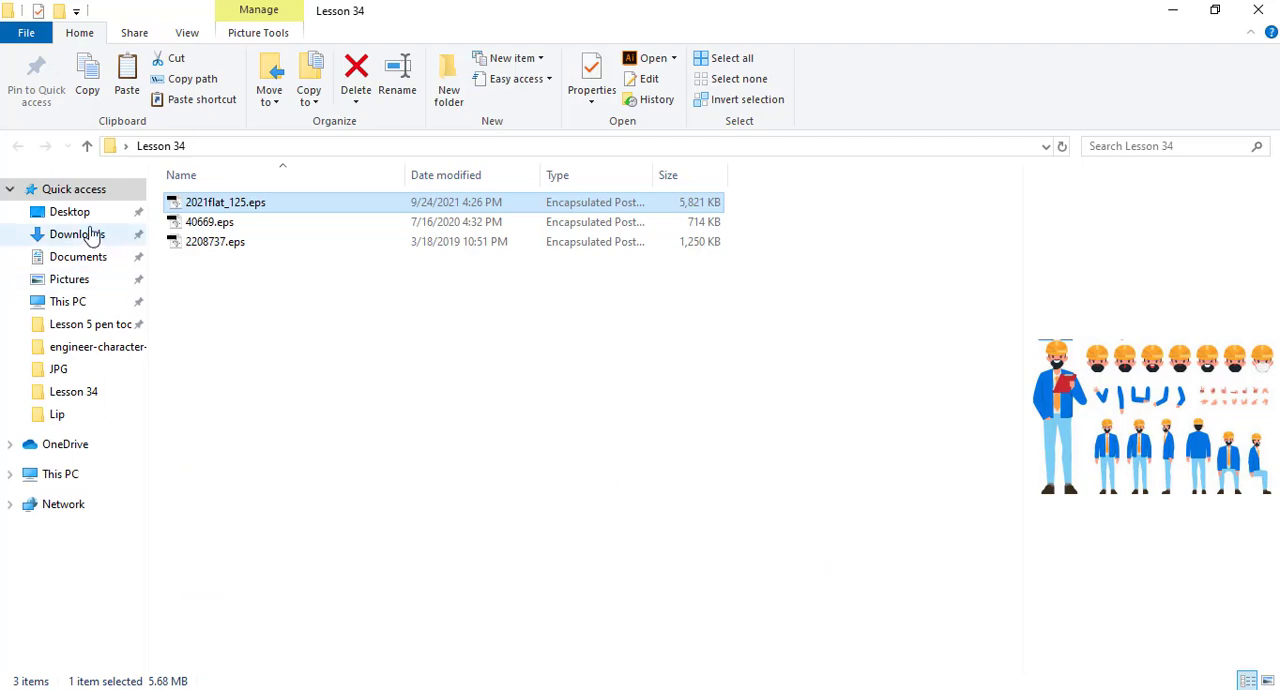
pyautogui.click(259, 247)
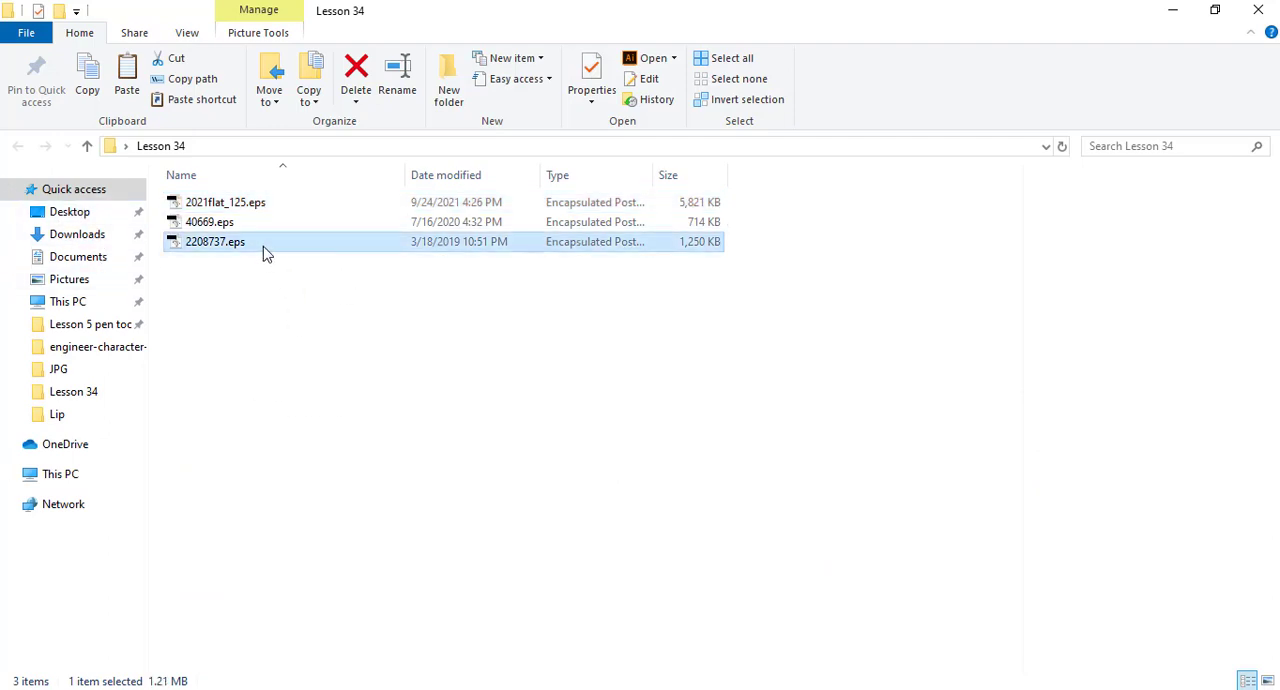
pyautogui.click(252, 225)
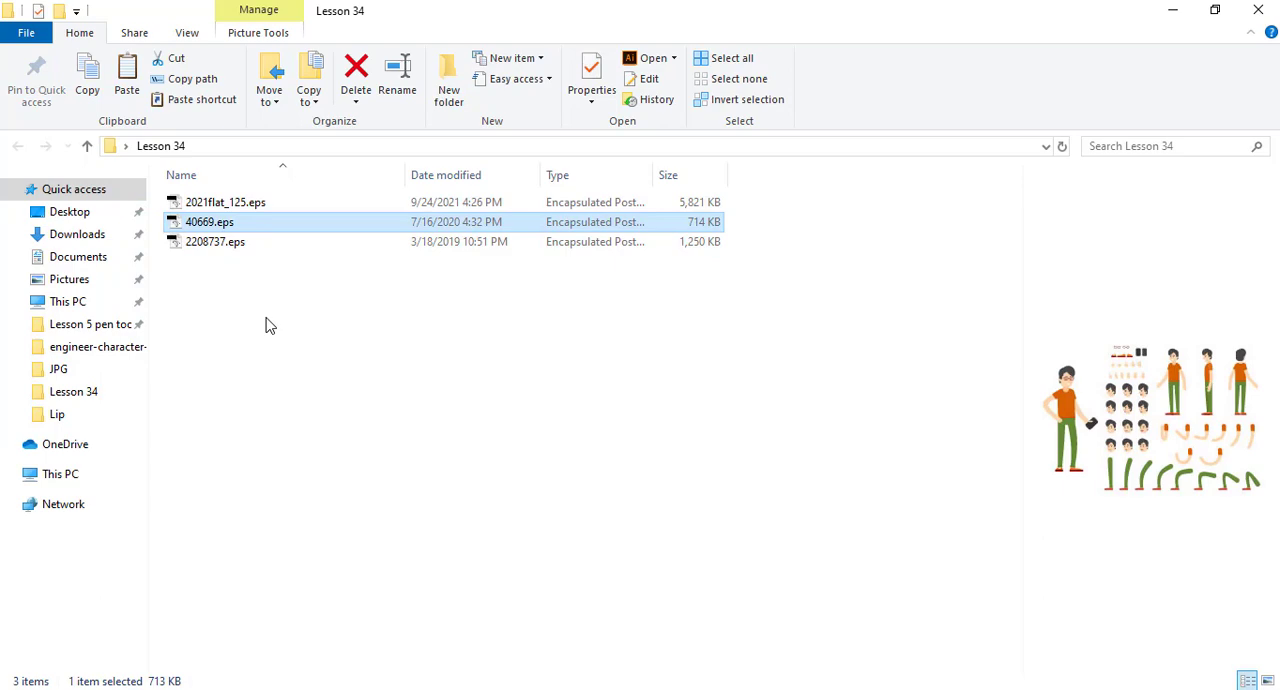
pyautogui.click(232, 204)
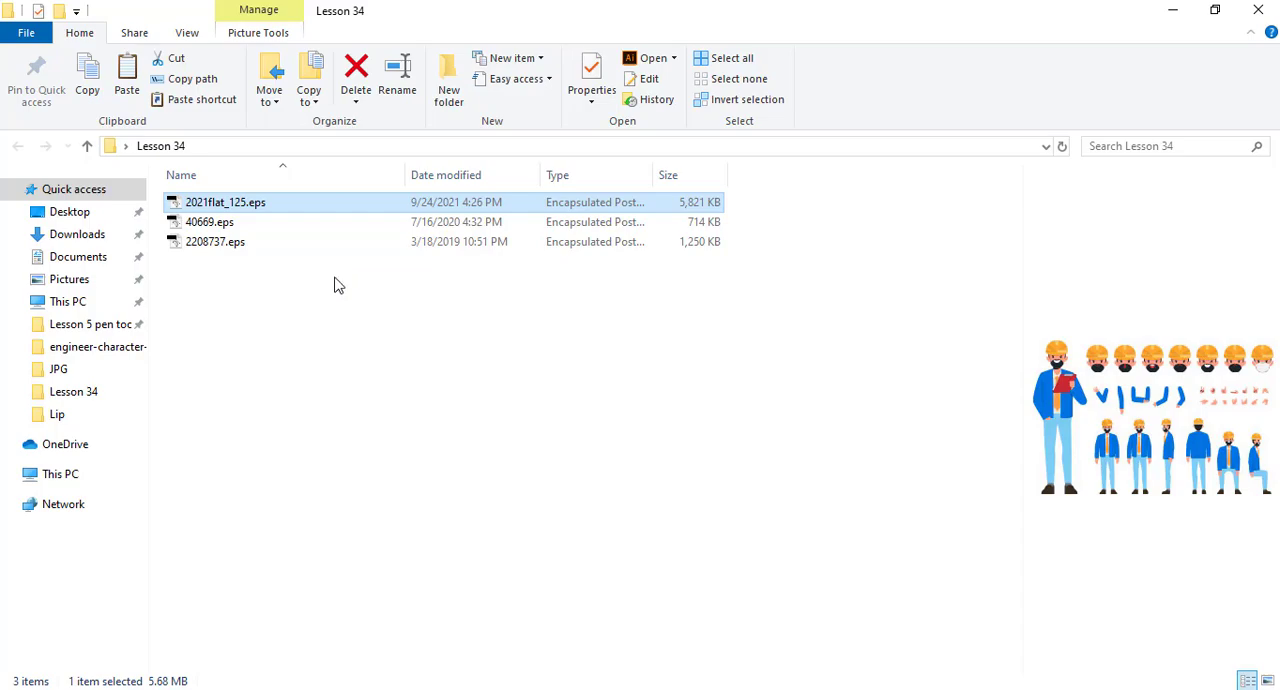
# - Open 2208737.eps from the Lesson 34 folder in Illustrator
pyautogui.click(1160, 9)
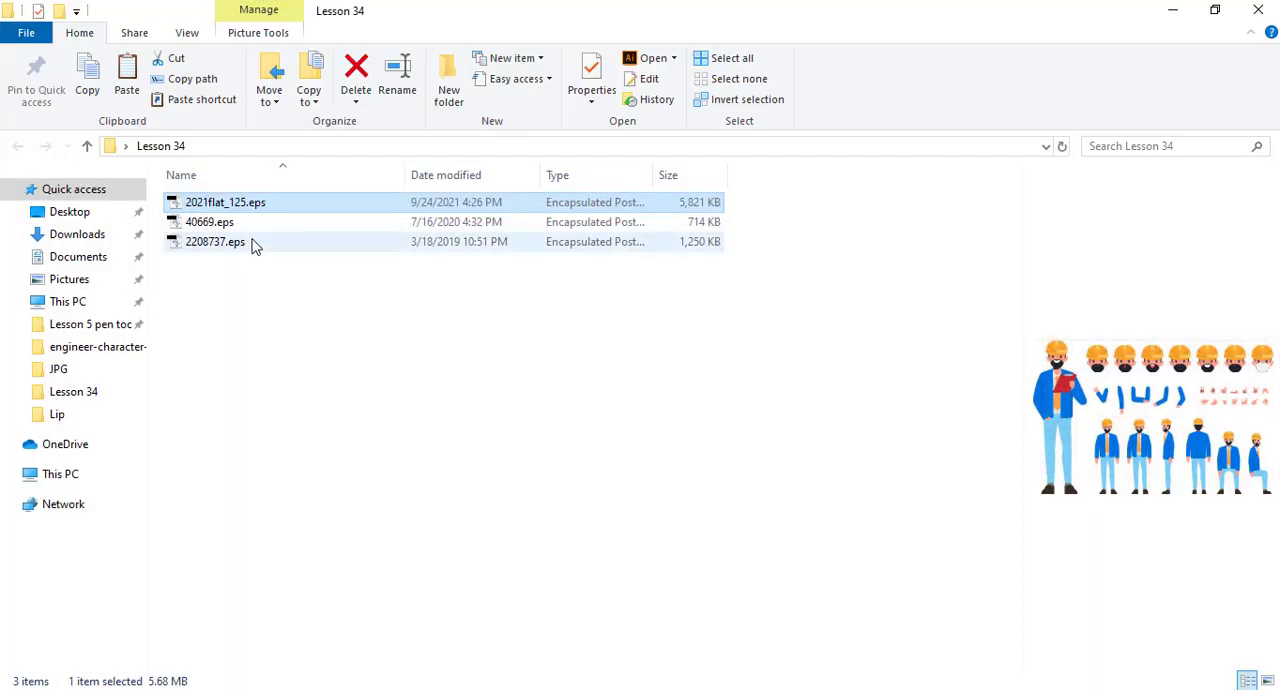
pyautogui.click(250, 244)
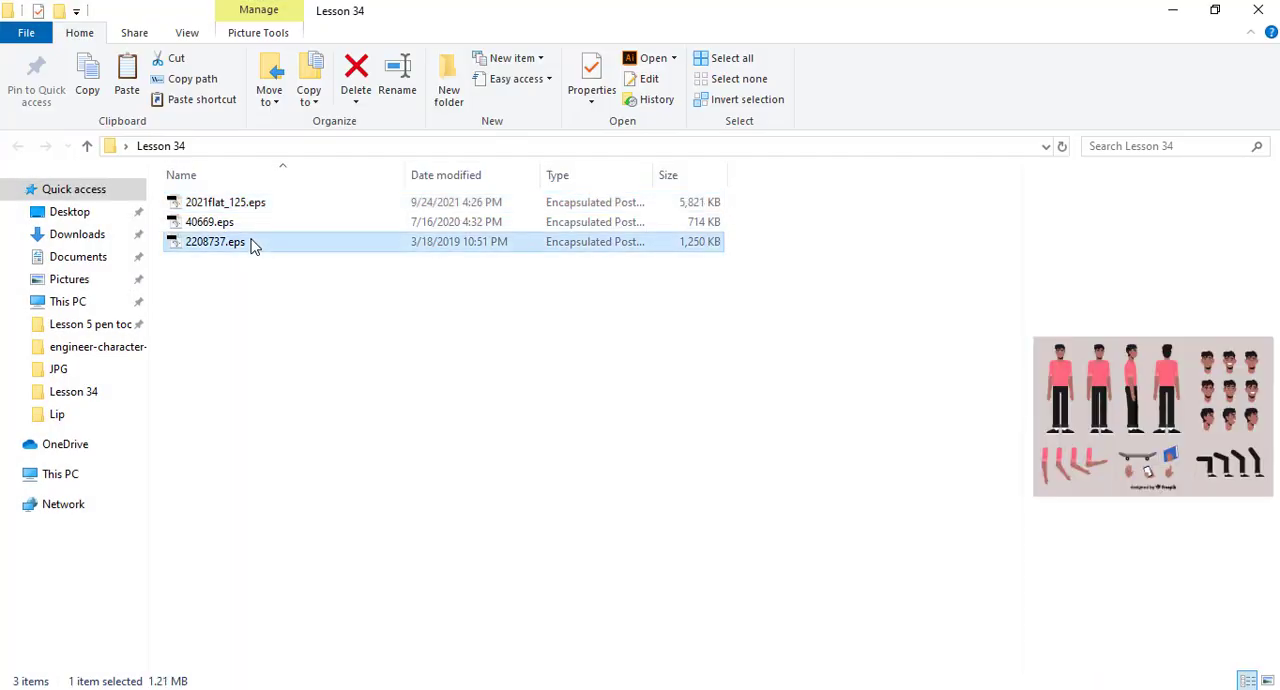
pyautogui.doubleClick(228, 250)
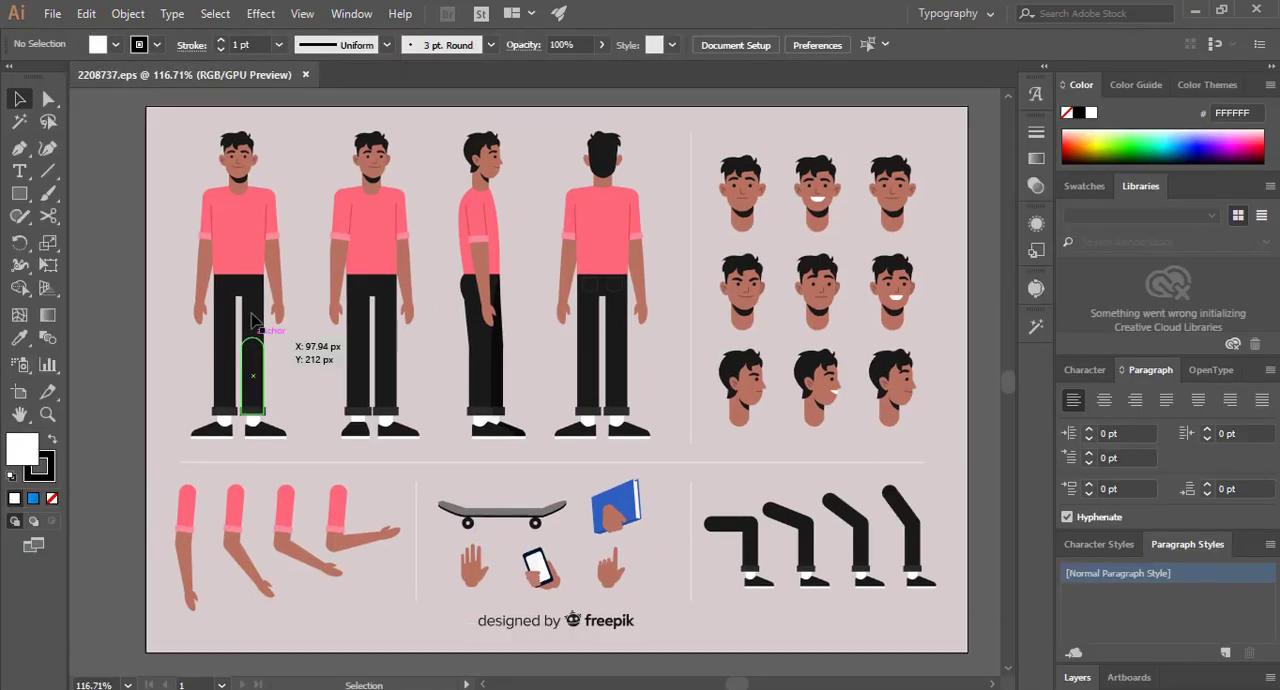
# - Select each of the four full-body figures in turn to inspect how the character artwork is grouped
pyautogui.click(252, 318)
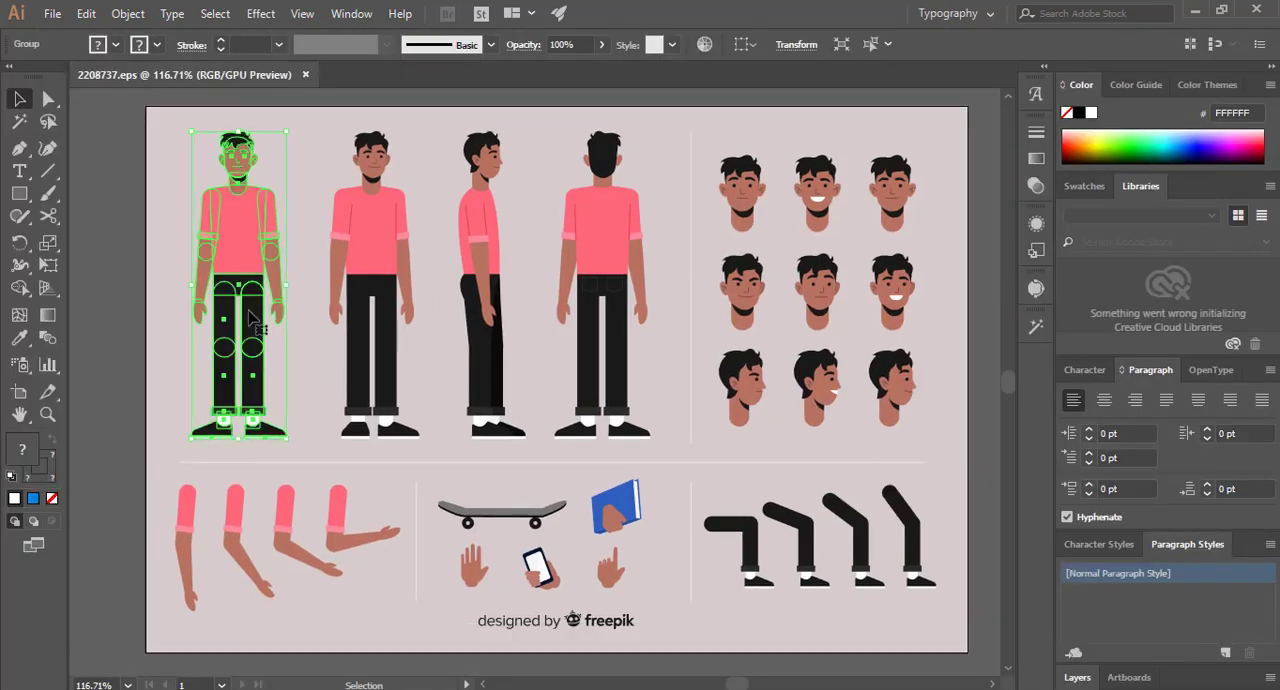
pyautogui.click(385, 220)
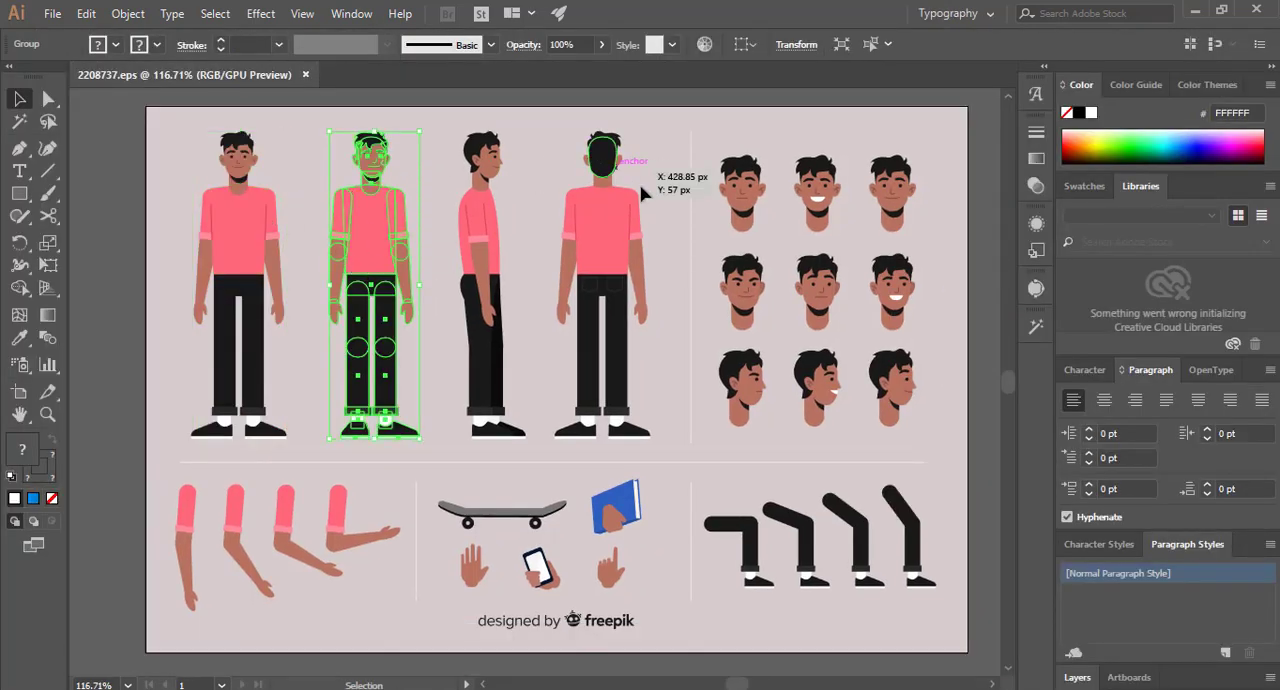
pyautogui.click(177, 246)
pyautogui.click(258, 222)
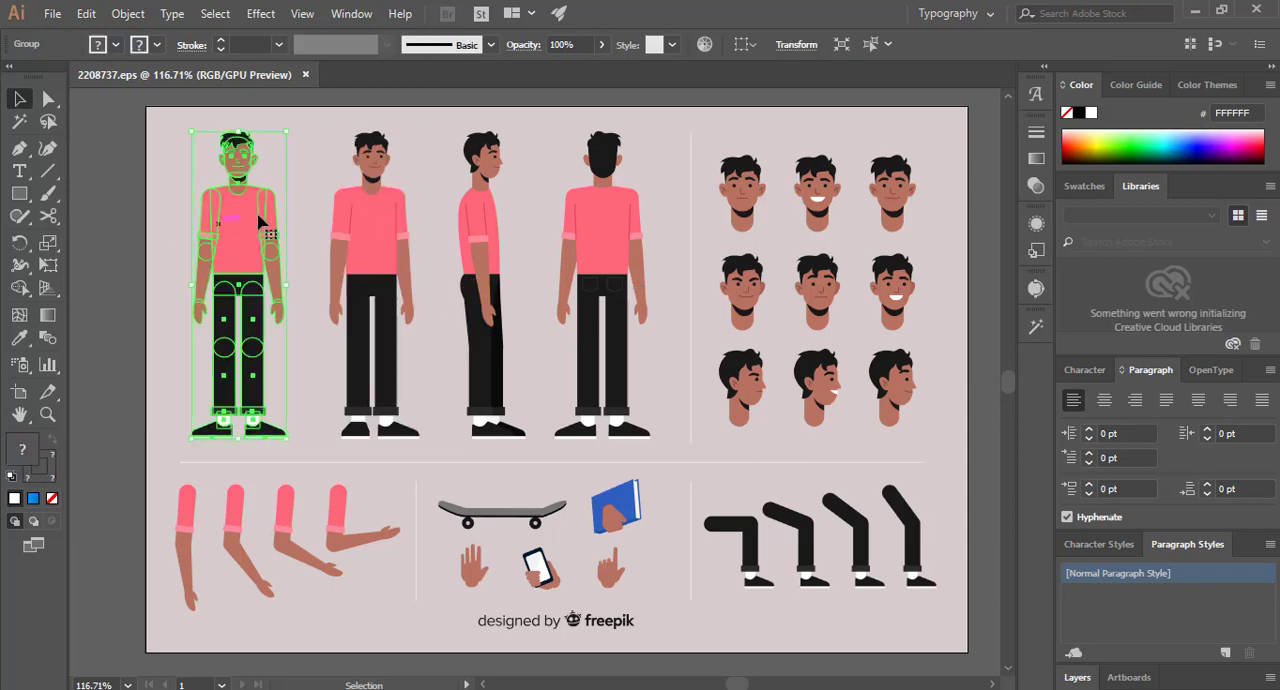
pyautogui.click(386, 243)
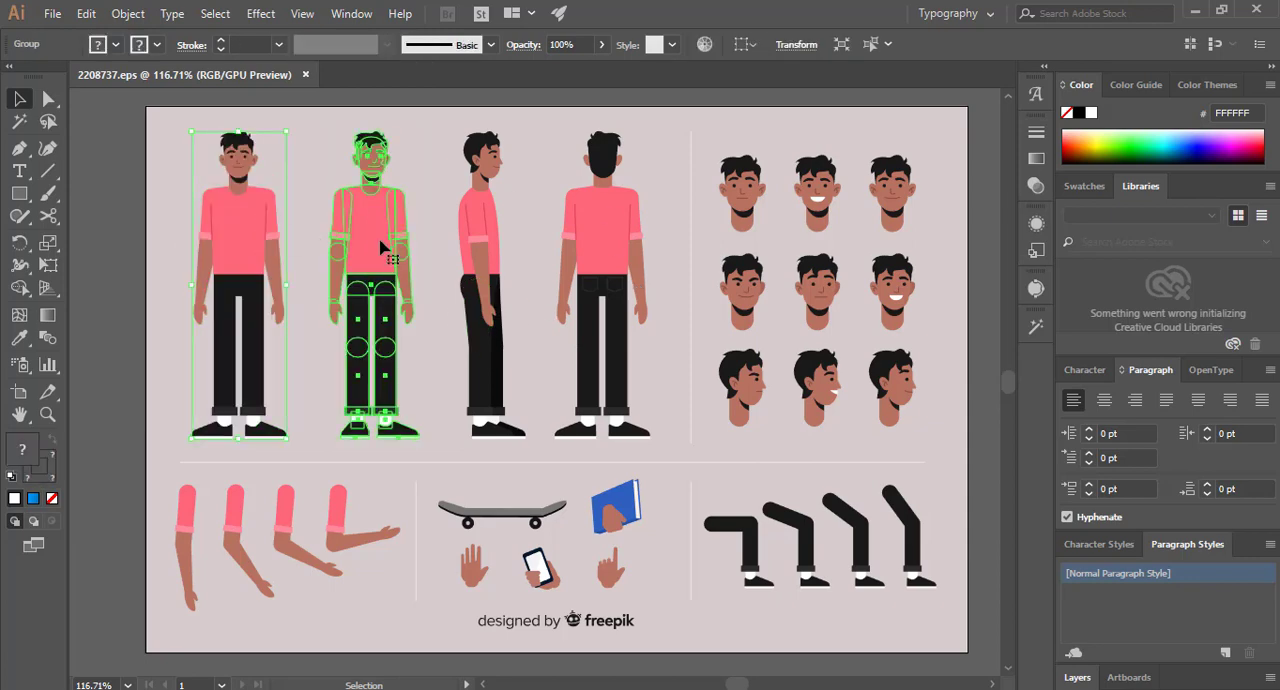
pyautogui.click(480, 251)
pyautogui.click(618, 243)
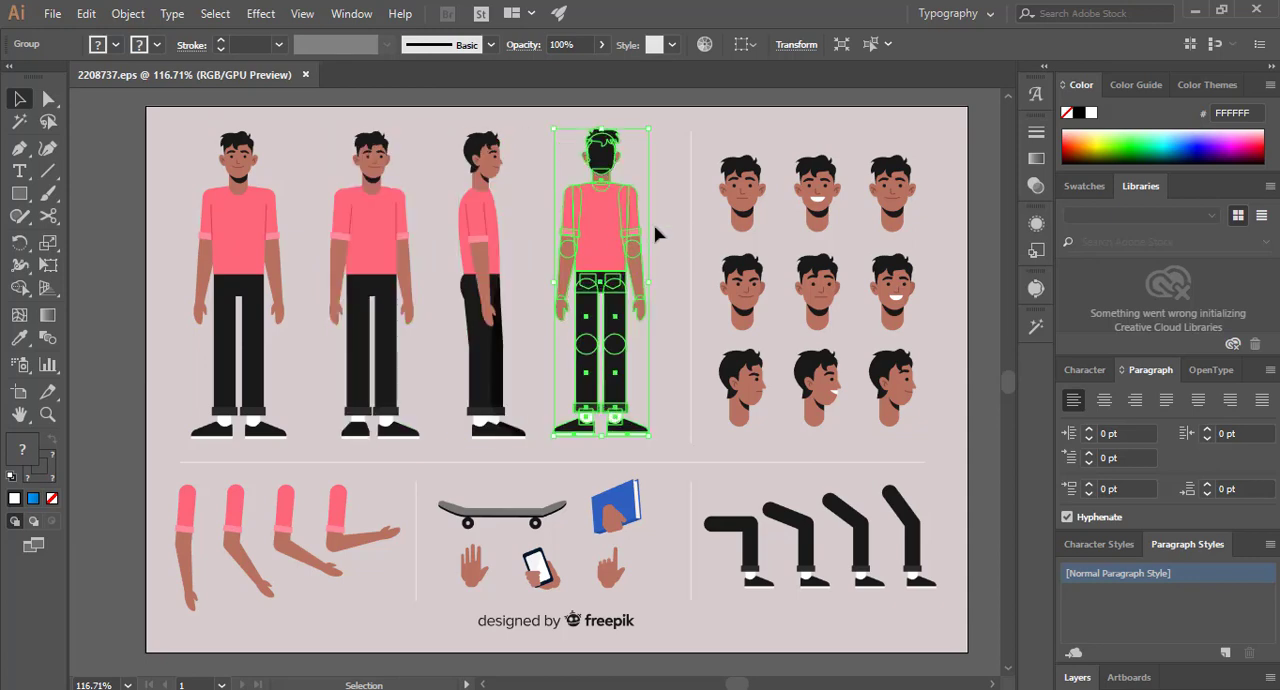
pyautogui.click(658, 230)
# - Select and copy the first front-facing full-body figure in the upper row of the artwork
pyautogui.click(262, 237)
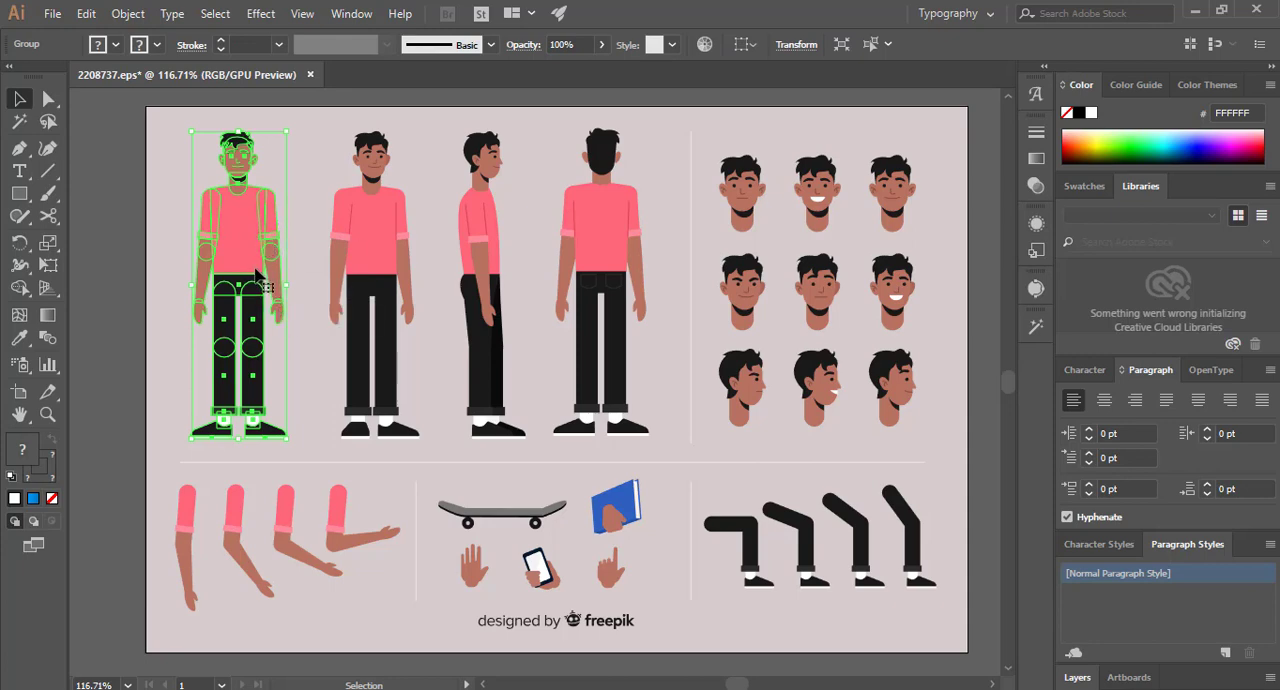
pyautogui.rightClick(228, 224)
pyautogui.click(250, 219)
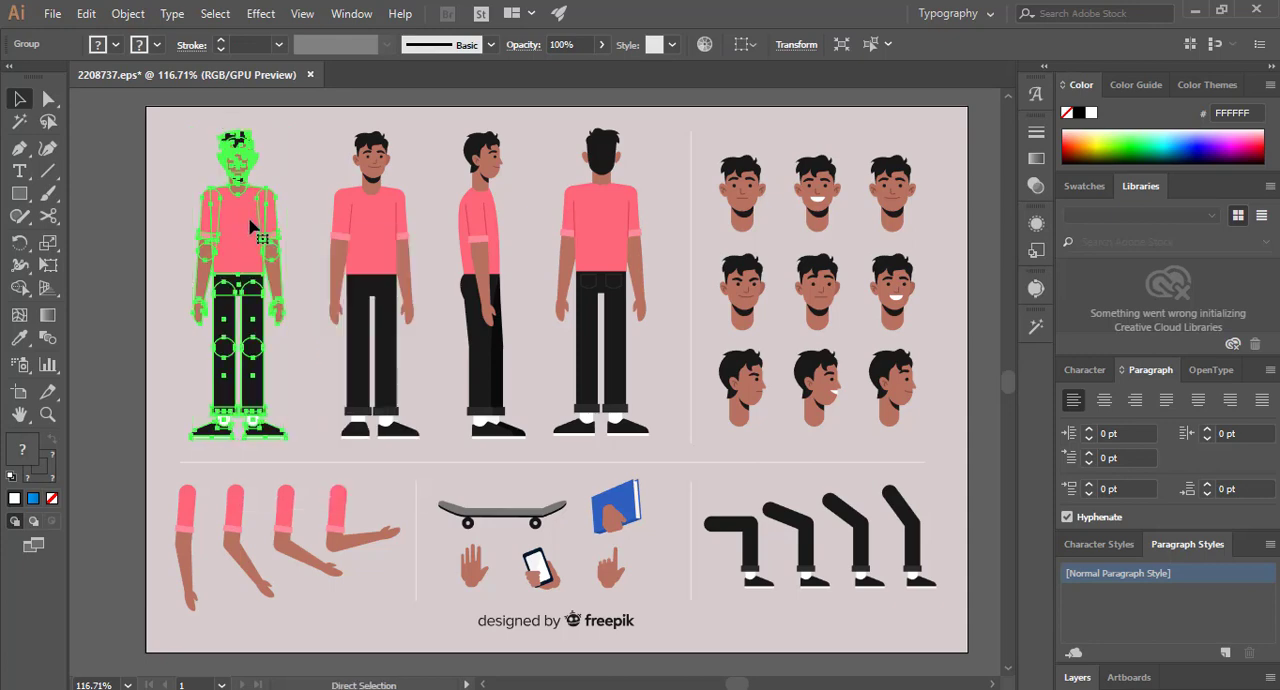
# - Create a new blank landscape document for the copied character
pyautogui.click(52, 13)
pyautogui.click(378, 183)
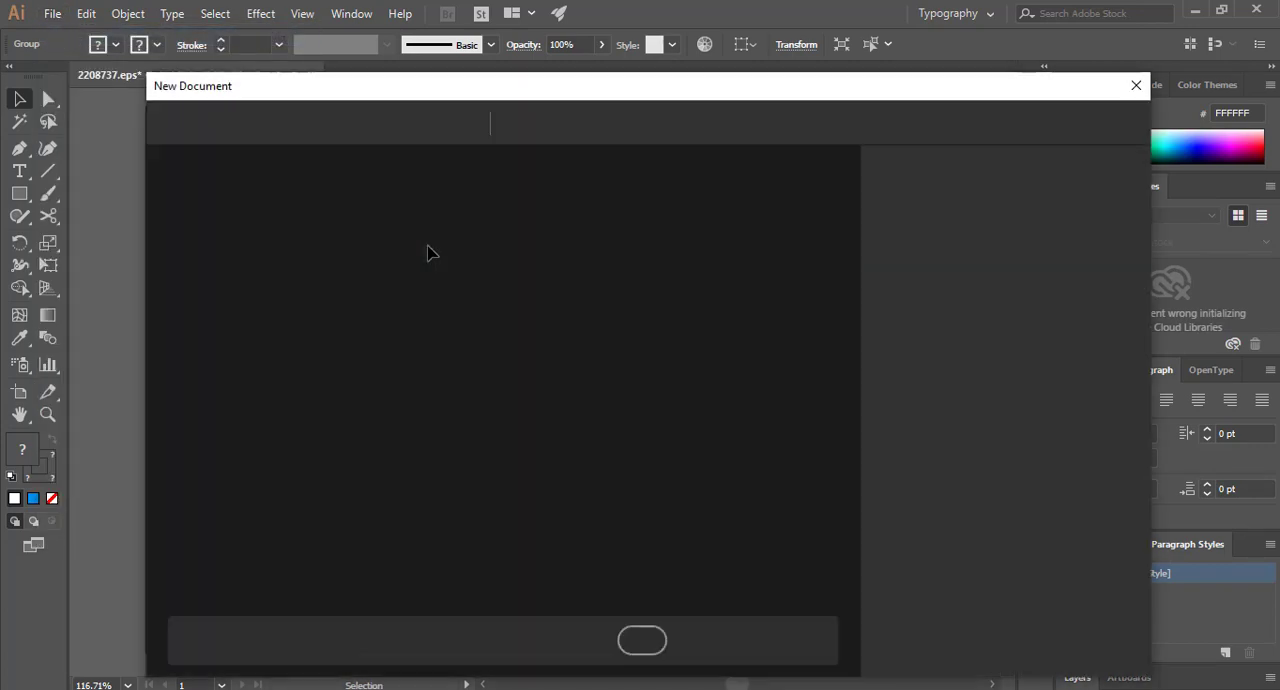
pyautogui.click(1012, 646)
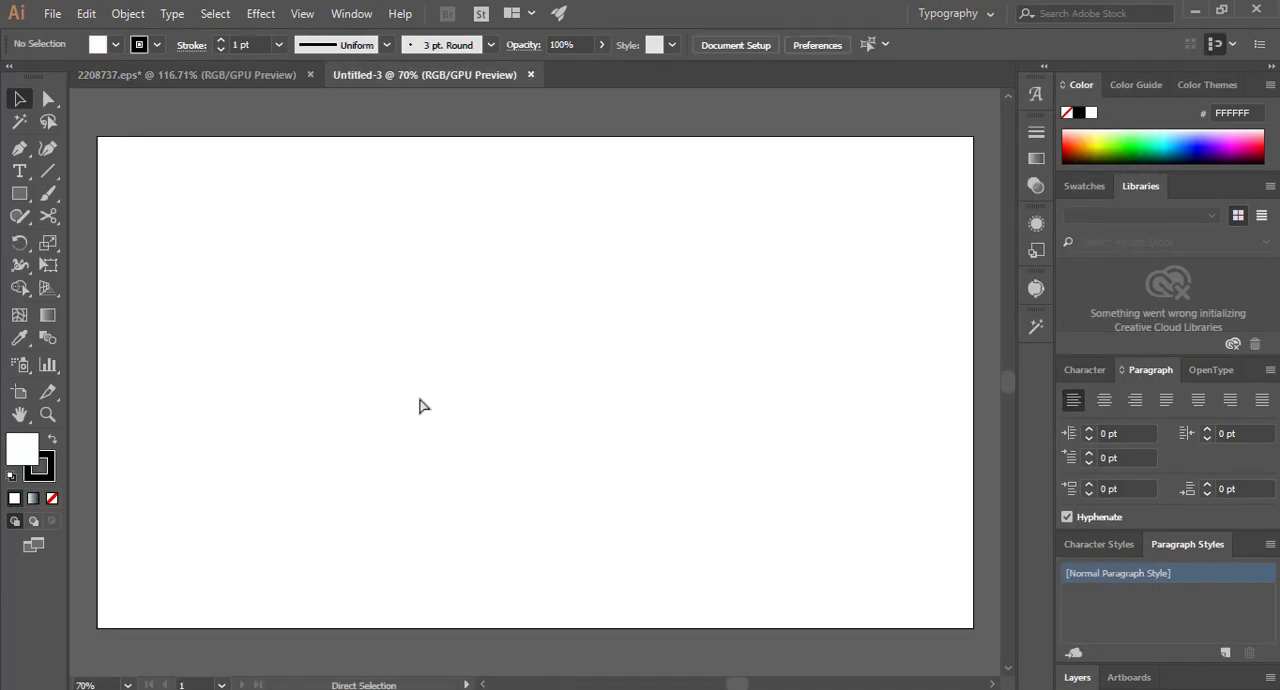
# - Paste the copied figure into the new document, enlarge it and position it near the middle of the artboard
pyautogui.hotkey('ctrl', 'v')
pyautogui.moveTo(567, 290); pyautogui.dragTo(707, 166)
pyautogui.moveTo(581, 242); pyautogui.dragTo(527, 302)
pyautogui.click(651, 290)
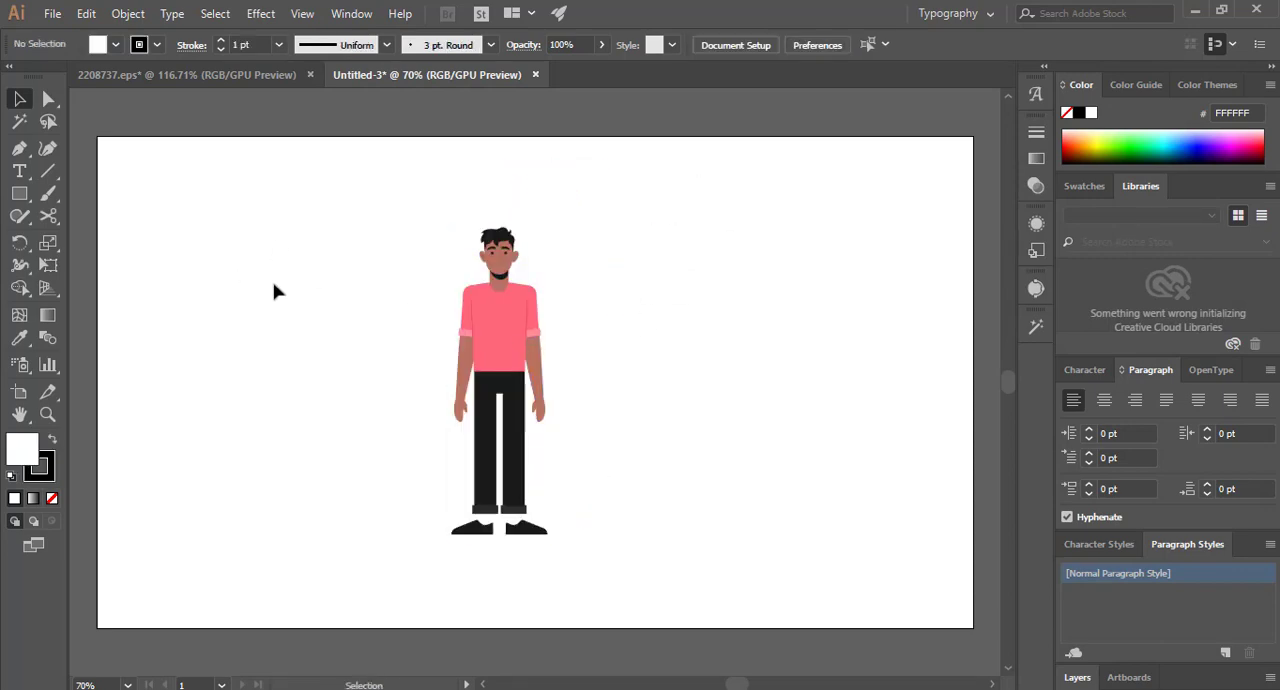
# - Save the character document as an Adobe Illustrator file named 1 in the Lesson 34 folder on the desktop
pyautogui.click(52, 13)
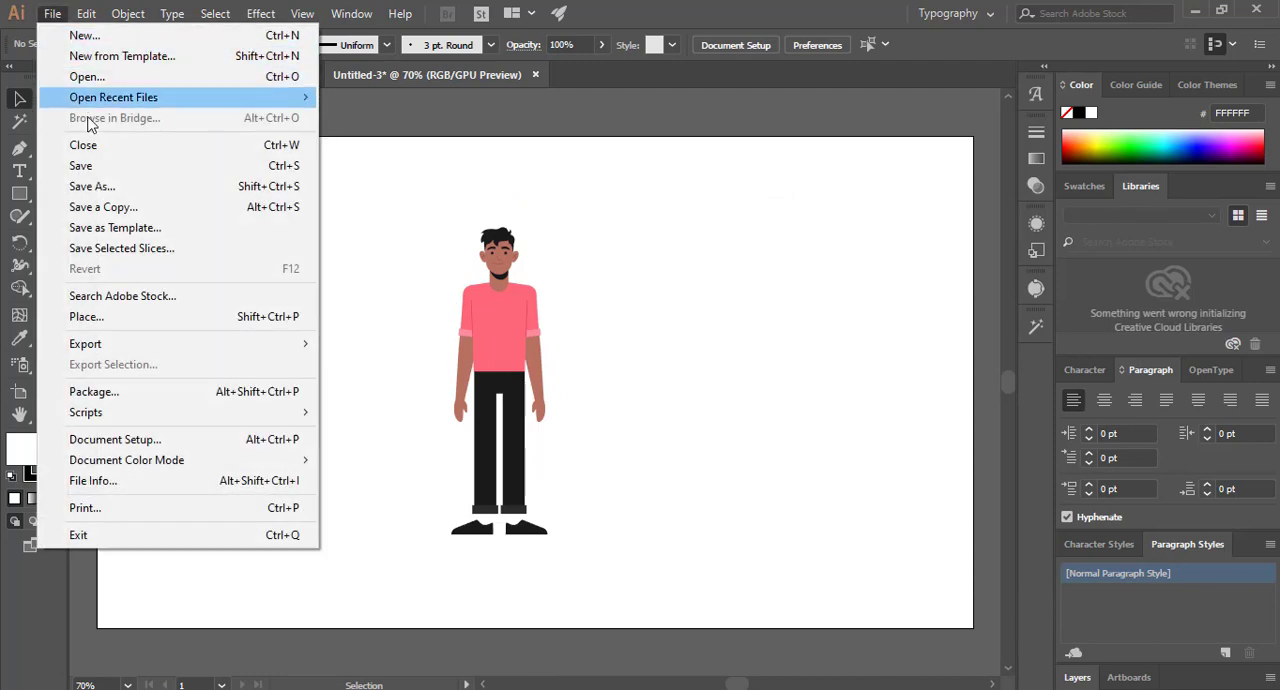
pyautogui.click(104, 185)
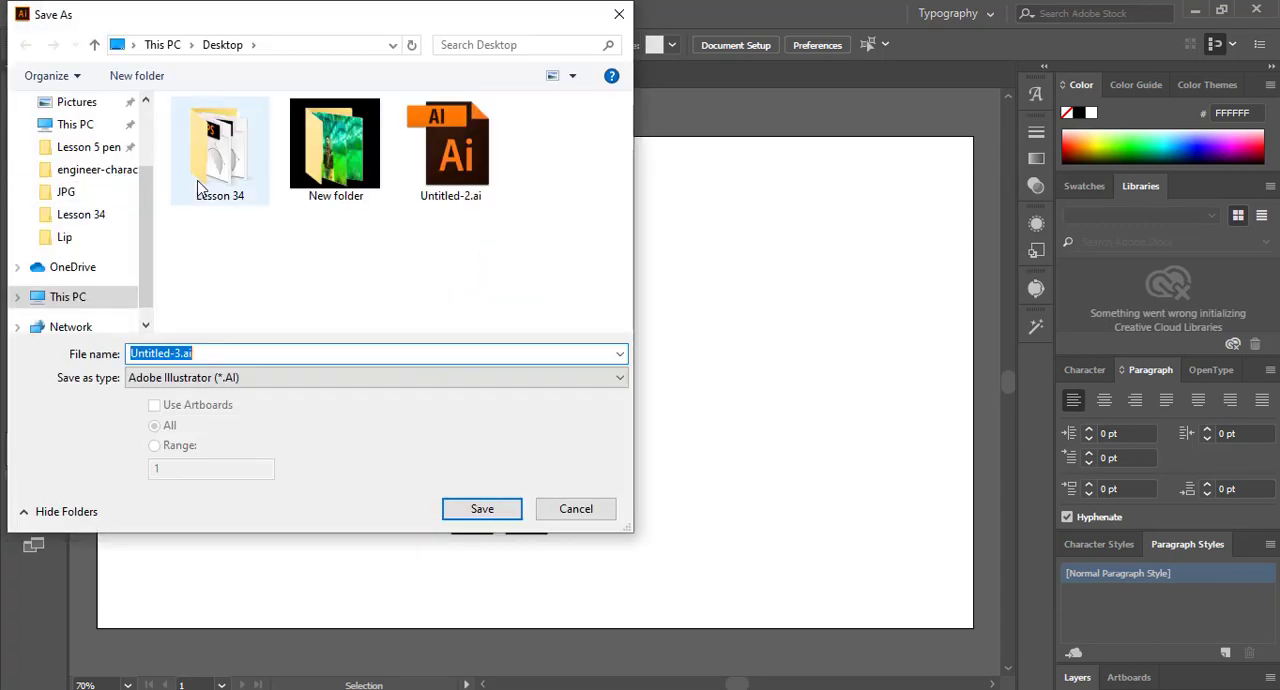
pyautogui.click(199, 188)
pyautogui.doubleClick(199, 188)
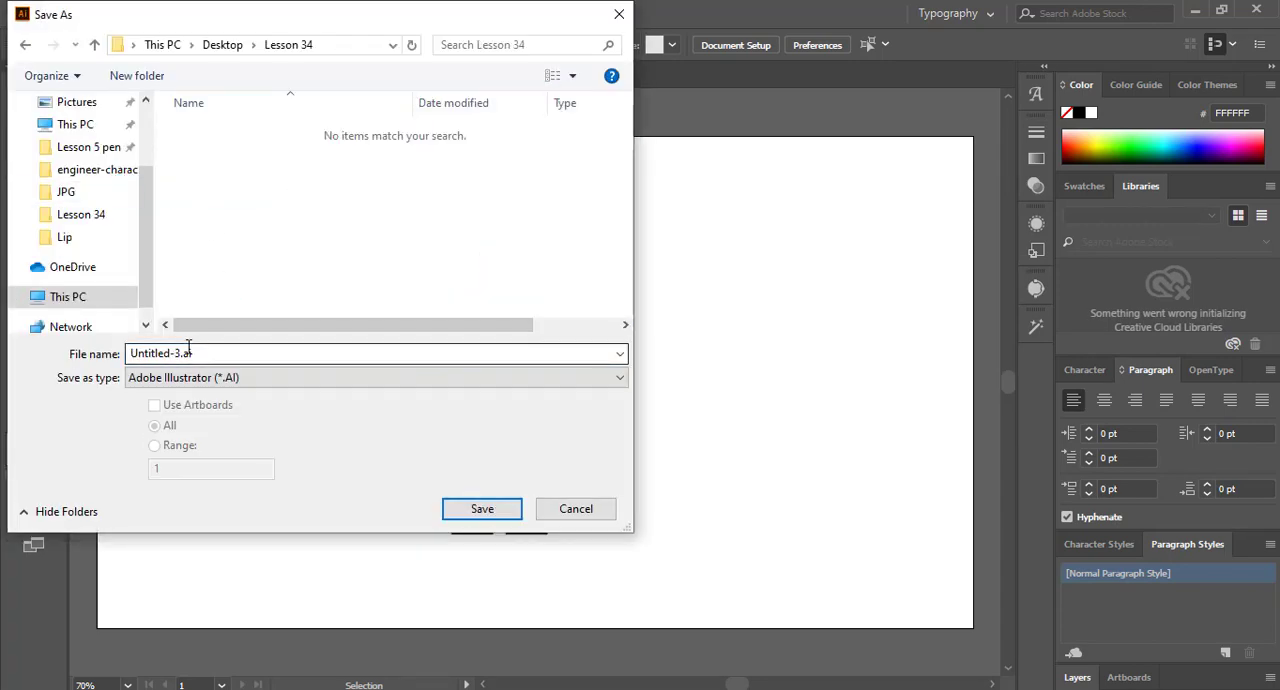
pyautogui.doubleClick(211, 353)
pyautogui.write('1')
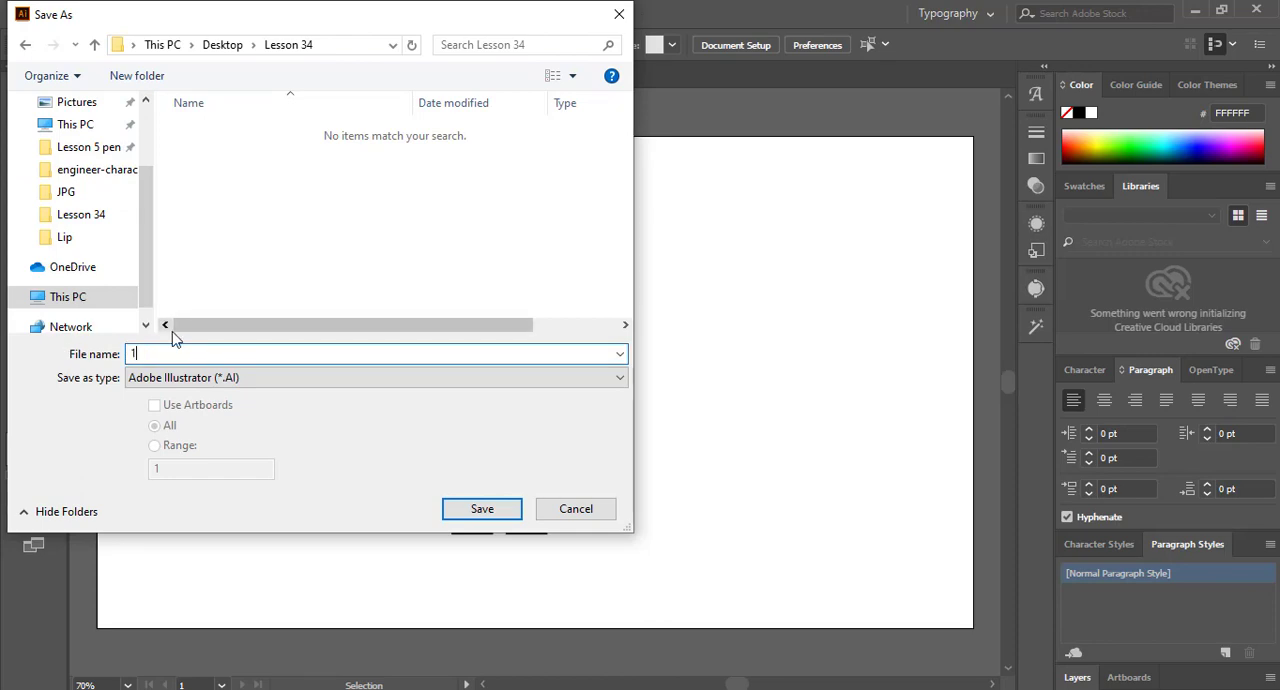
pyautogui.press('Return')
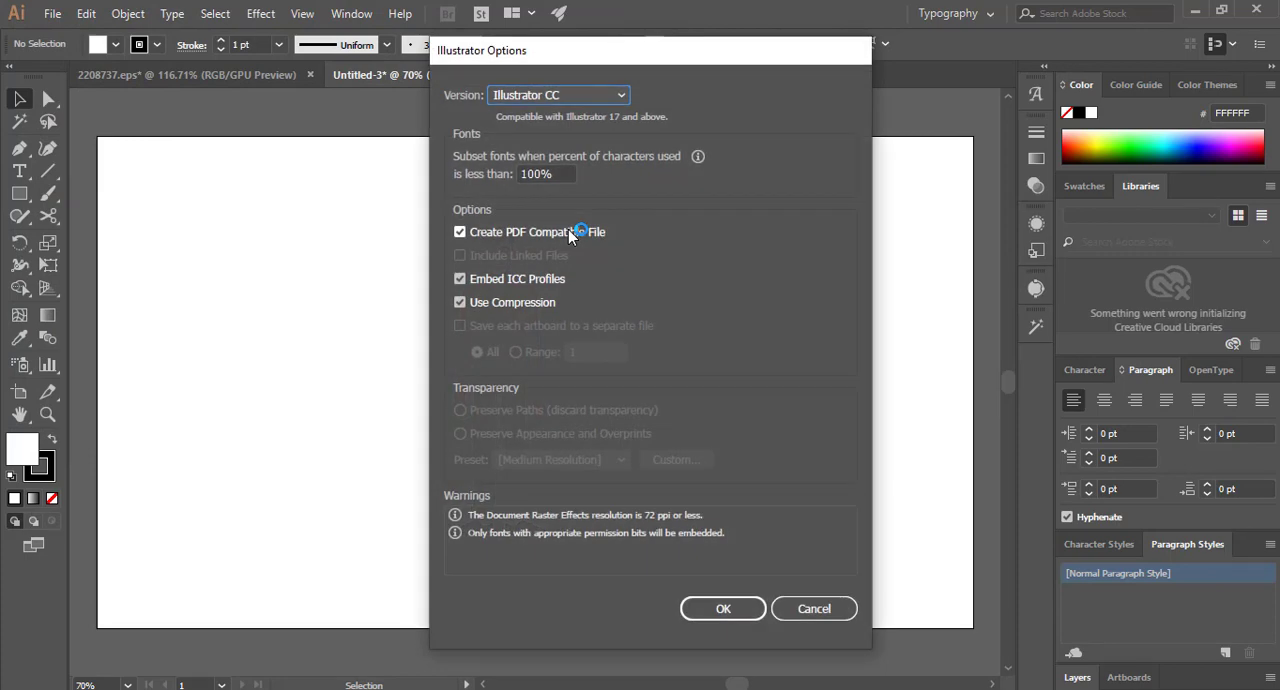
pyautogui.click(723, 608)
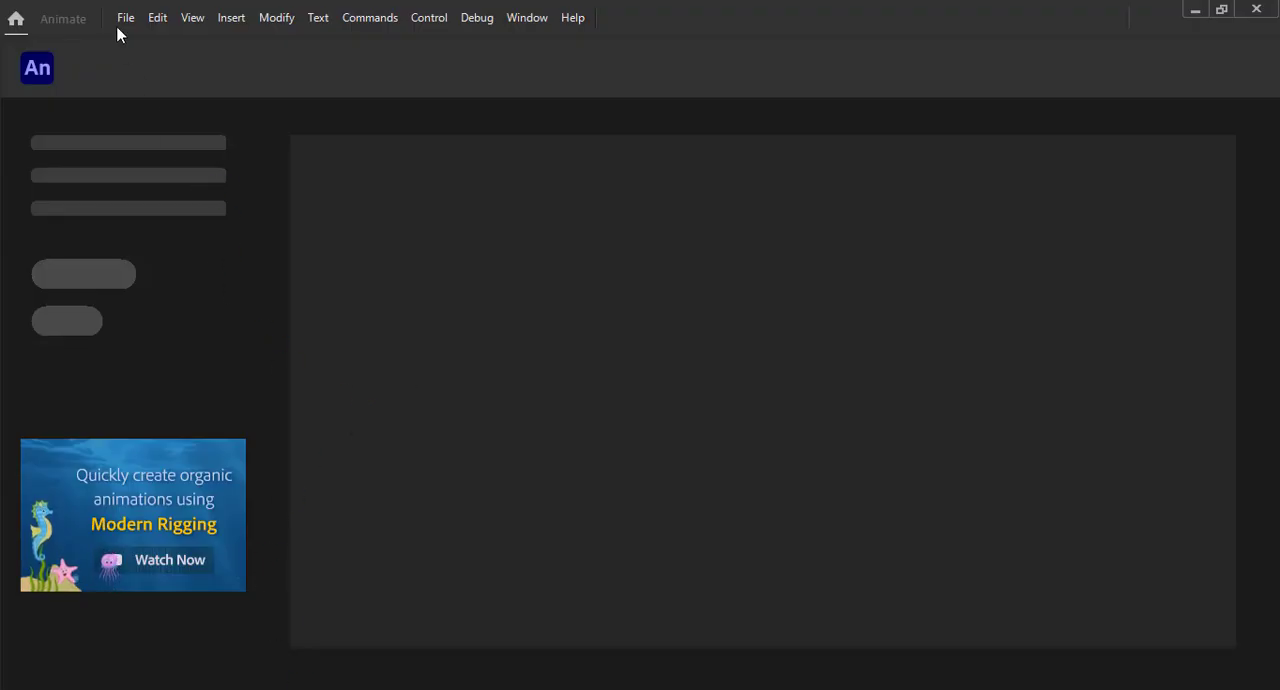
# - In Adobe Animate, create an HD 1280 x 720 ActionScript 3.0 document at 30 fps and bring the stage into view
pyautogui.click(124, 18)
pyautogui.click(128, 36)
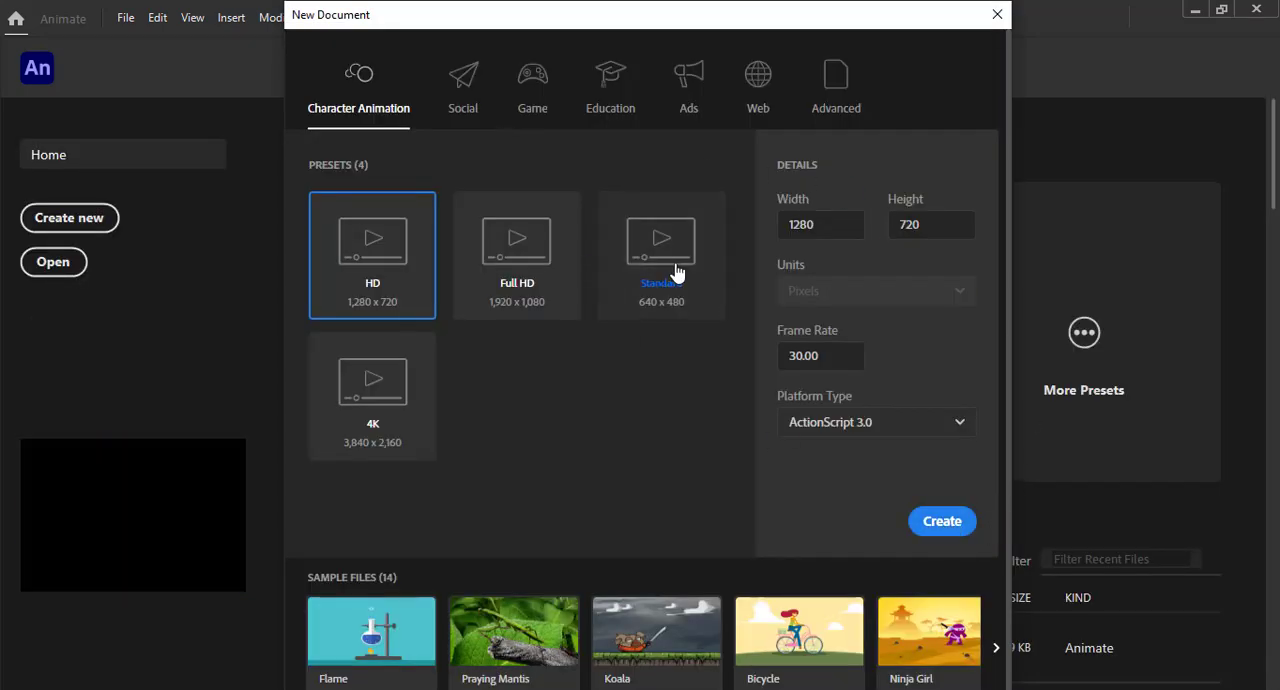
pyautogui.press('Return')
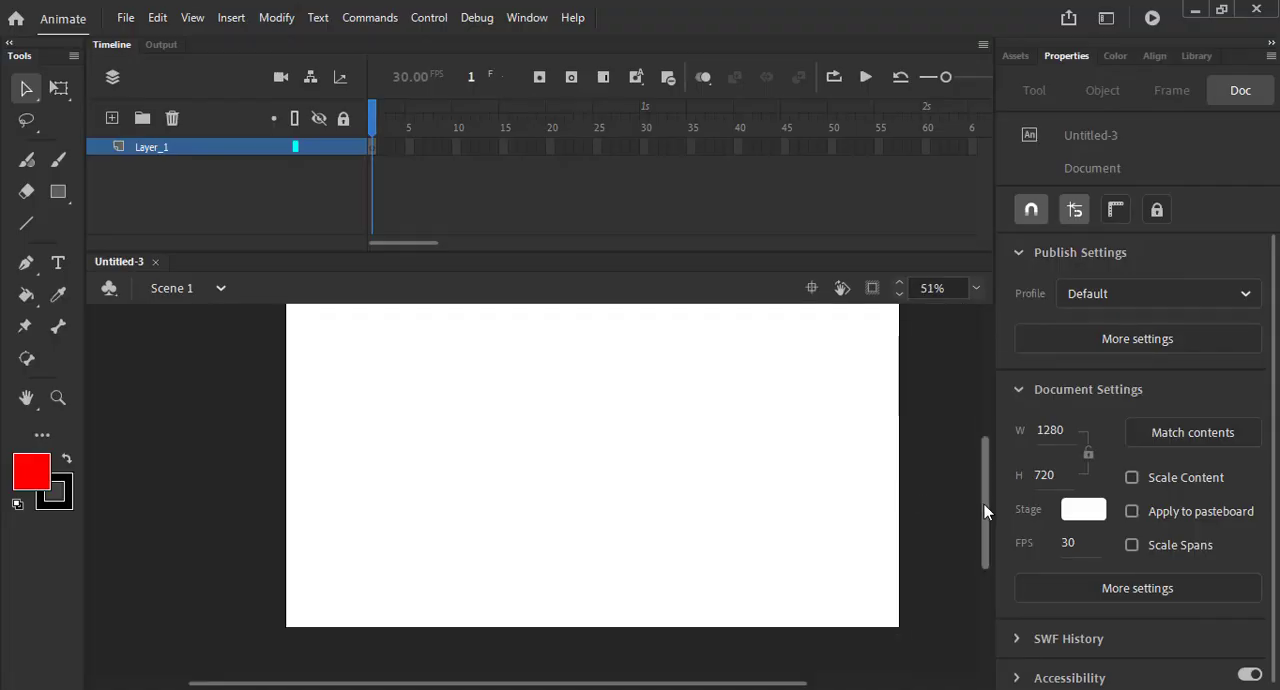
pyautogui.moveTo(984, 510); pyautogui.dragTo(983, 491)
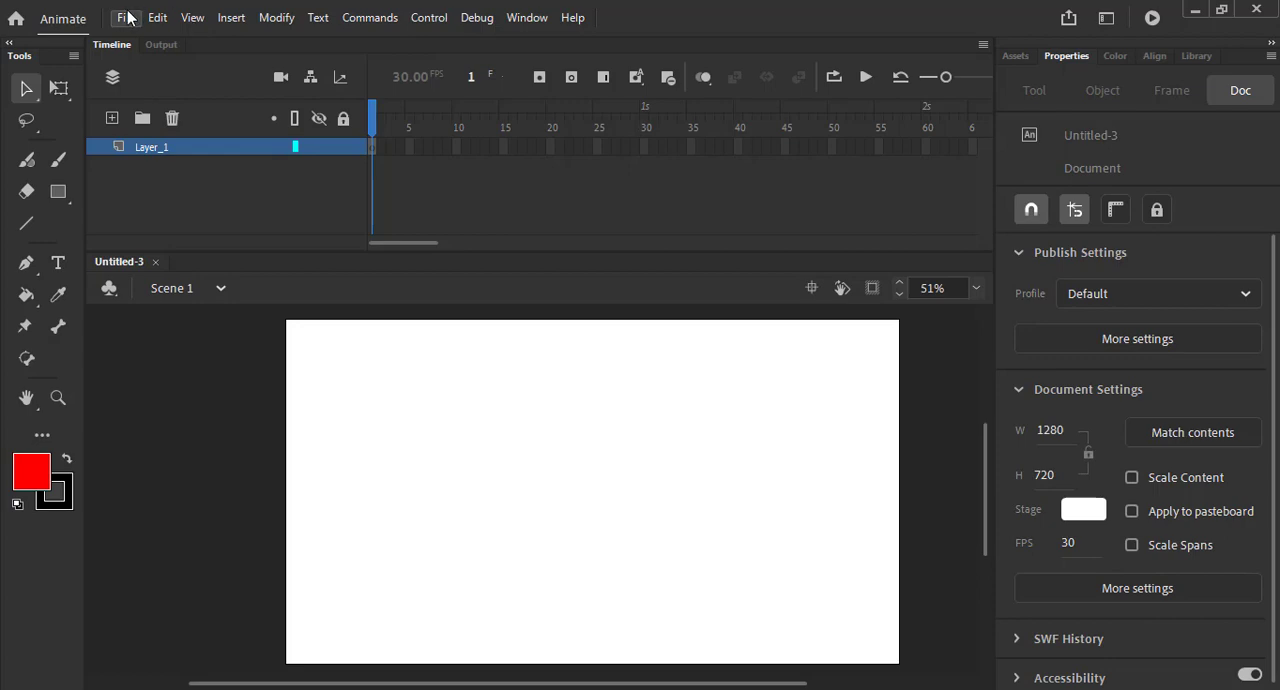
# - Import 1.ai from the Lesson 34 folder on the desktop to the stage with all its layers
pyautogui.click(126, 18)
pyautogui.moveTo(220, 294)
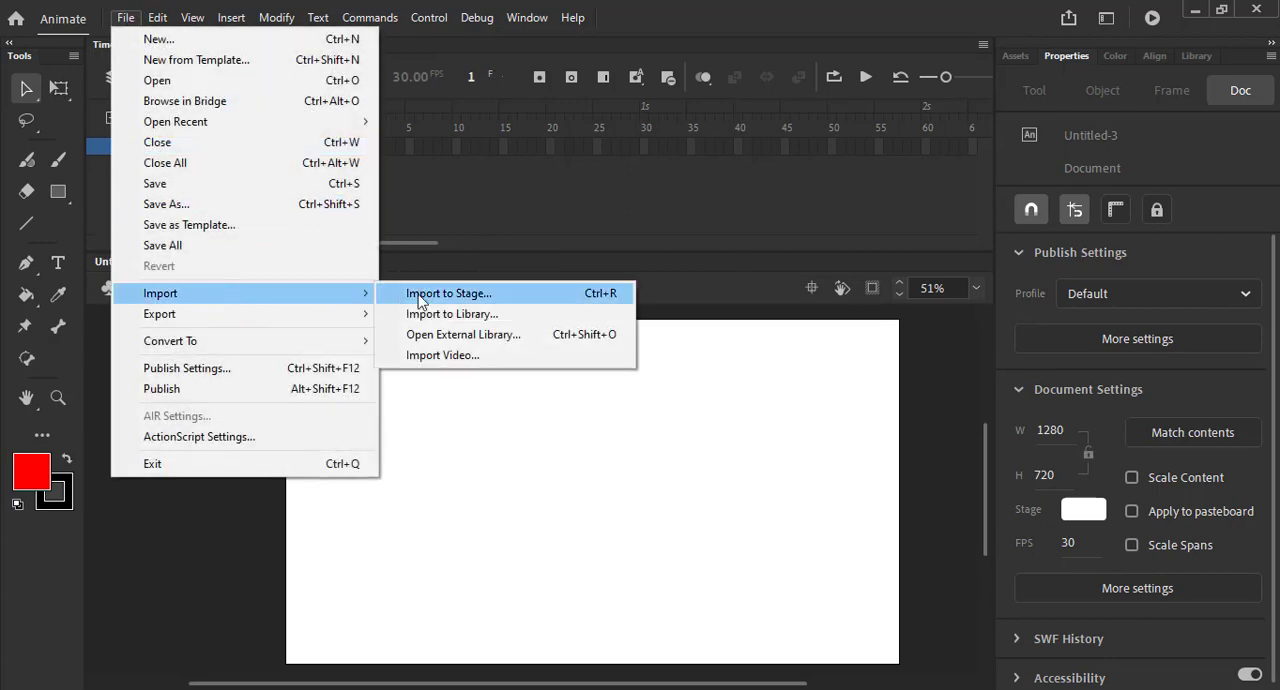
pyautogui.click(463, 297)
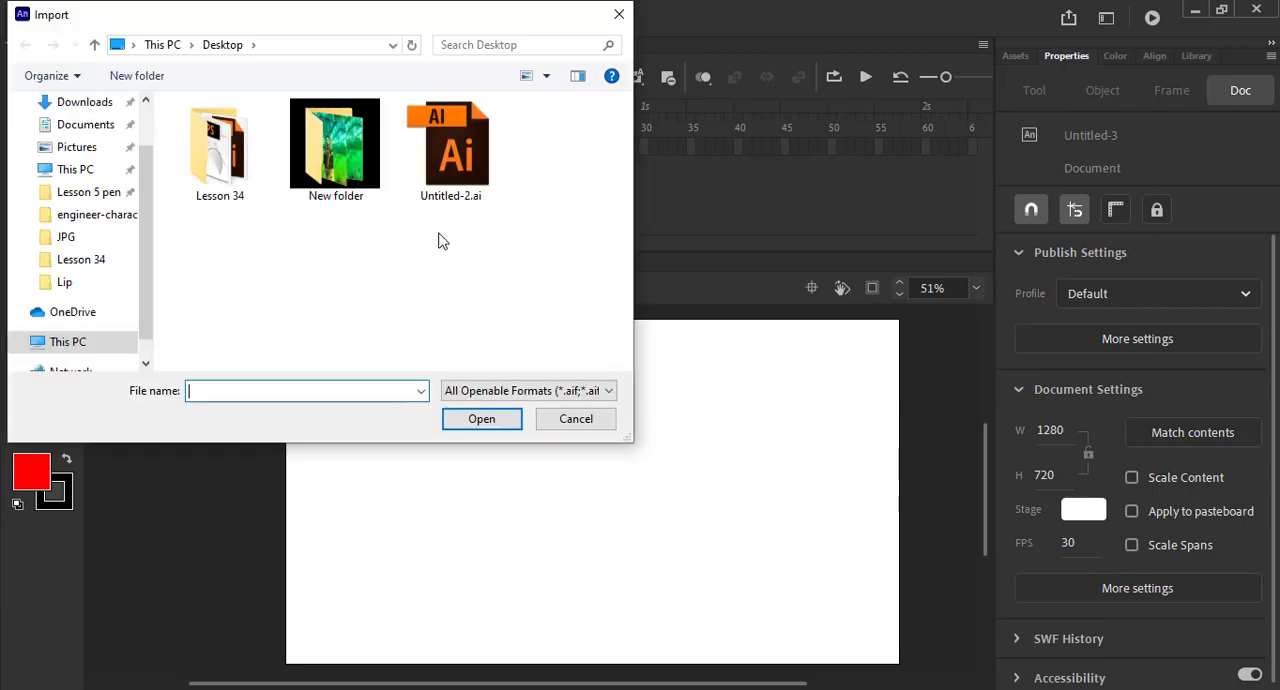
pyautogui.doubleClick(225, 155)
pyautogui.click(181, 133)
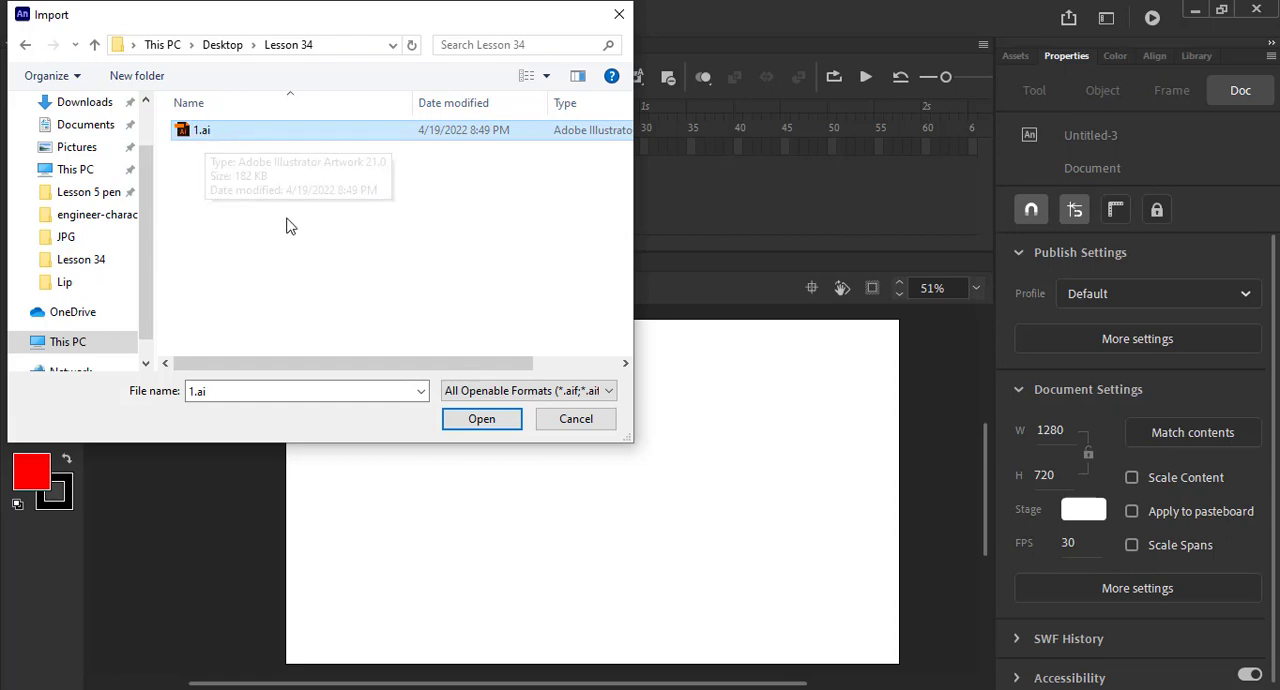
pyautogui.click(481, 421)
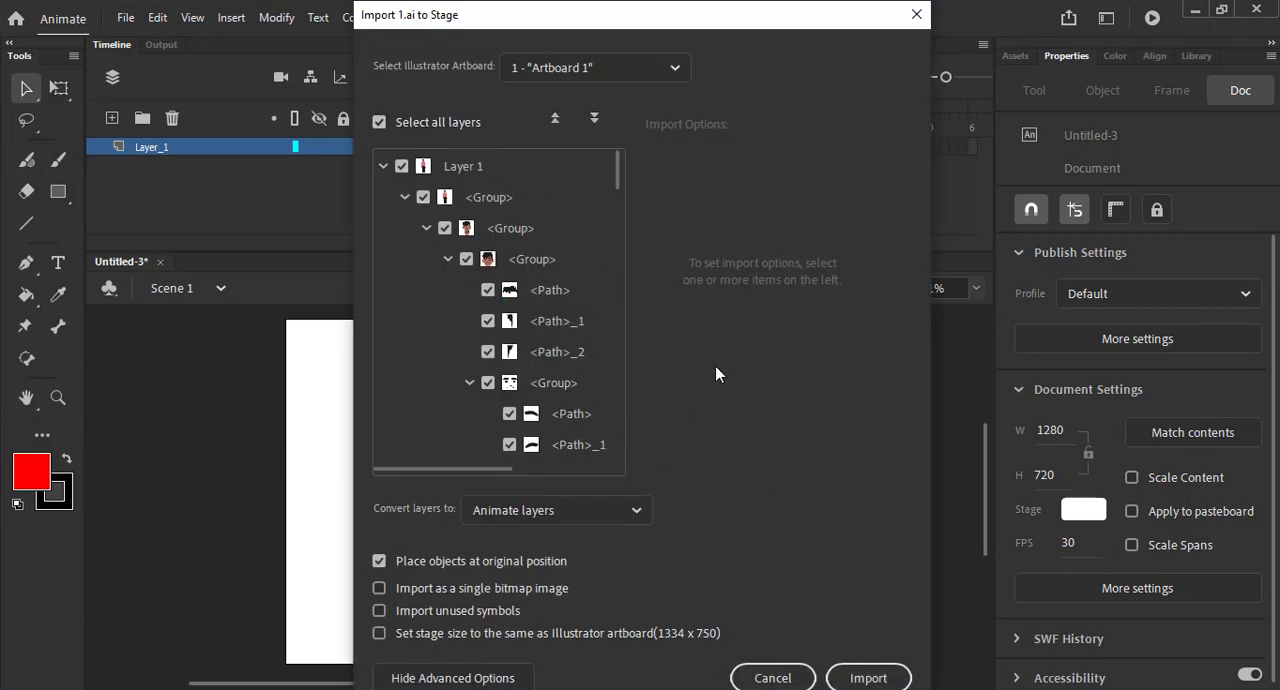
pyautogui.click(862, 678)
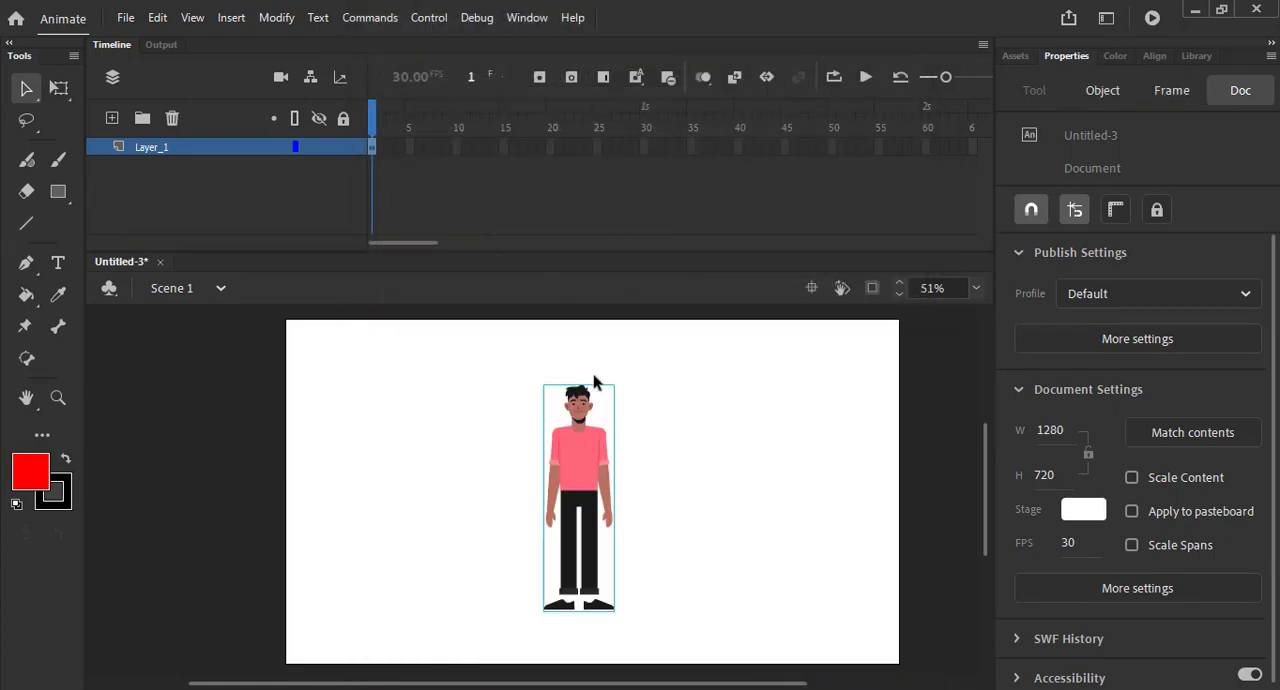
# - Ungroup the imported character into separate head, upper-body and lower-body groups
pyautogui.click(584, 463)
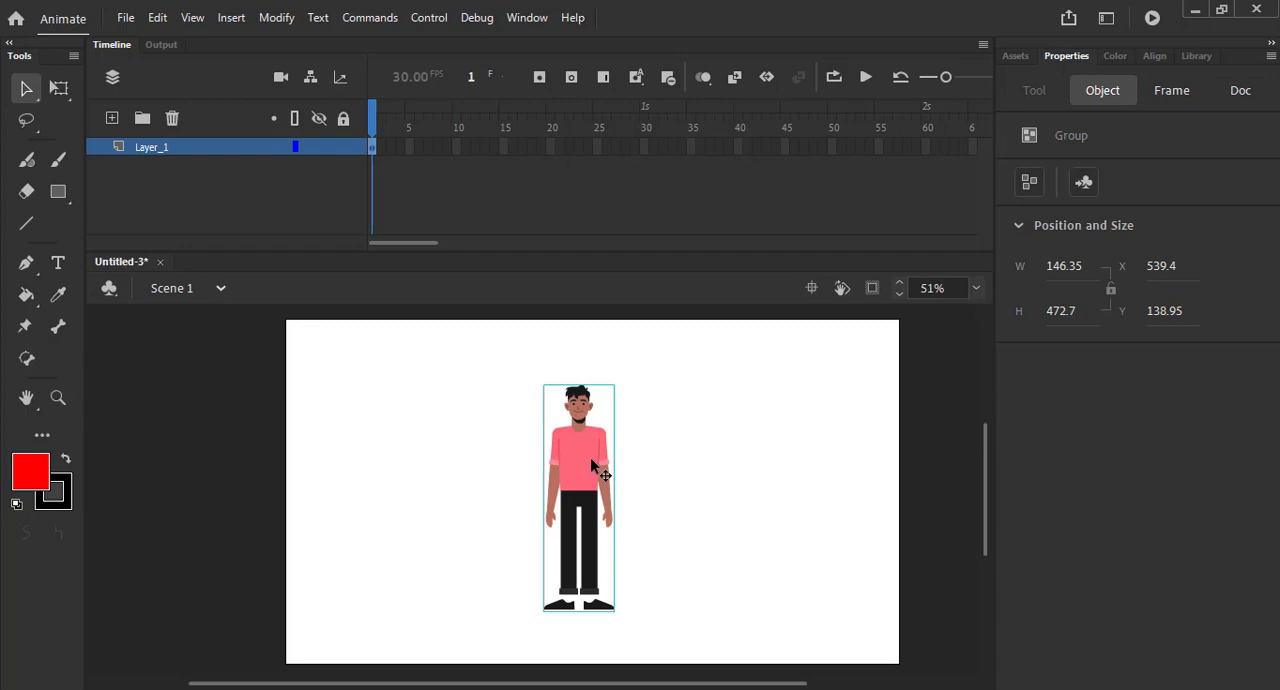
pyautogui.click(272, 18)
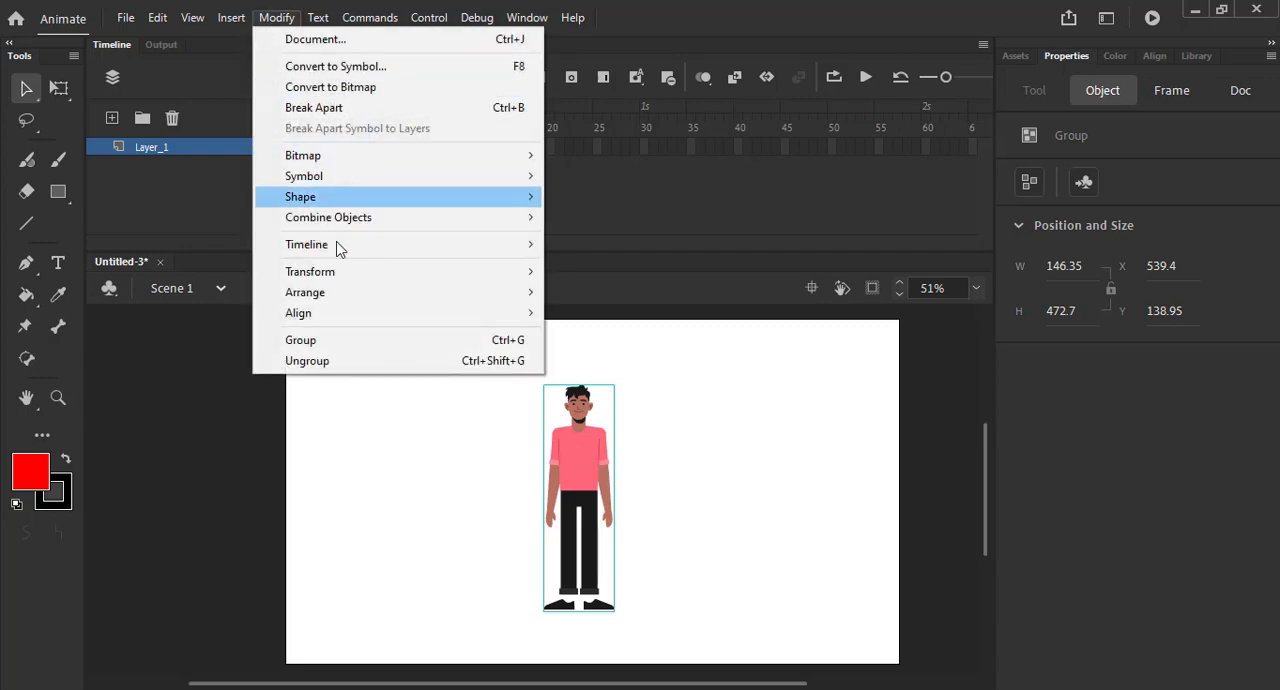
pyautogui.click(355, 362)
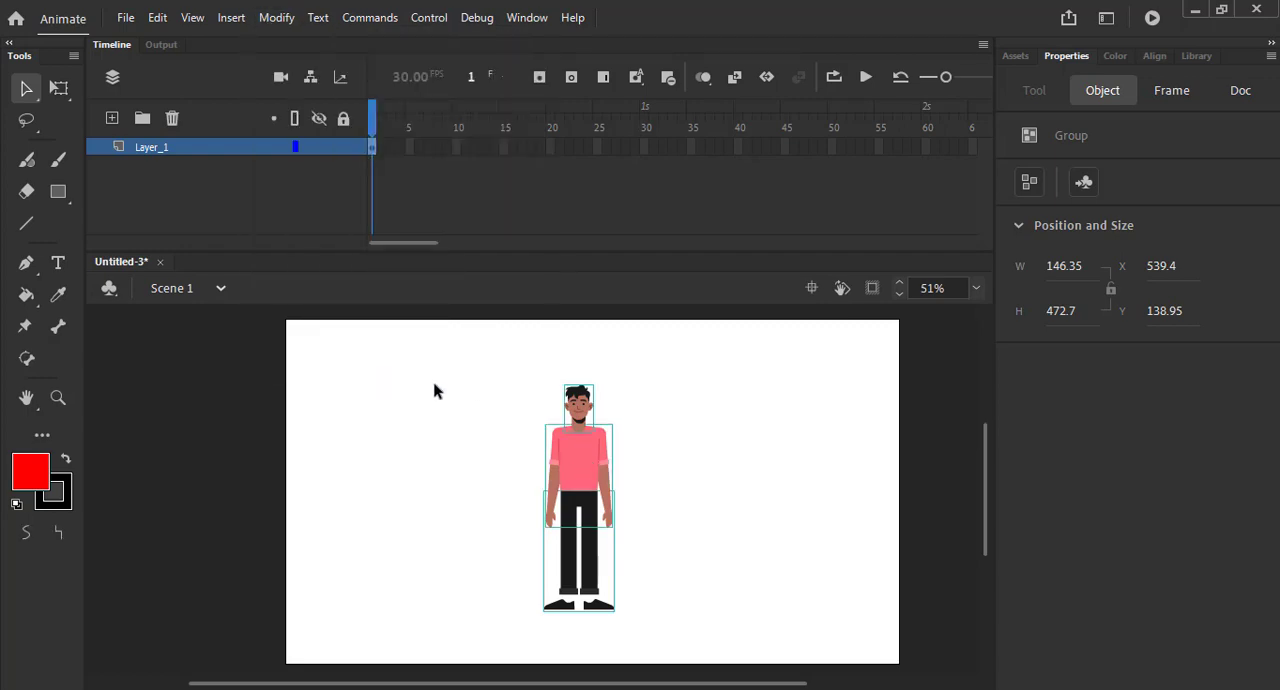
pyautogui.click(686, 440)
# - Ungroup the upper body so that the arms are separate from the shirt
pyautogui.click(597, 465)
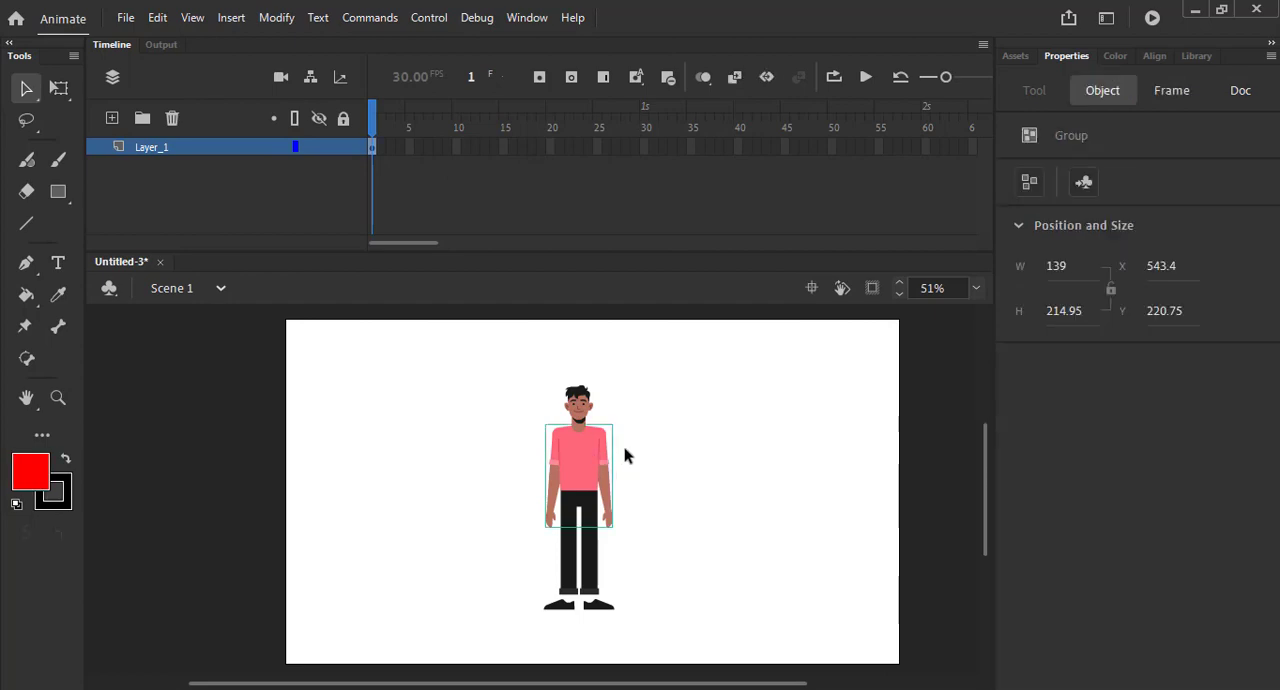
pyautogui.scroll(3, 624, 456)
pyautogui.scroll(2, 583, 455)
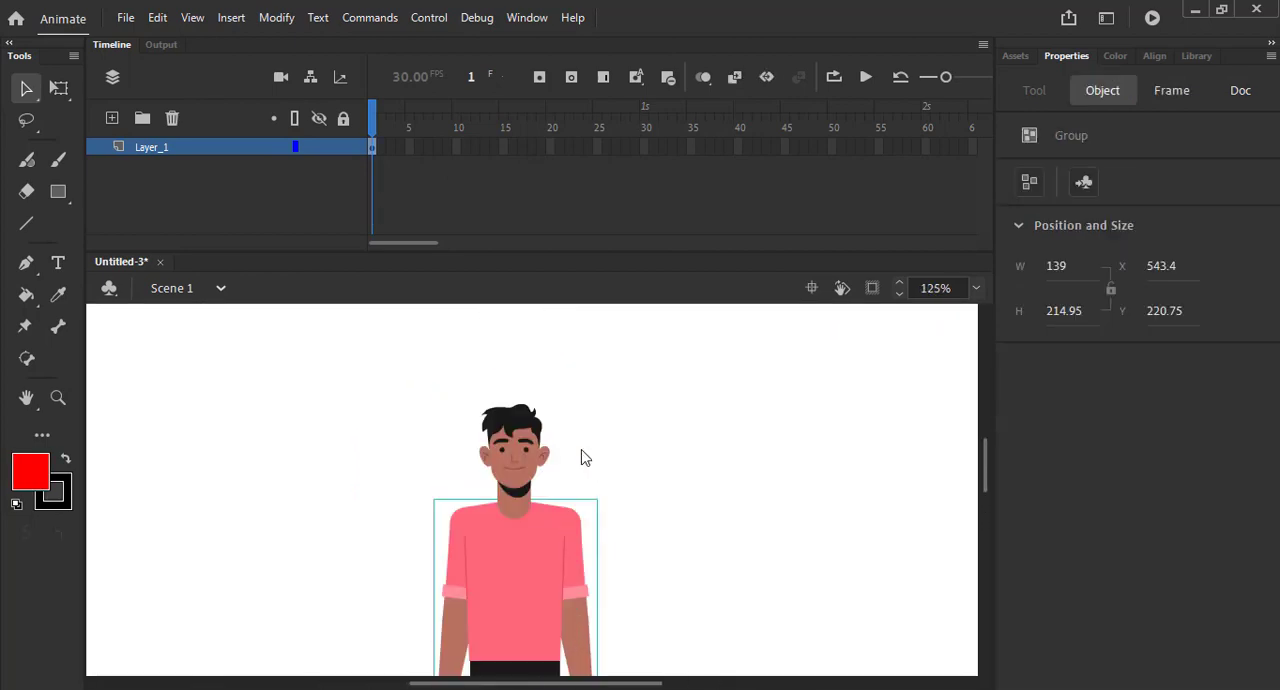
pyautogui.scroll(-2, 600, 440)
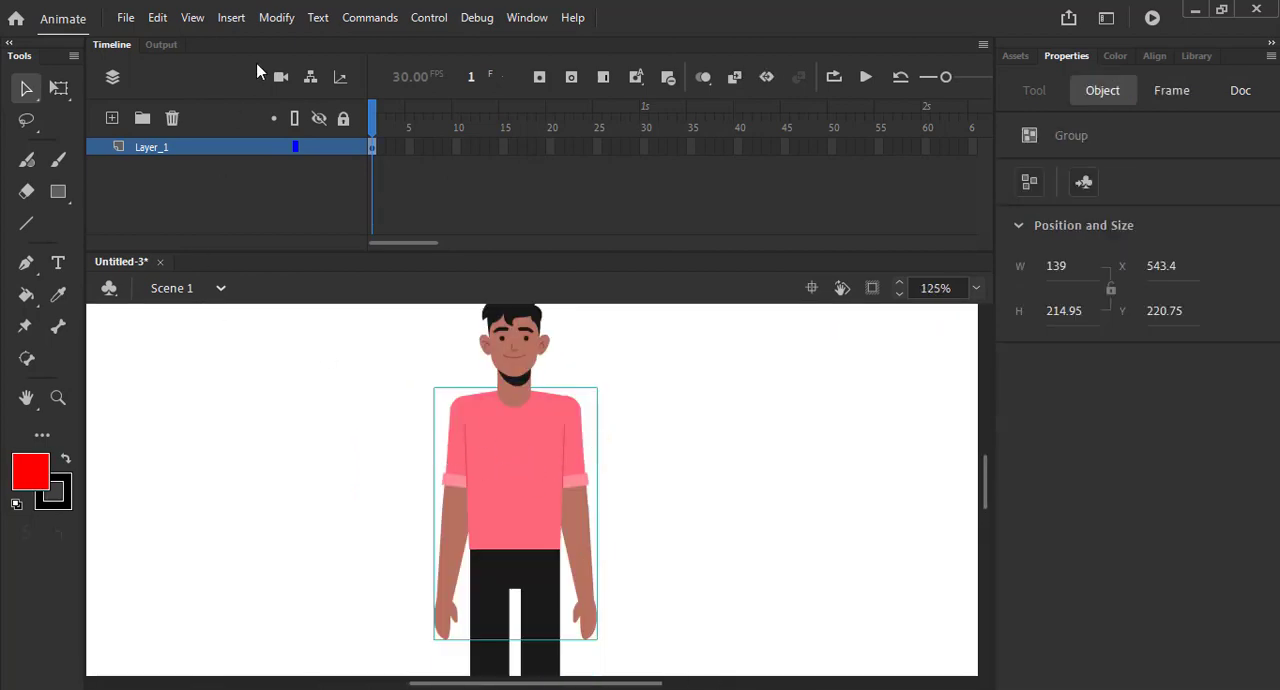
pyautogui.click(276, 24)
pyautogui.click(328, 360)
# - Ungroup each of the two legs so that the upper and lower leg parts are separate
pyautogui.click(552, 453)
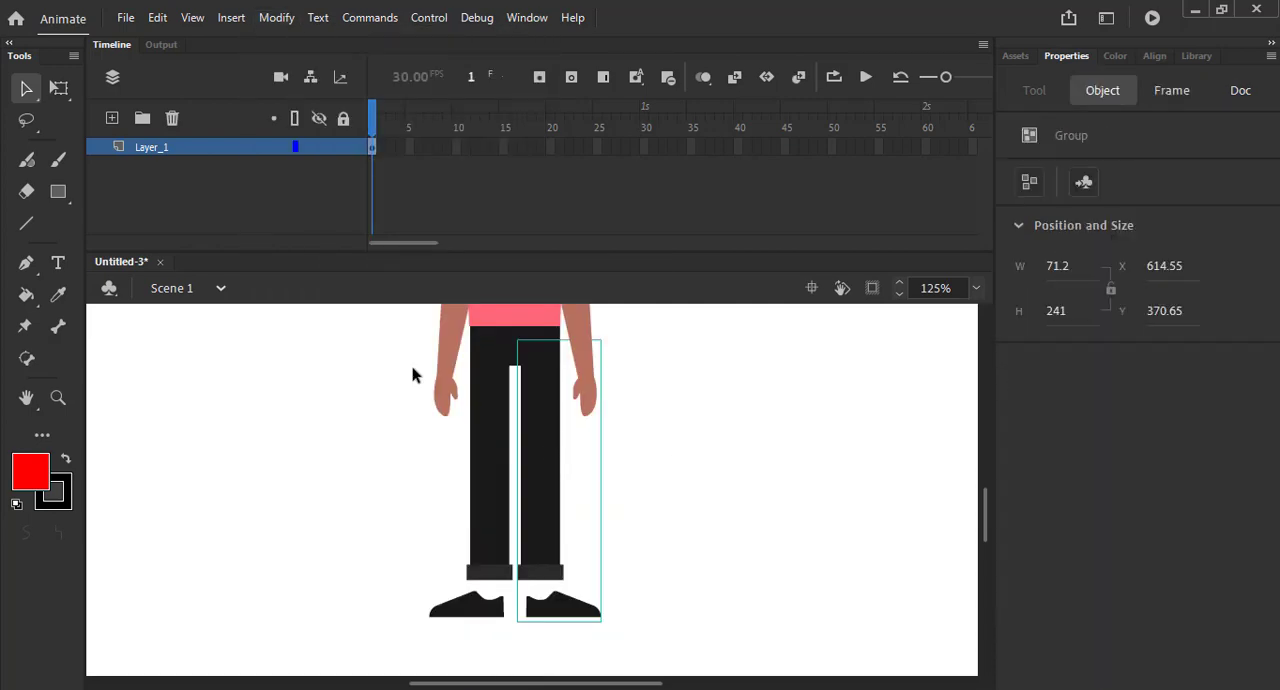
pyautogui.click(277, 18)
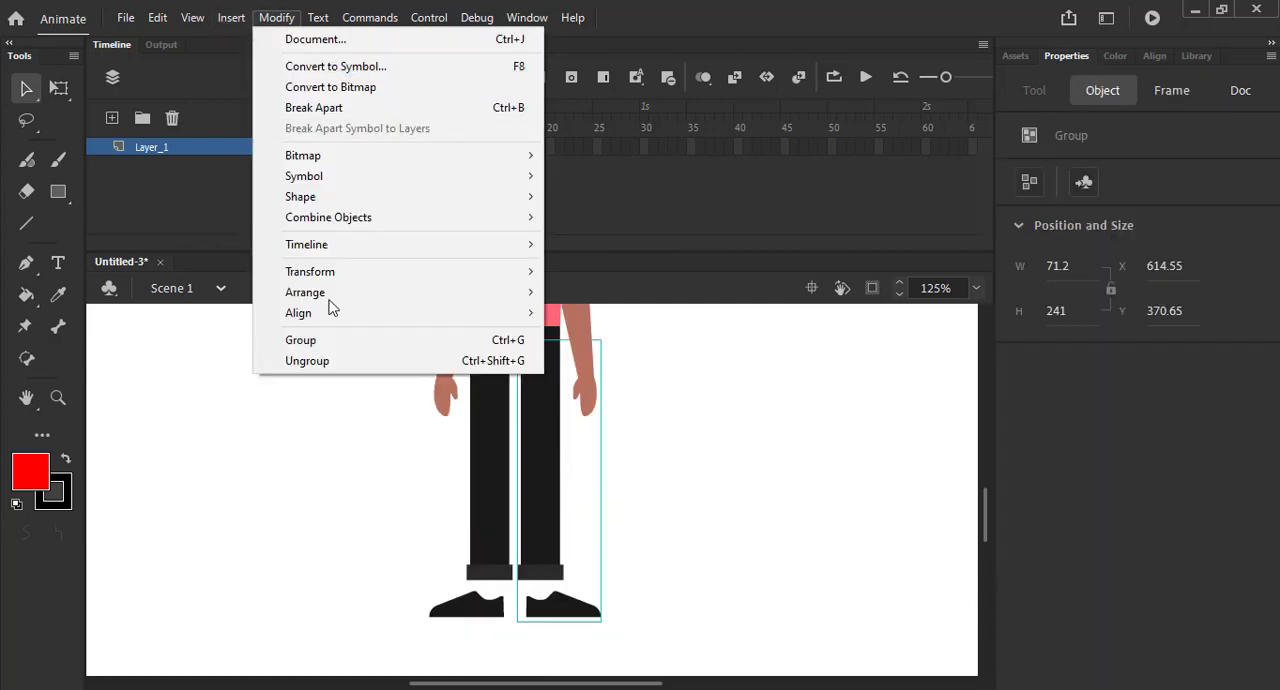
pyautogui.click(334, 362)
pyautogui.click(307, 453)
pyautogui.click(503, 463)
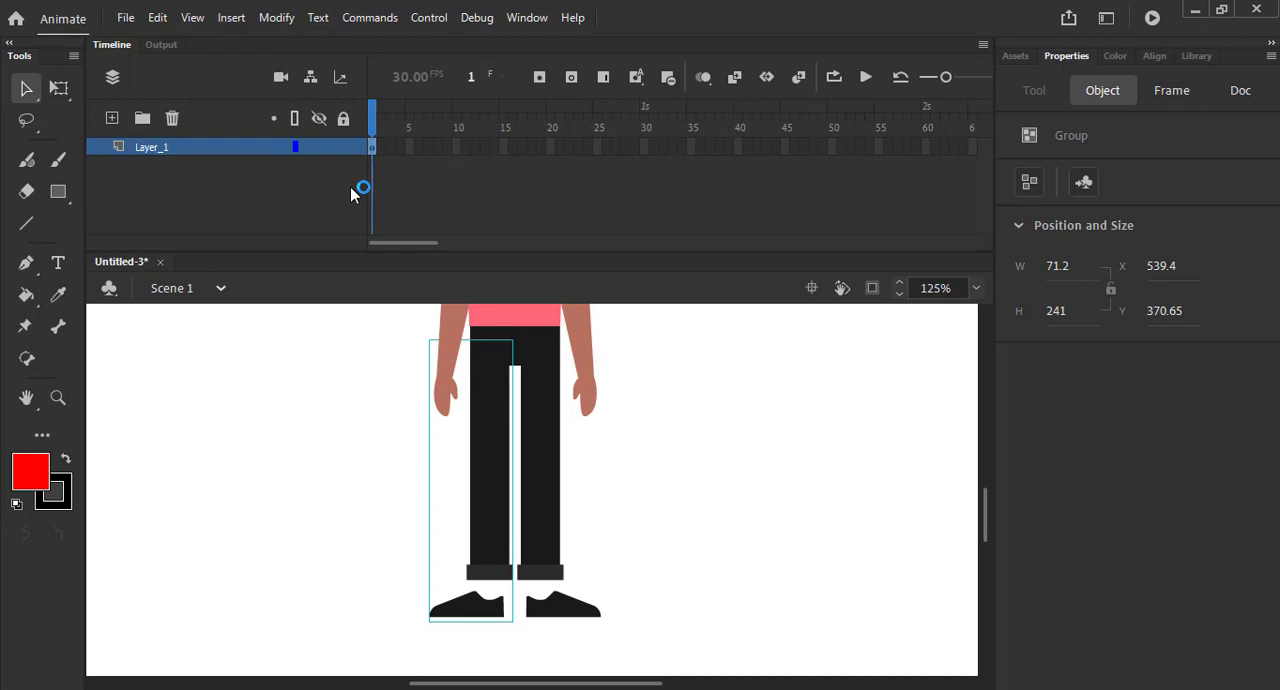
pyautogui.click(276, 18)
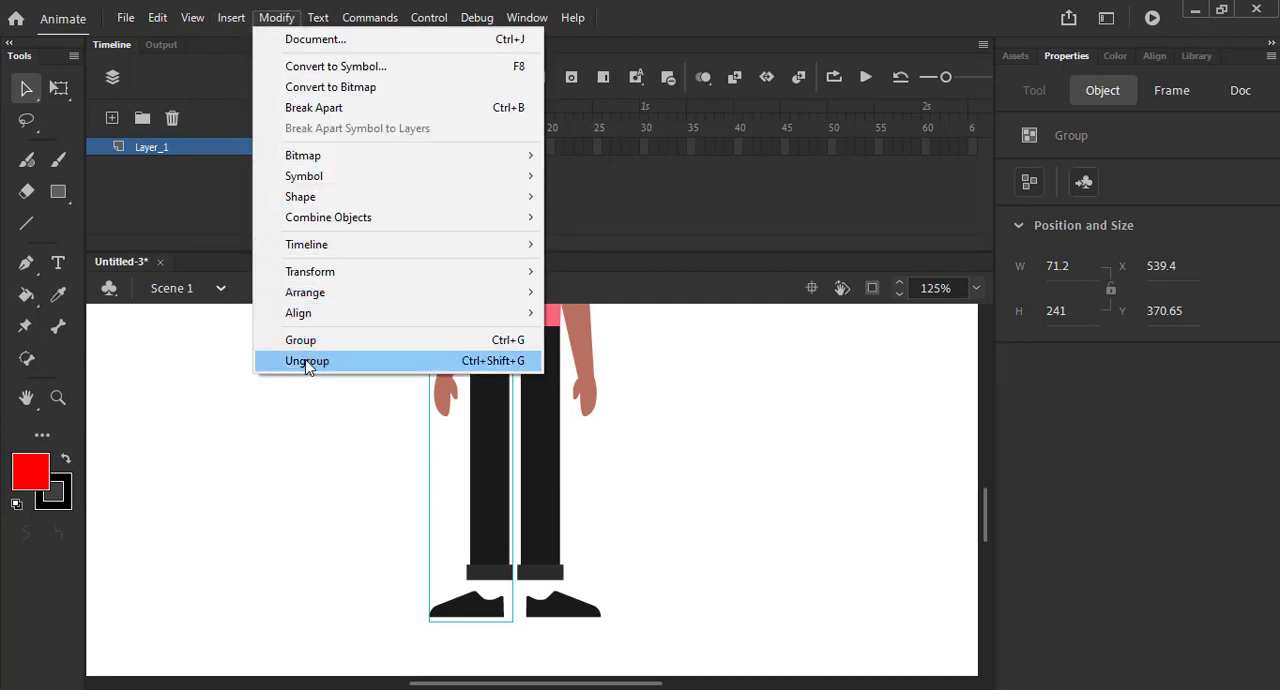
pyautogui.click(330, 358)
# - Change the stage background color to dark red
pyautogui.click(755, 463)
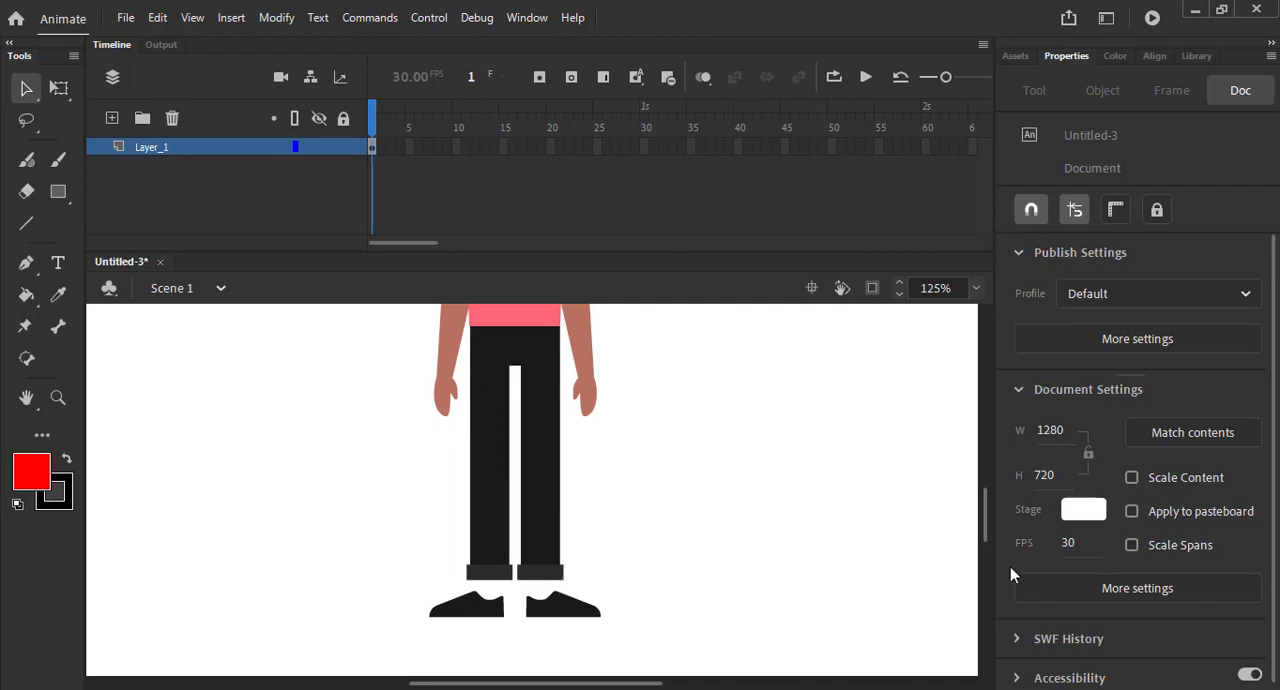
pyautogui.click(1083, 512)
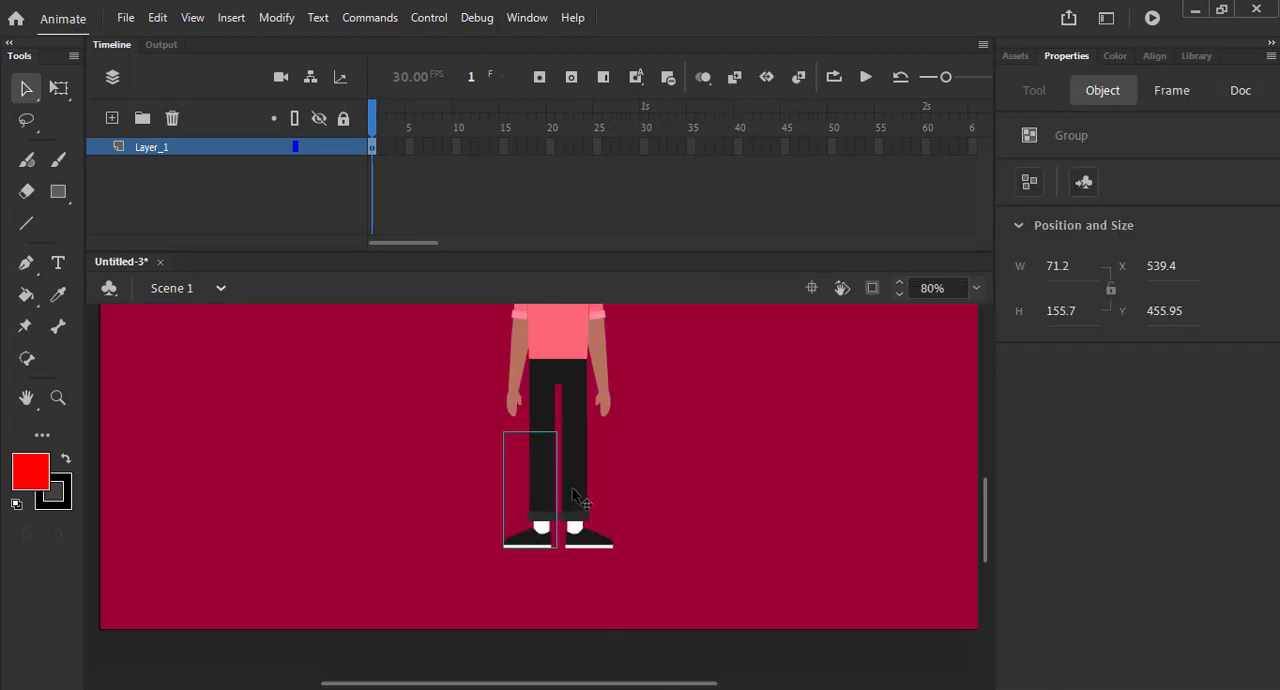
# - Break apart both lower-leg groups to separate the shoes from the trouser legs
pyautogui.click(581, 487)
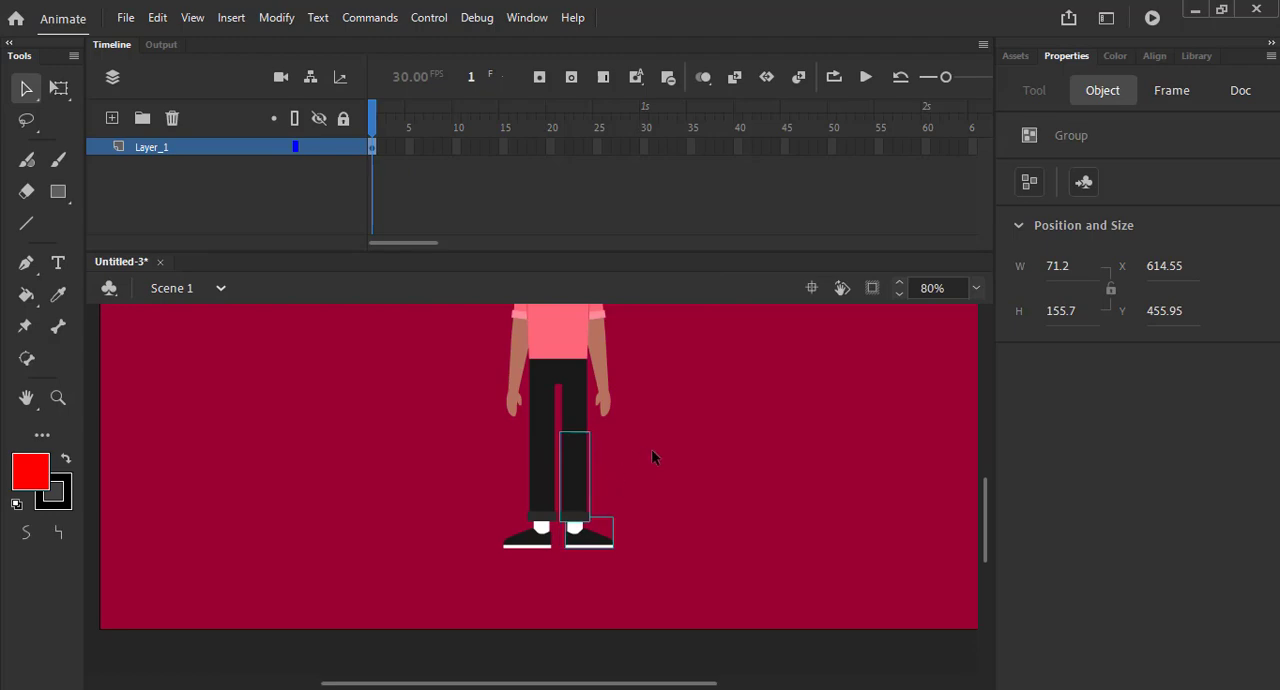
pyautogui.click(651, 449)
pyautogui.click(557, 476)
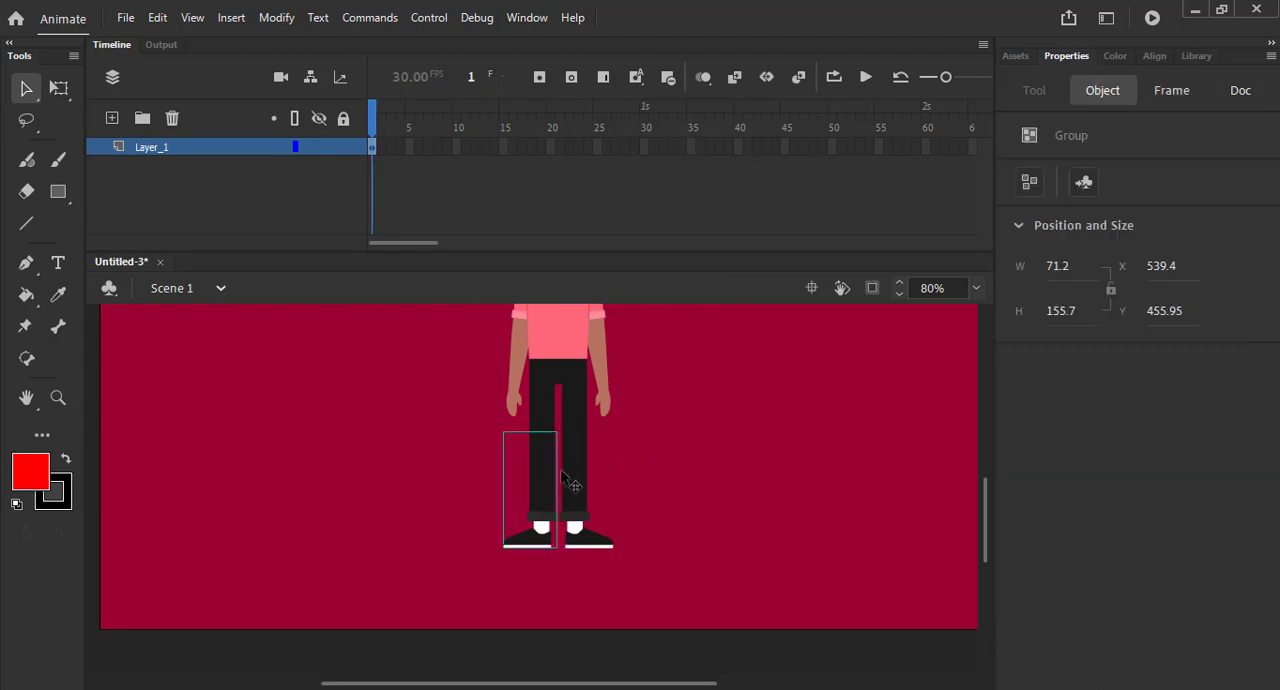
pyautogui.hotkey('ctrl', 'b')
# - Break apart both arm groups so that the upper arms and forearms are separate pieces
pyautogui.scroll(2, 674, 475)
pyautogui.click(607, 459)
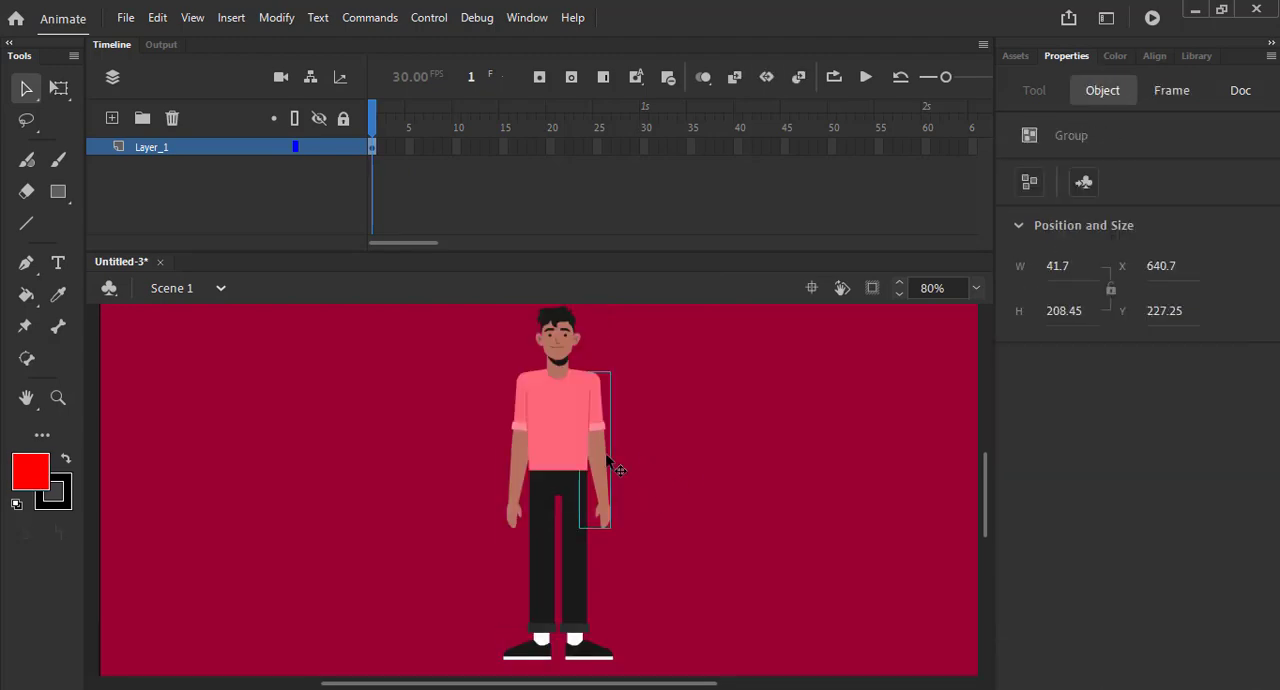
pyautogui.click(520, 449)
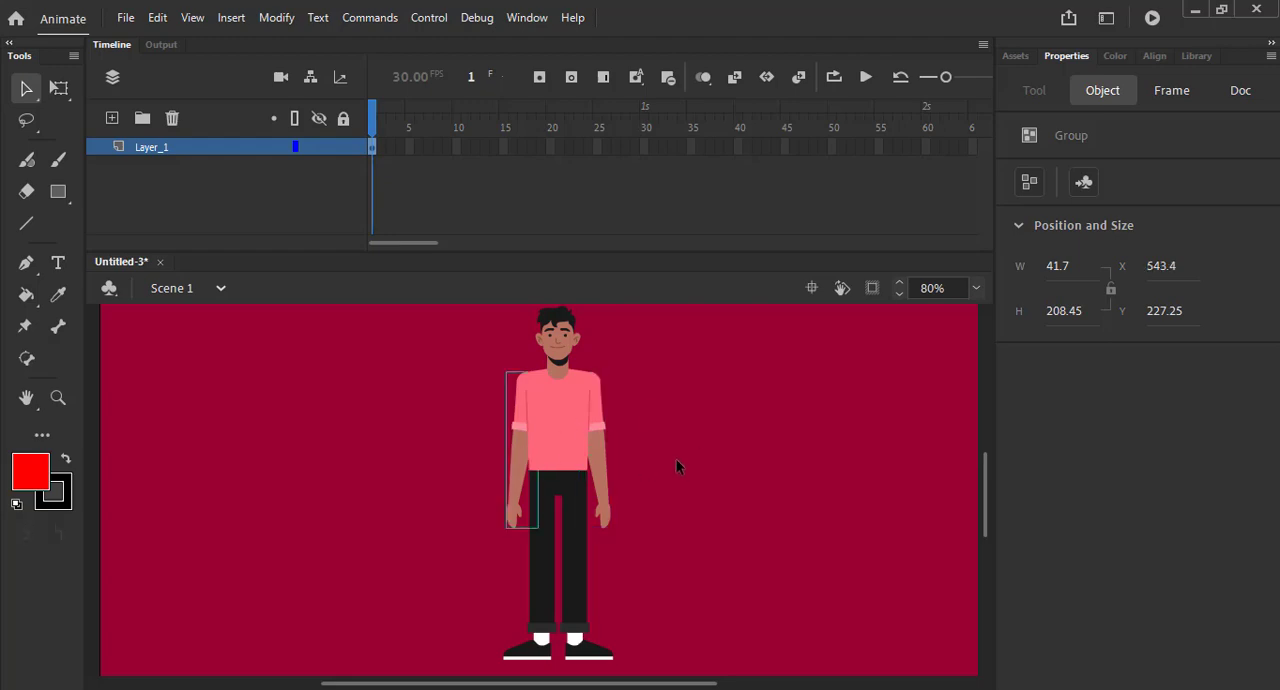
pyautogui.hotkey('ctrl', 'b')
# - Select the character's head group and break it apart
pyautogui.scroll(2, 676, 460)
pyautogui.click(572, 466)
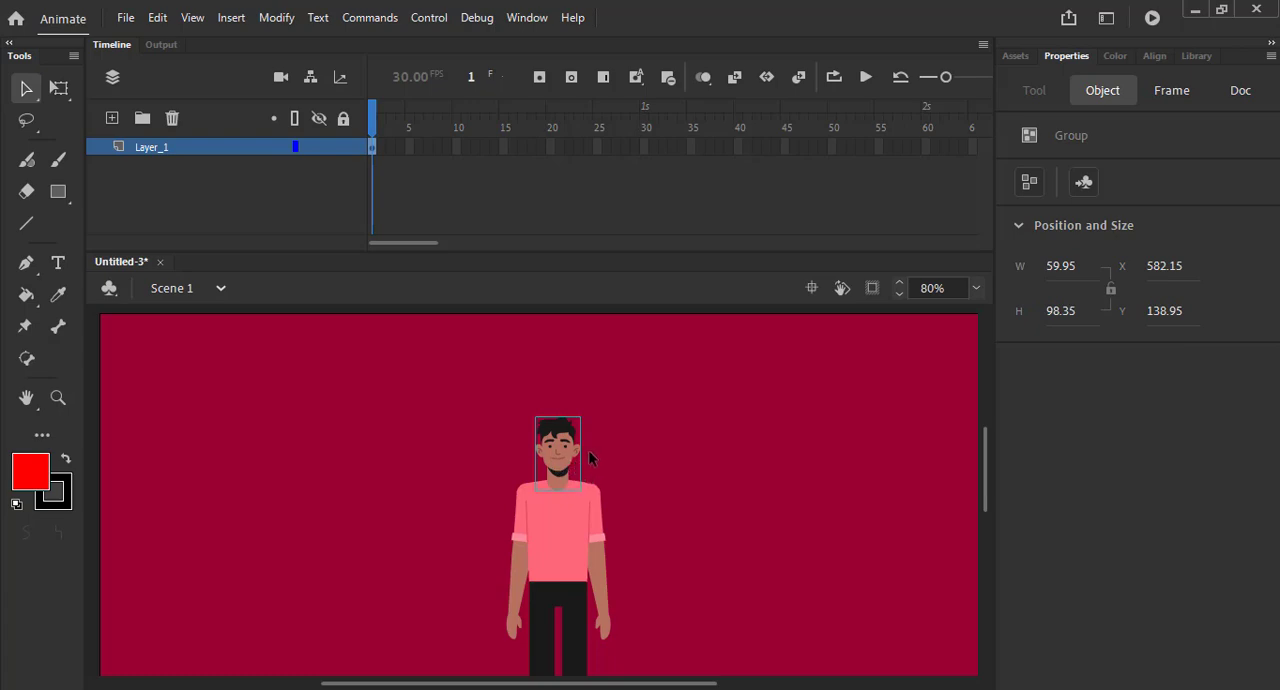
pyautogui.scroll(3, 626, 461)
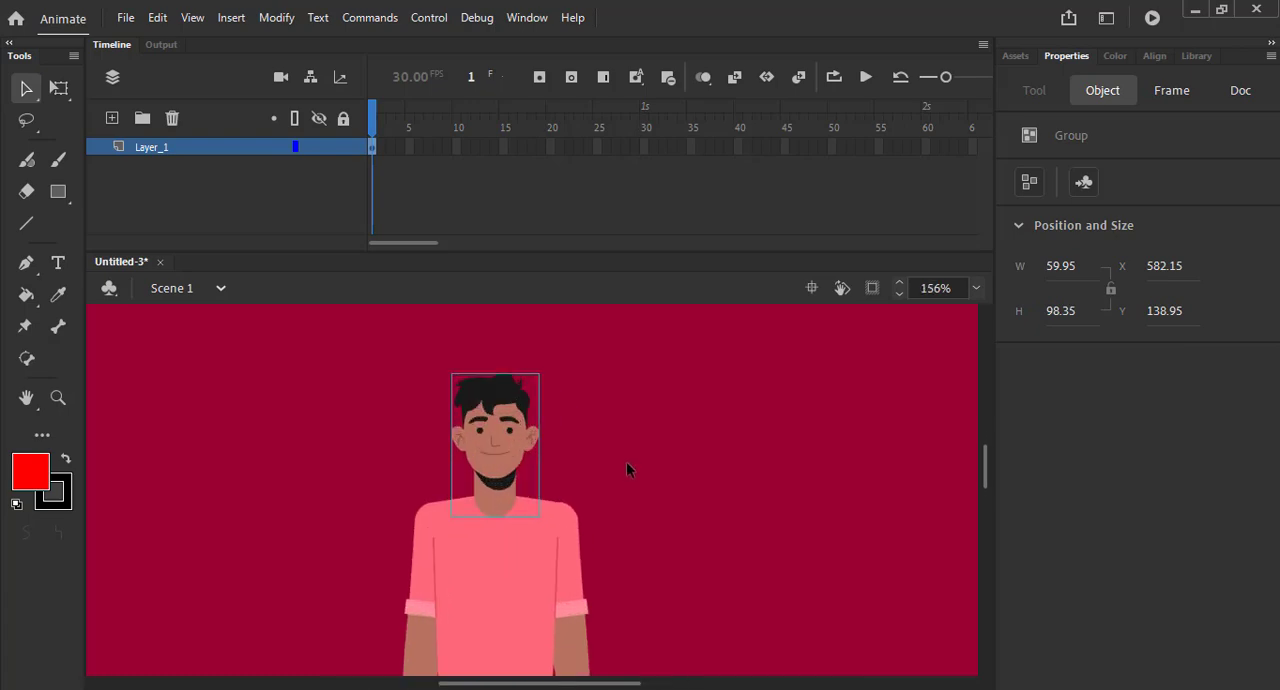
pyautogui.scroll(1, 626, 461)
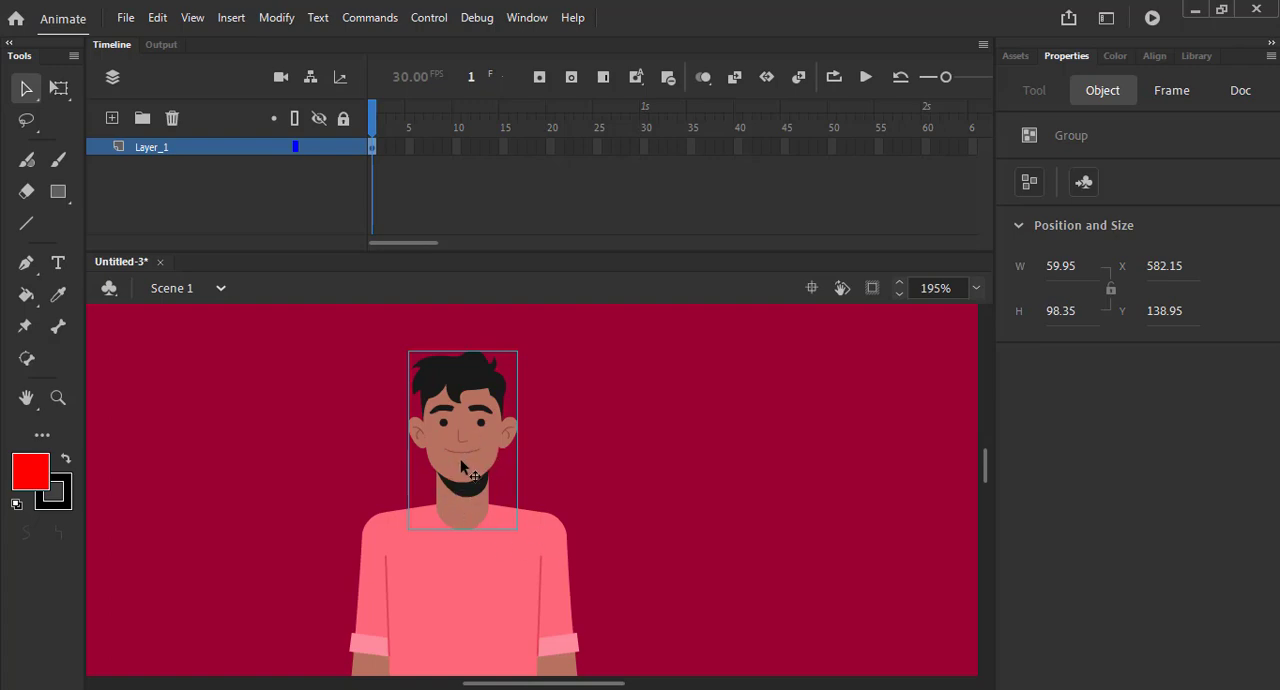
pyautogui.hotkey('ctrl', 'b')
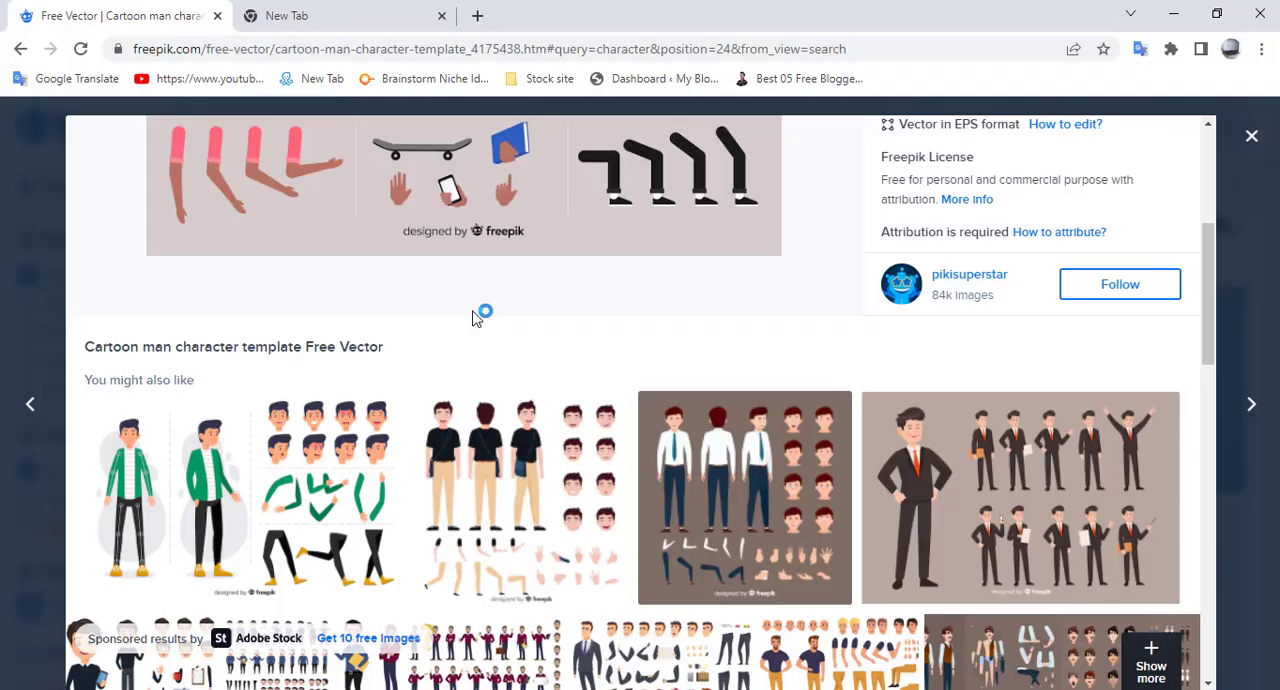
# - In the browser, leave the cartoon man template page and search Freepik for "character eye"
pyautogui.scroll(3, 472, 305)
pyautogui.scroll(1, 470, 298)
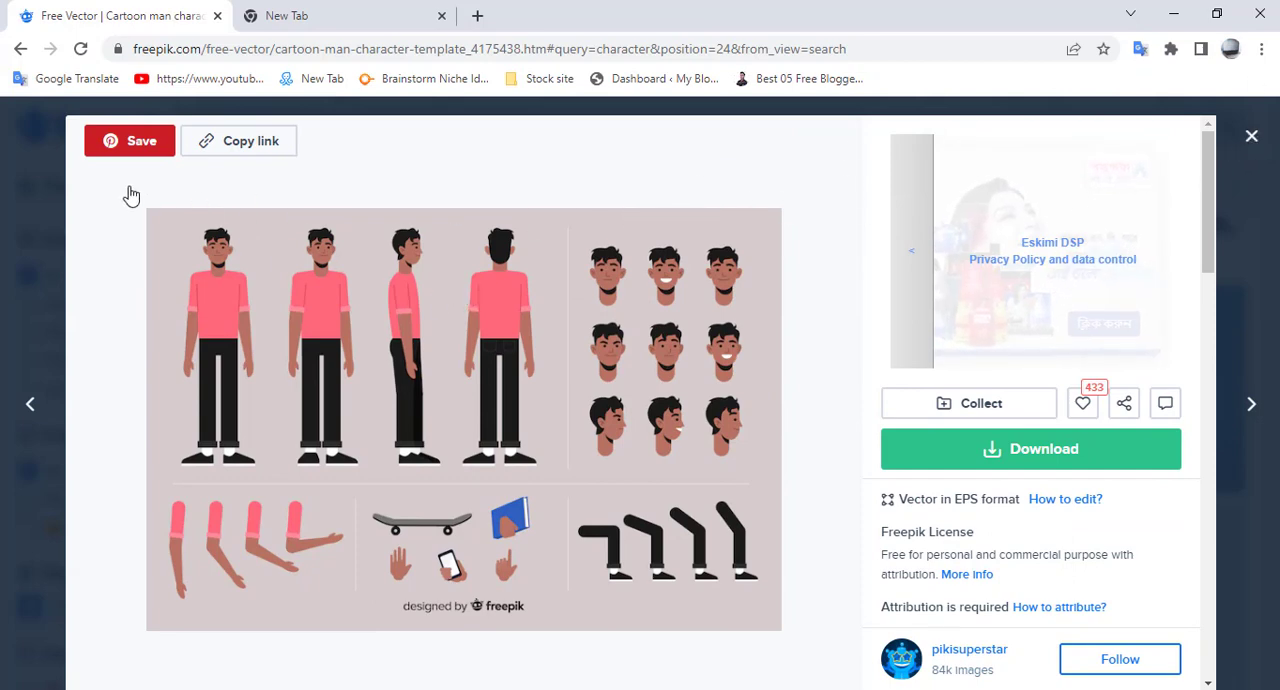
pyautogui.click(87, 398)
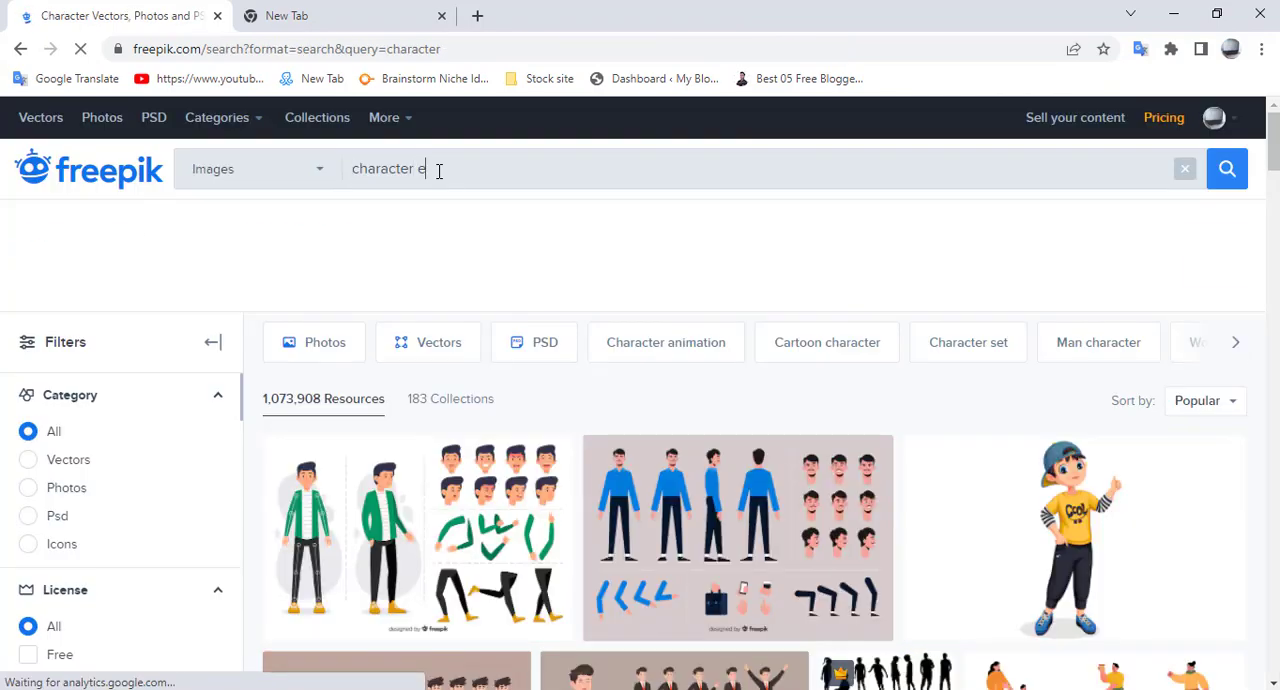
pyautogui.write('ye')
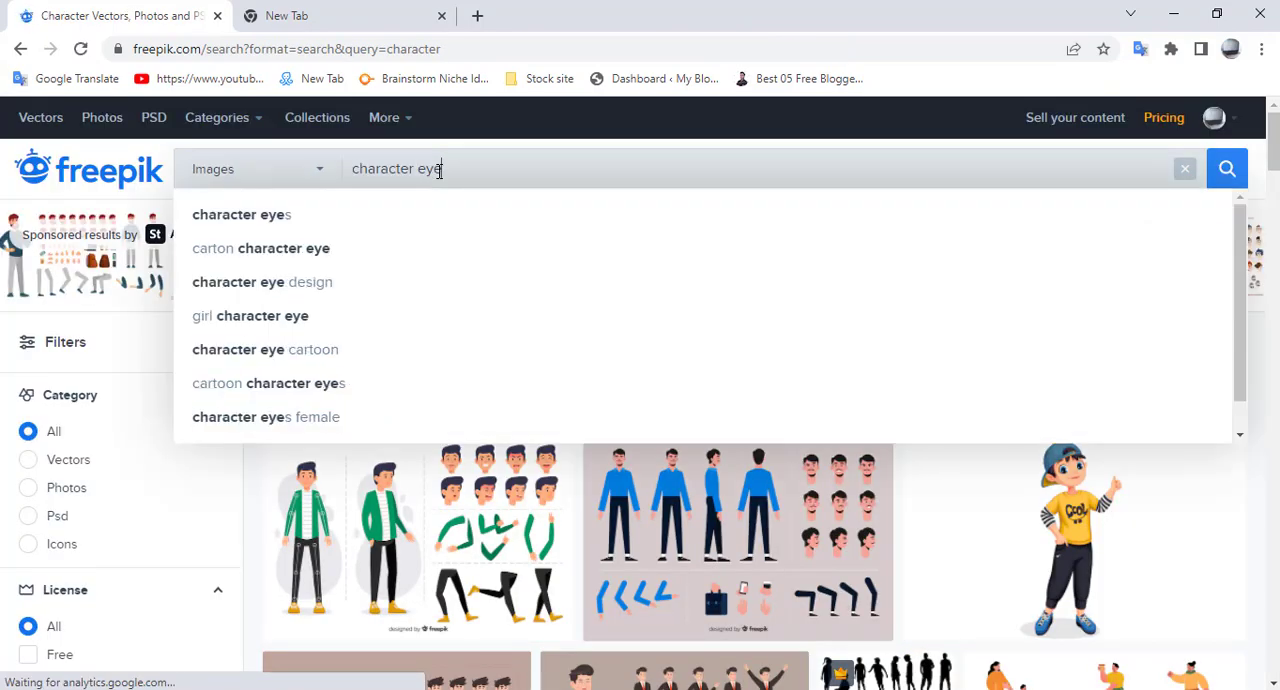
pyautogui.press('Return')
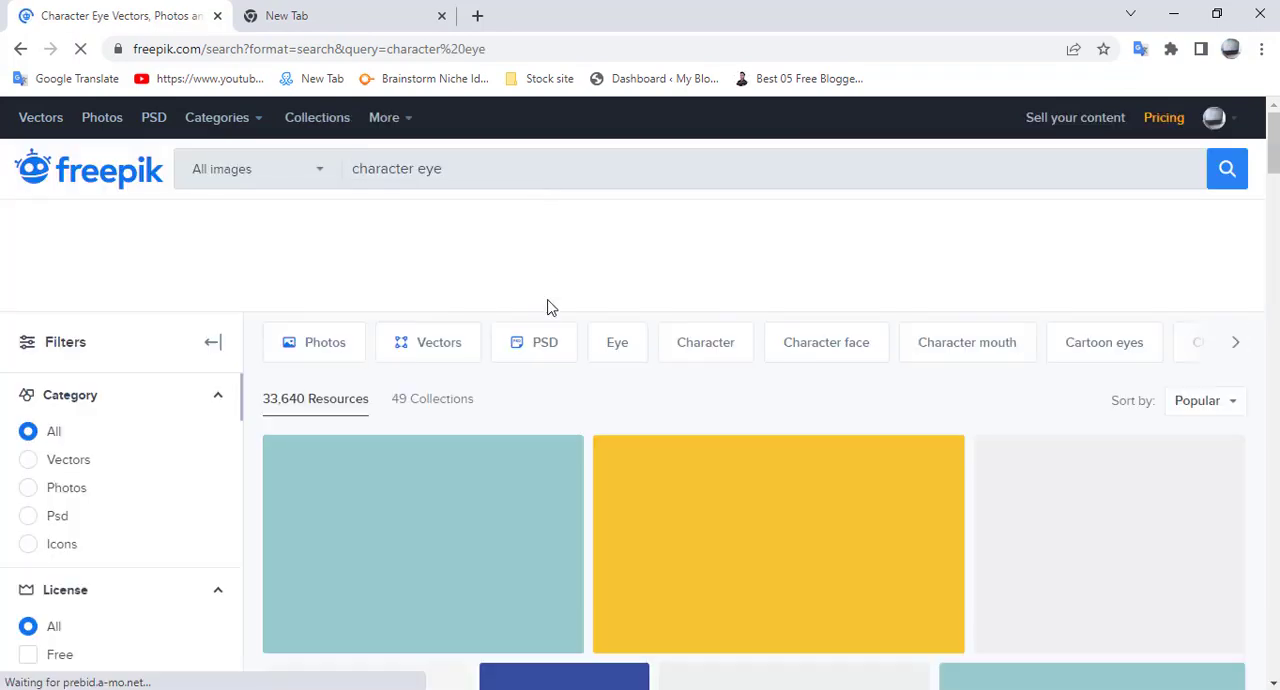
# - Look through the character eye results for eye and facial expression sets
pyautogui.scroll(-1, 620, 305)
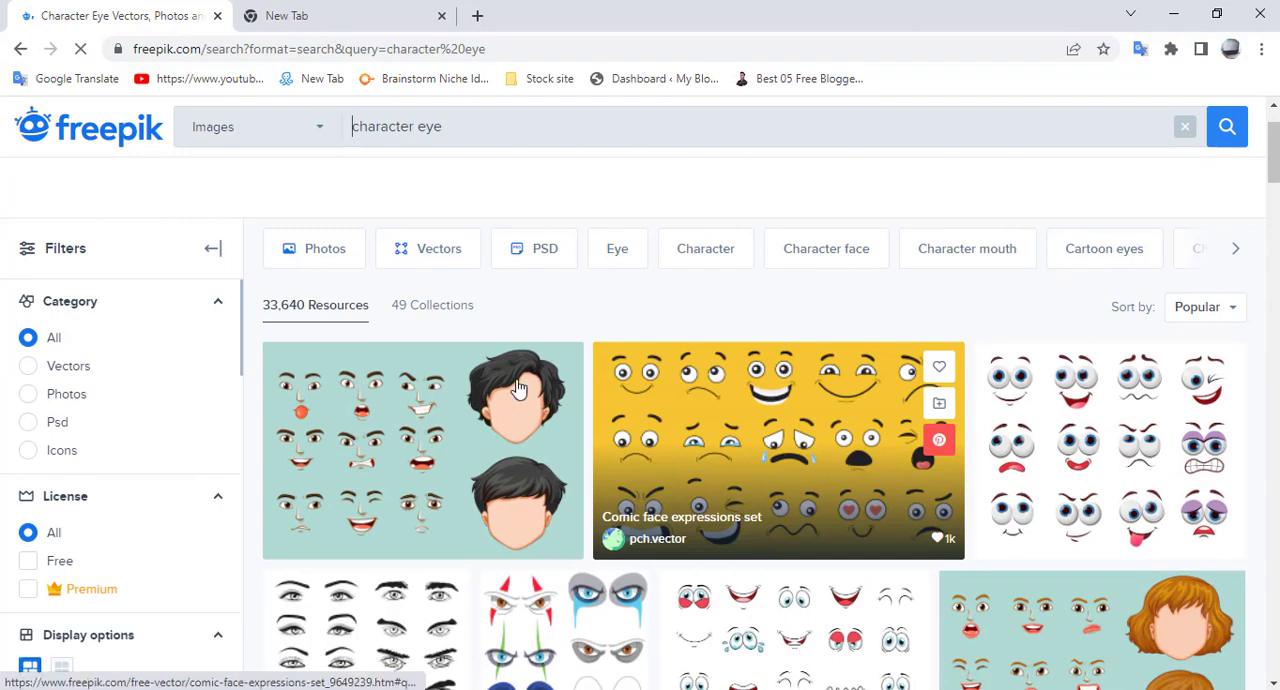
pyautogui.scroll(-2, 805, 483)
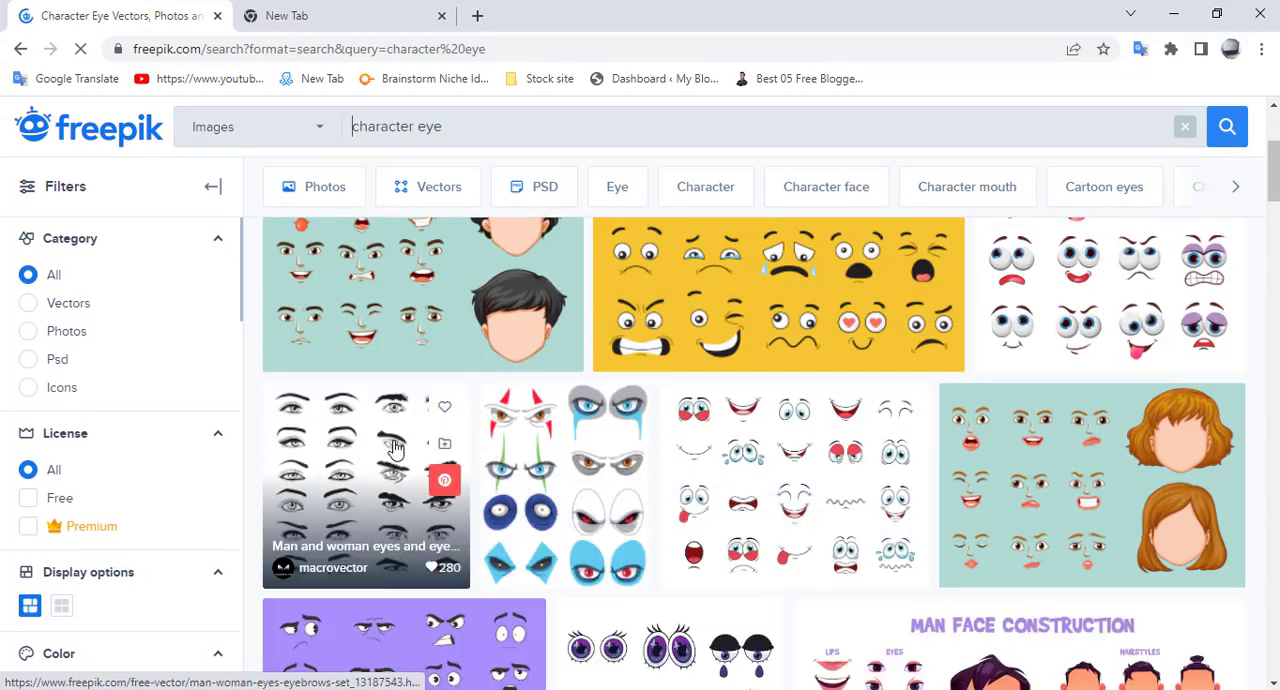
pyautogui.scroll(-1, 912, 460)
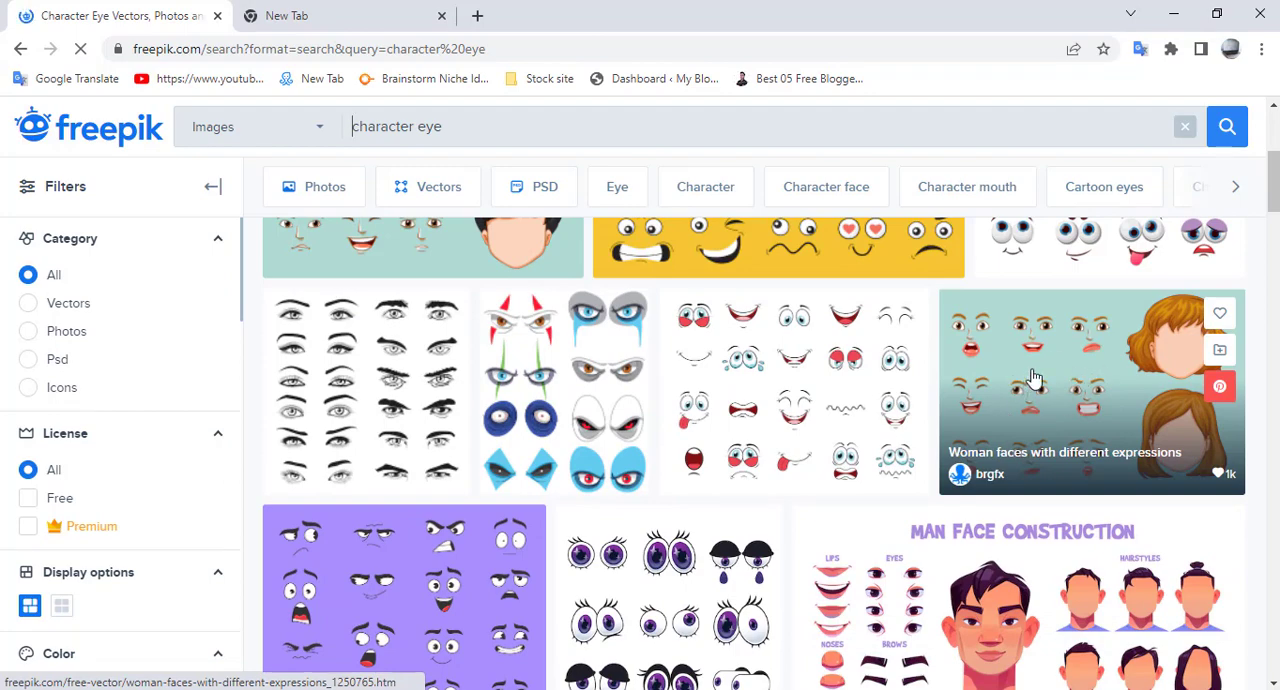
pyautogui.scroll(-1, 1025, 380)
pyautogui.scroll(-6, 1022, 414)
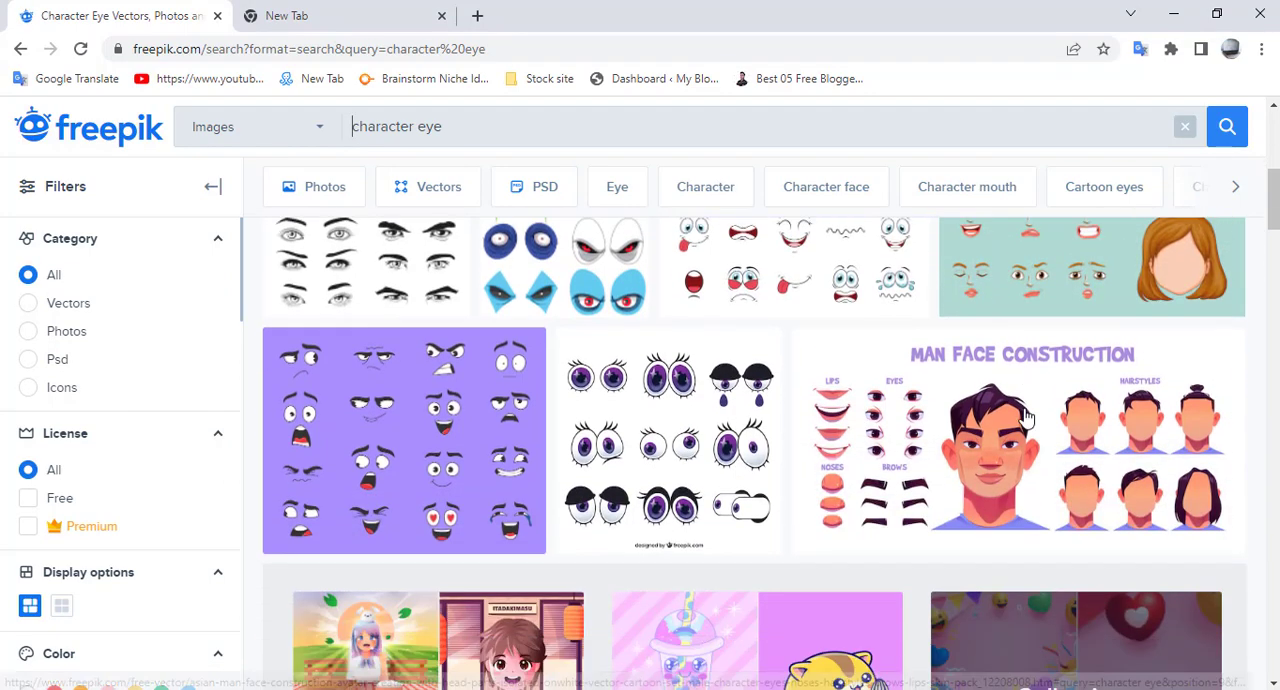
pyautogui.scroll(-2, 645, 483)
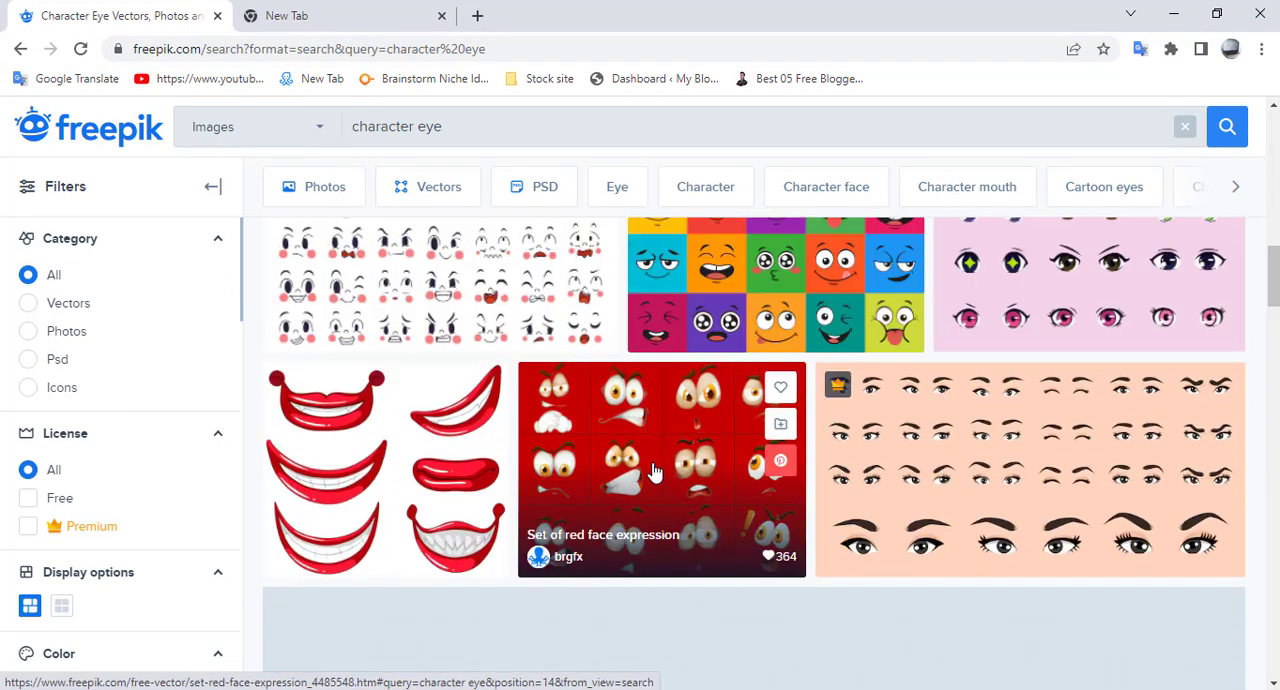
pyautogui.scroll(-3, 987, 438)
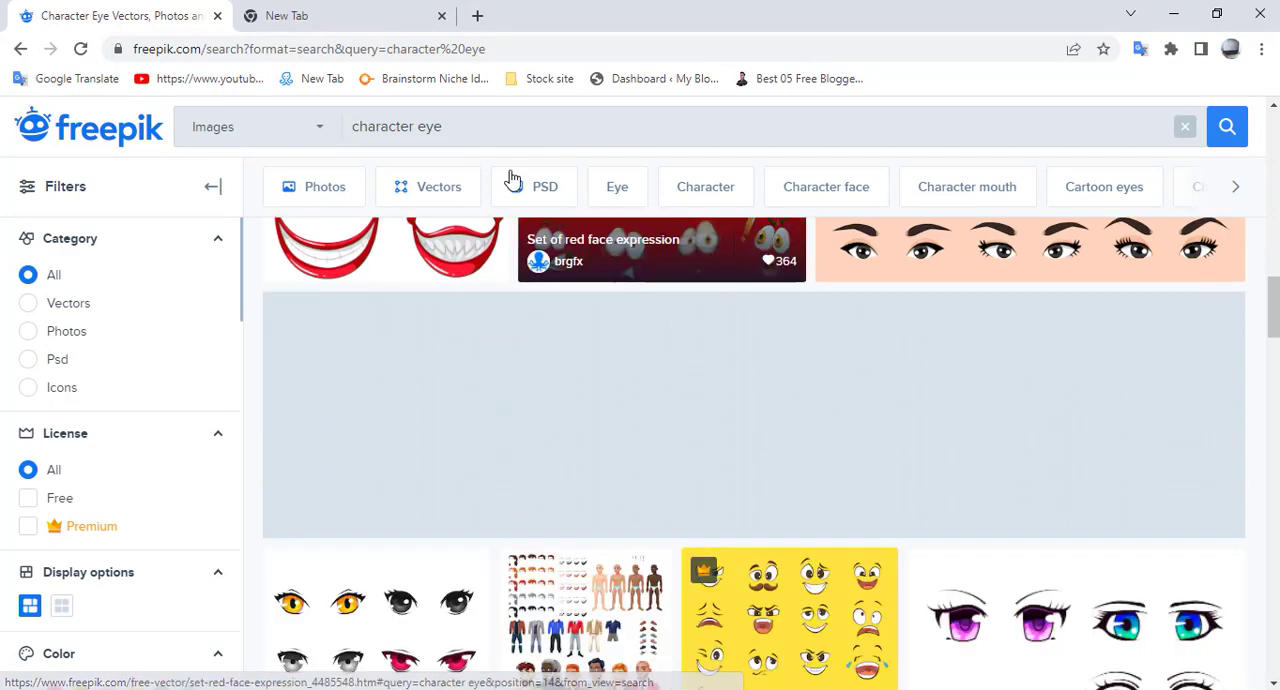
# - Search Freepik for "character lip" and look through the mouth and face construction results
pyautogui.doubleClick(417, 126)
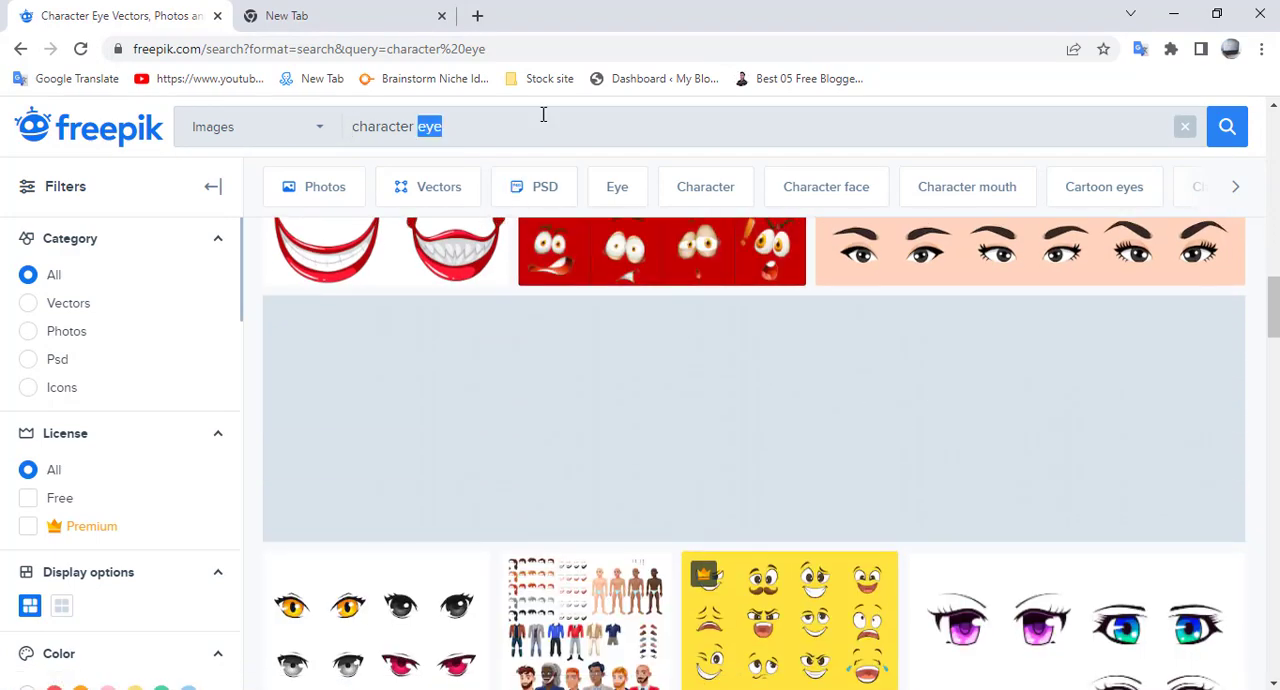
pyautogui.press('BackSpace')
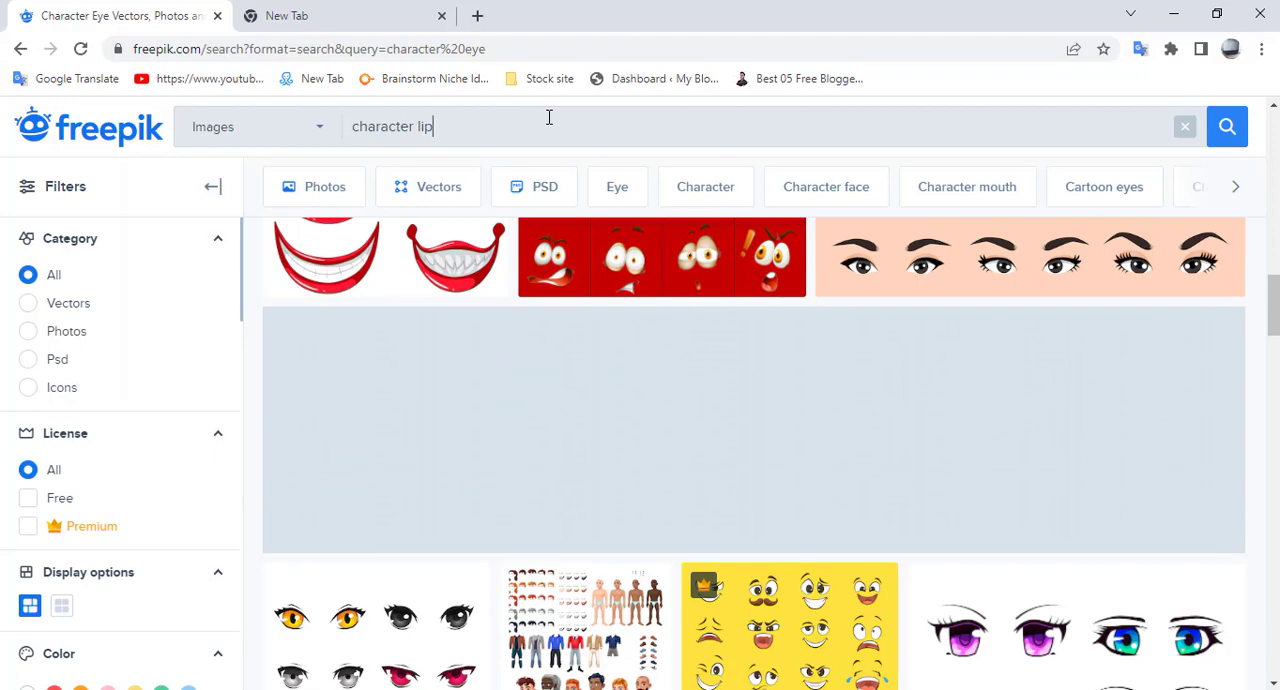
pyautogui.write('lip')
pyautogui.press('Return')
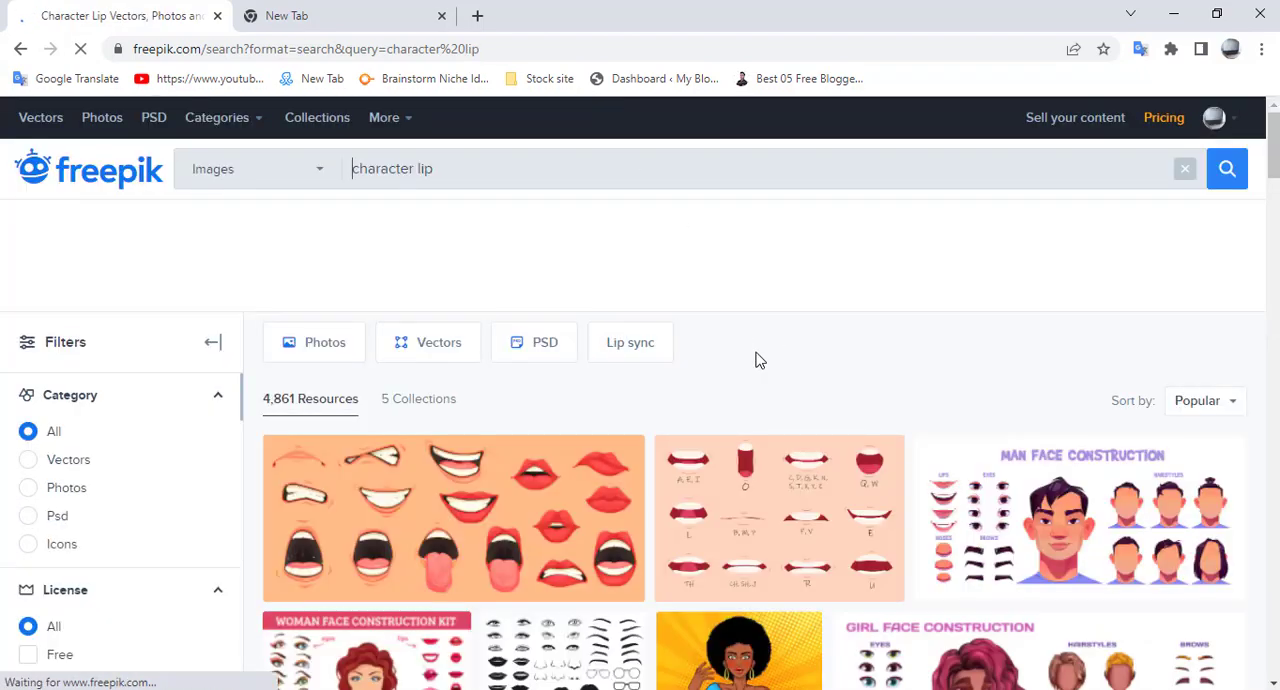
pyautogui.scroll(-4, 463, 495)
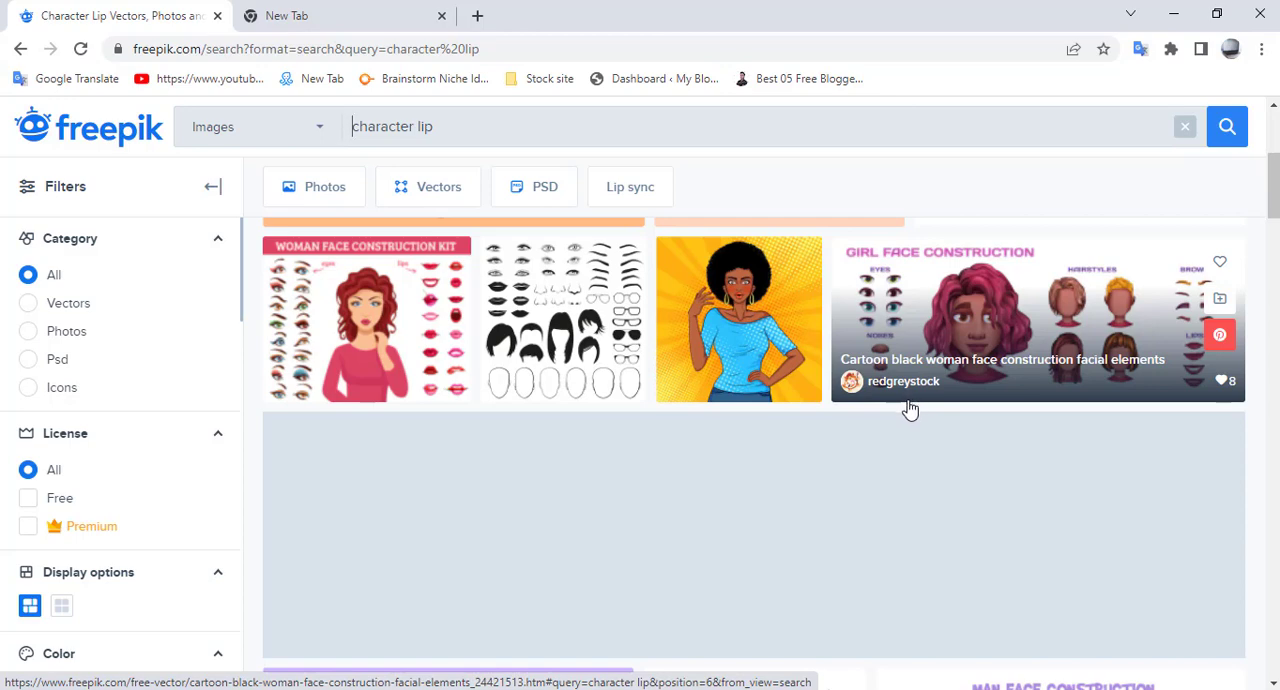
pyautogui.scroll(1, 908, 408)
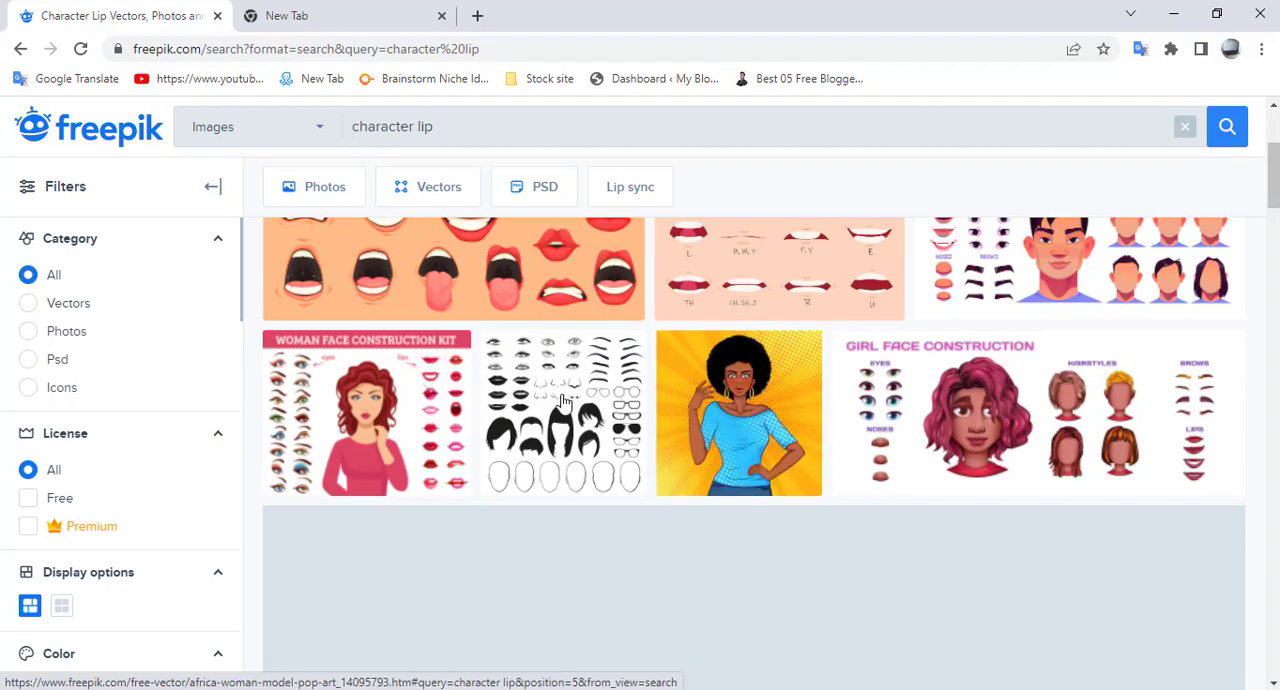
pyautogui.scroll(1, 708, 405)
pyautogui.scroll(3, 708, 403)
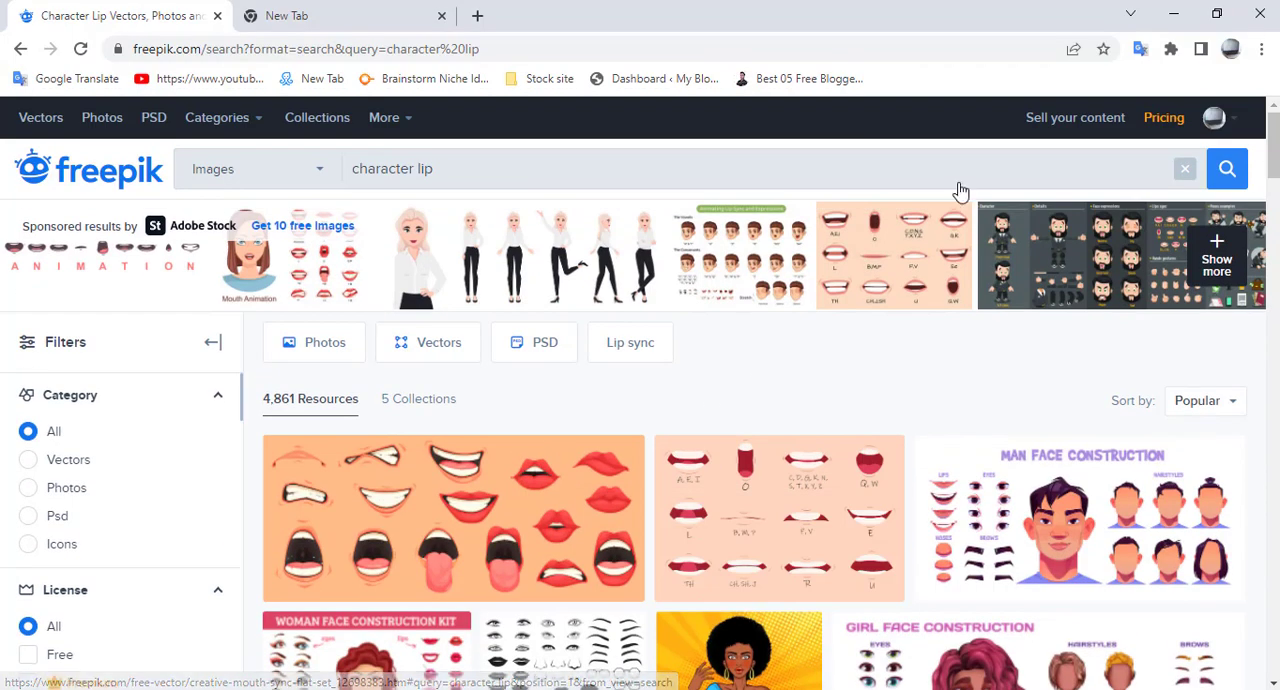
# - Leave the browser and return to Animate with the whole character in view
pyautogui.click(1173, 14)
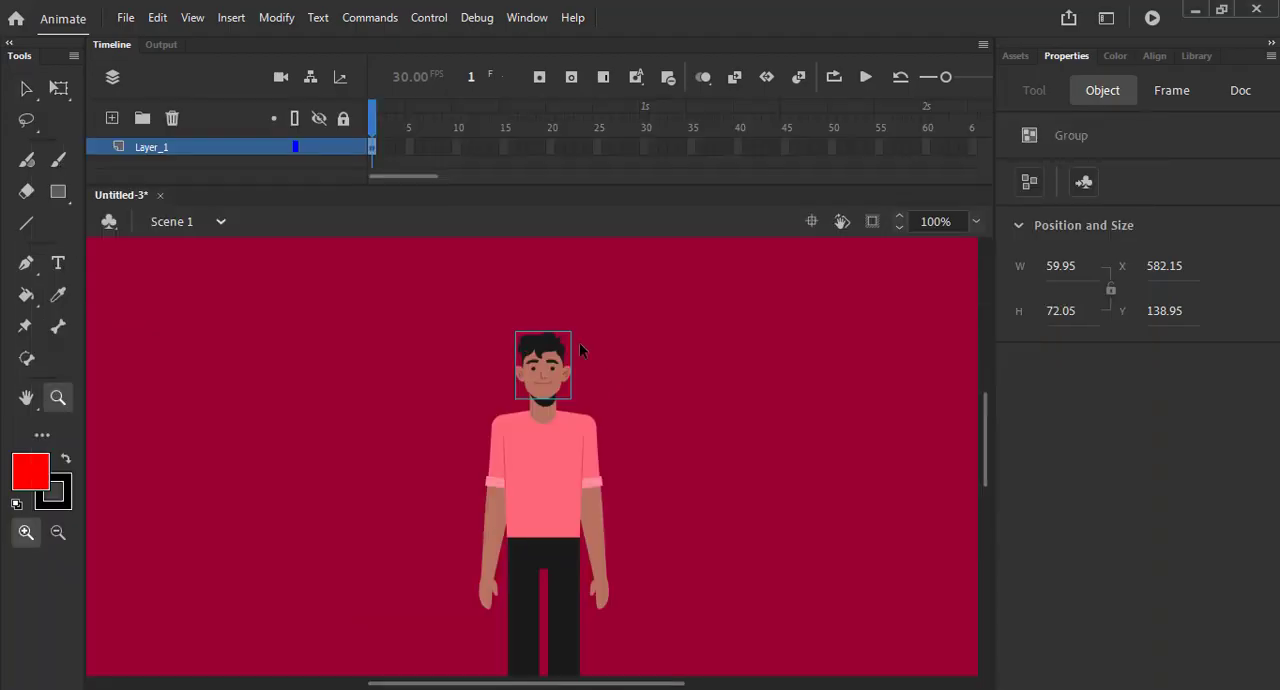
pyautogui.scroll(-3, 607, 381)
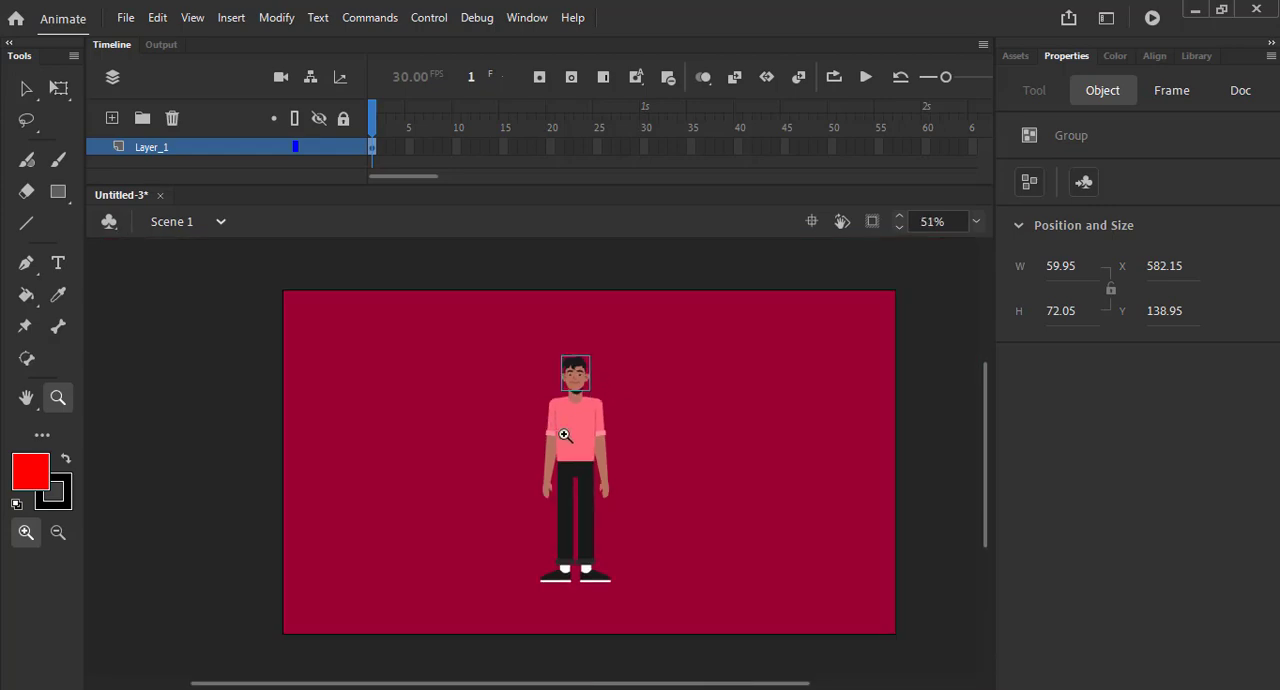
pyautogui.scroll(3, 565, 435)
pyautogui.scroll(-3, 657, 429)
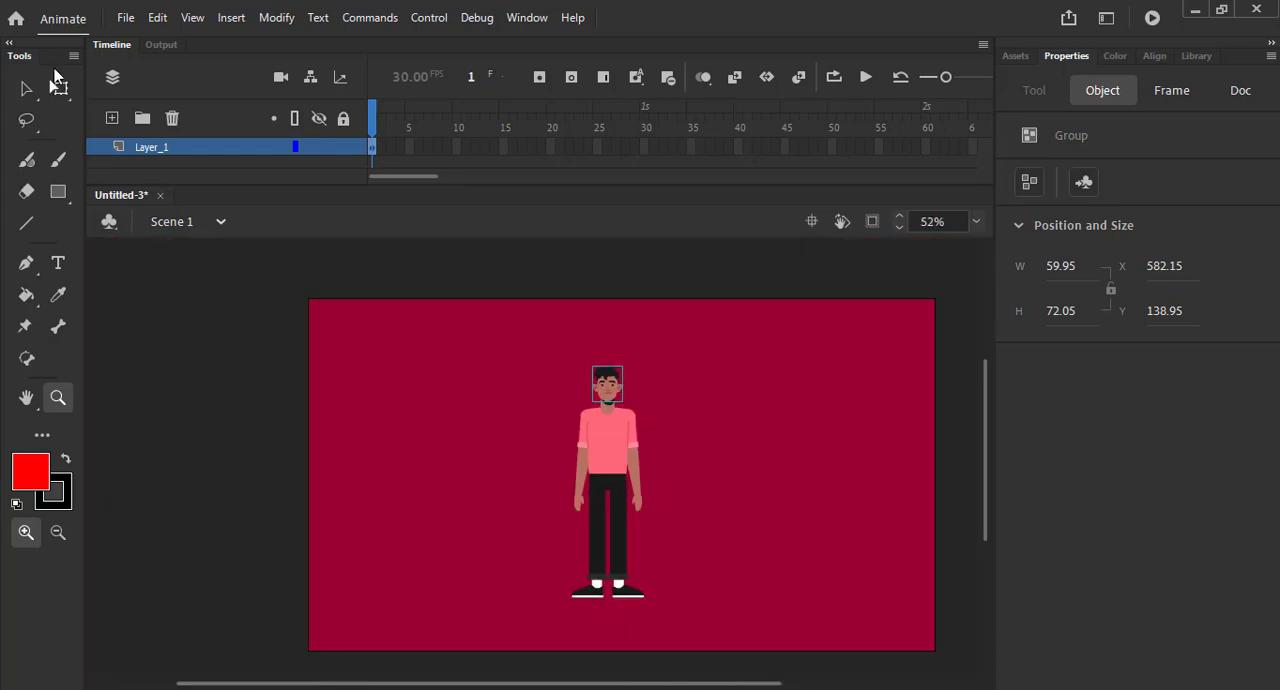
# - Select all of the character's body parts, distribute them to layers, and enlarge the timeline to check the layer list
pyautogui.click(26, 88)
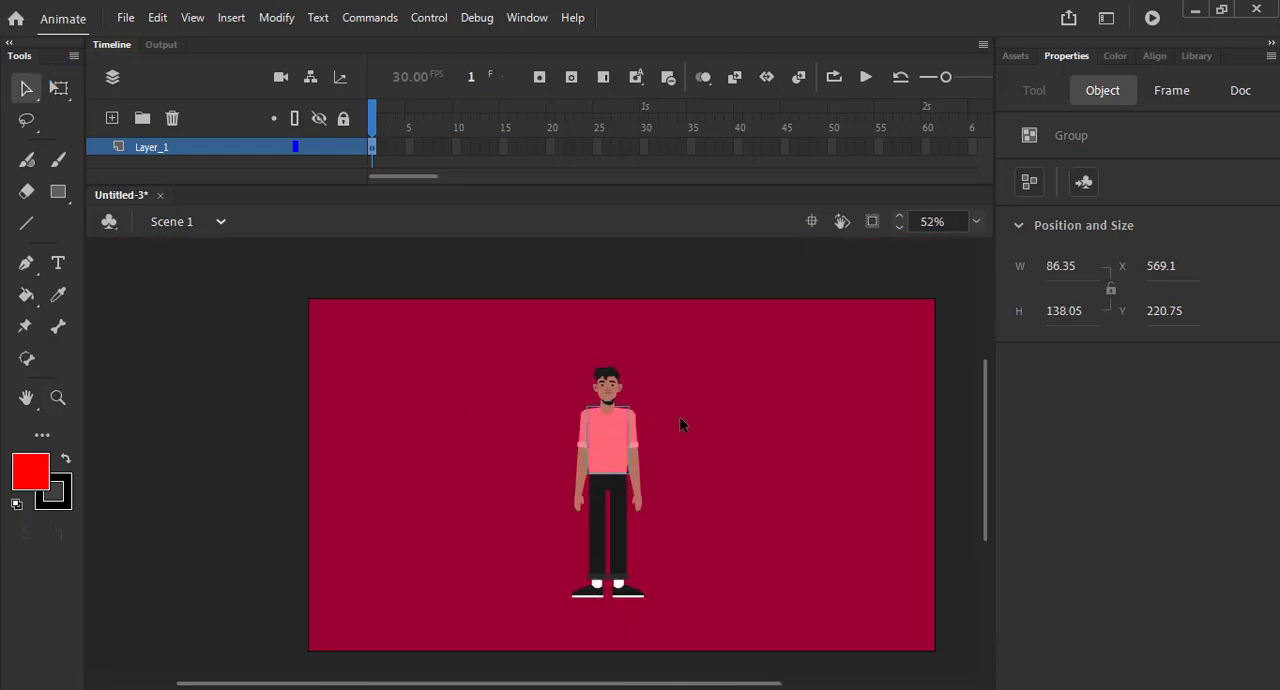
pyautogui.click(617, 490)
pyautogui.moveTo(506, 356); pyautogui.dragTo(764, 650)
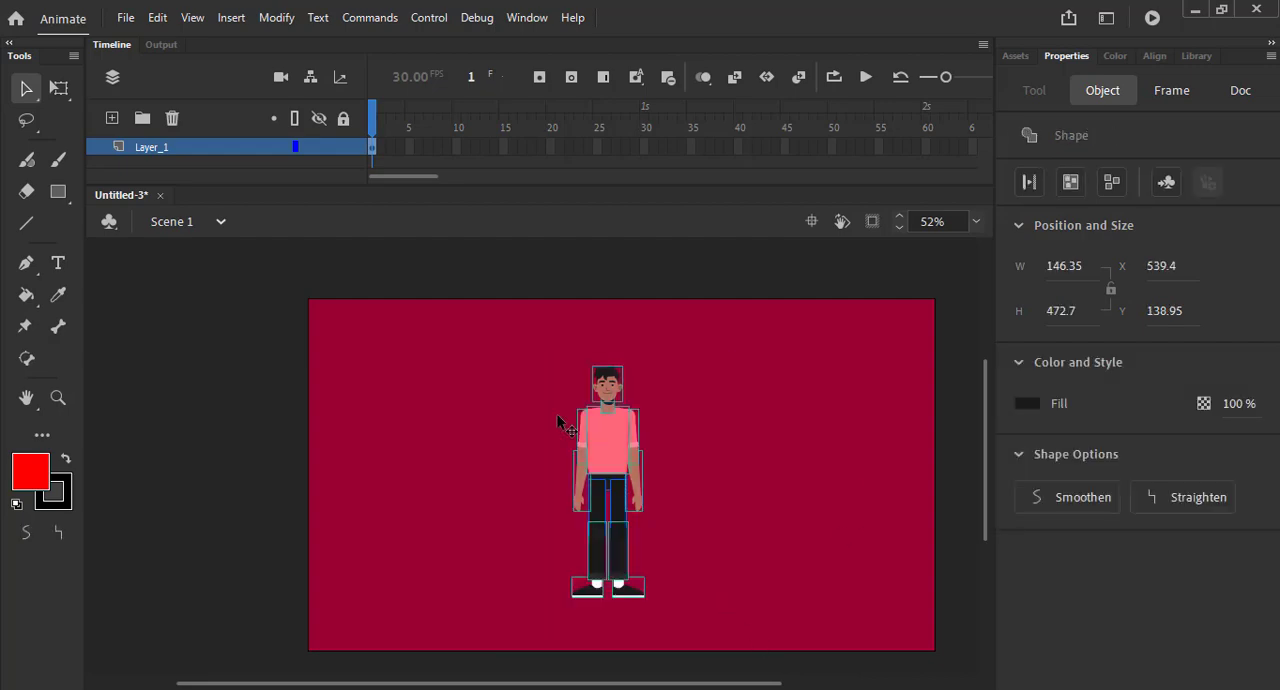
pyautogui.rightClick(596, 474)
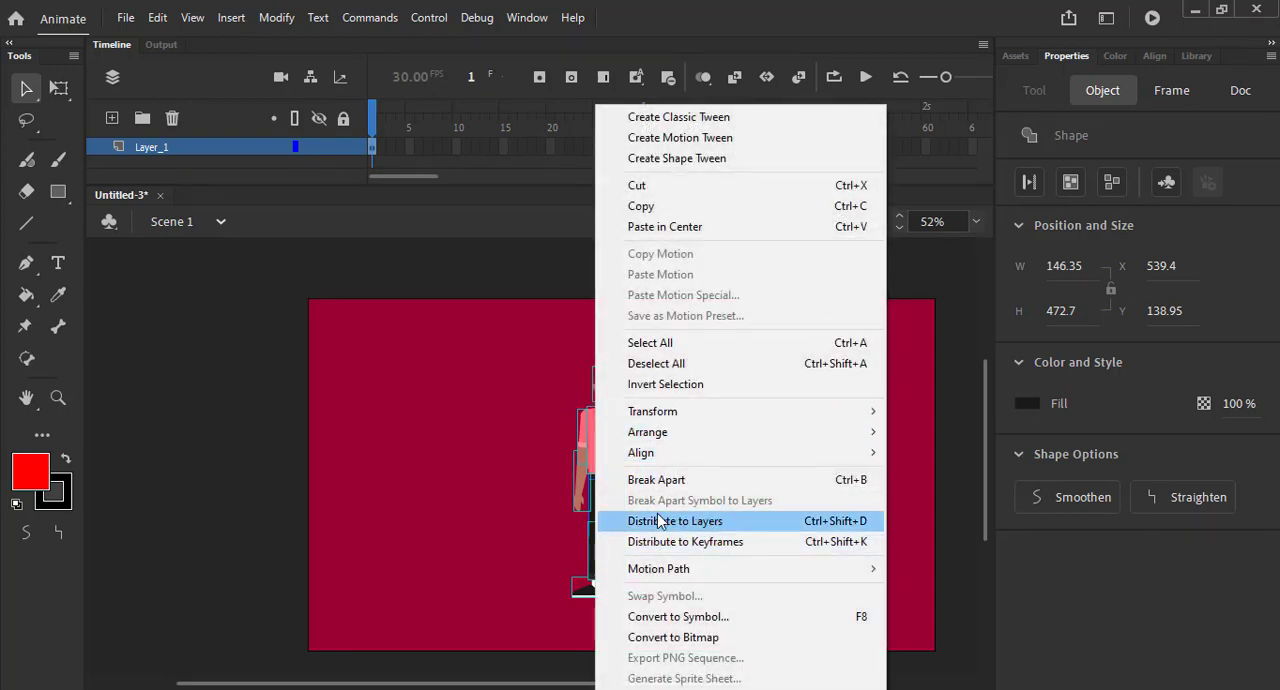
pyautogui.click(718, 522)
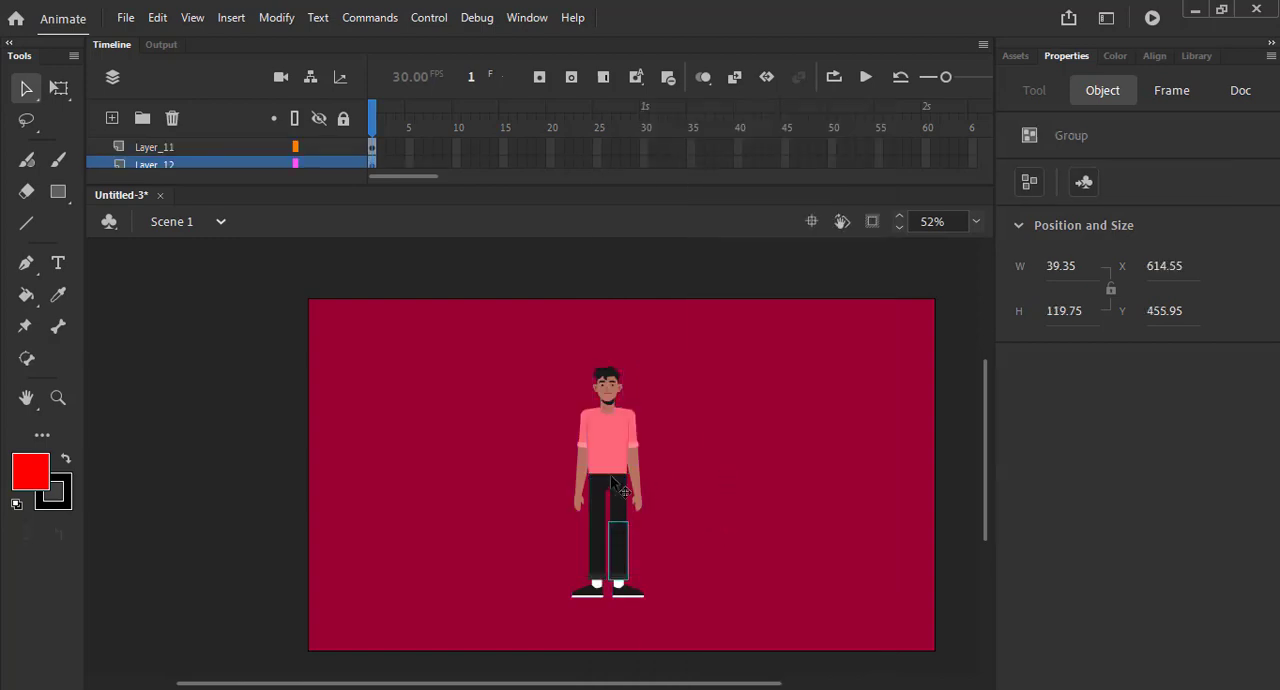
pyautogui.click(620, 462)
pyautogui.click(618, 500)
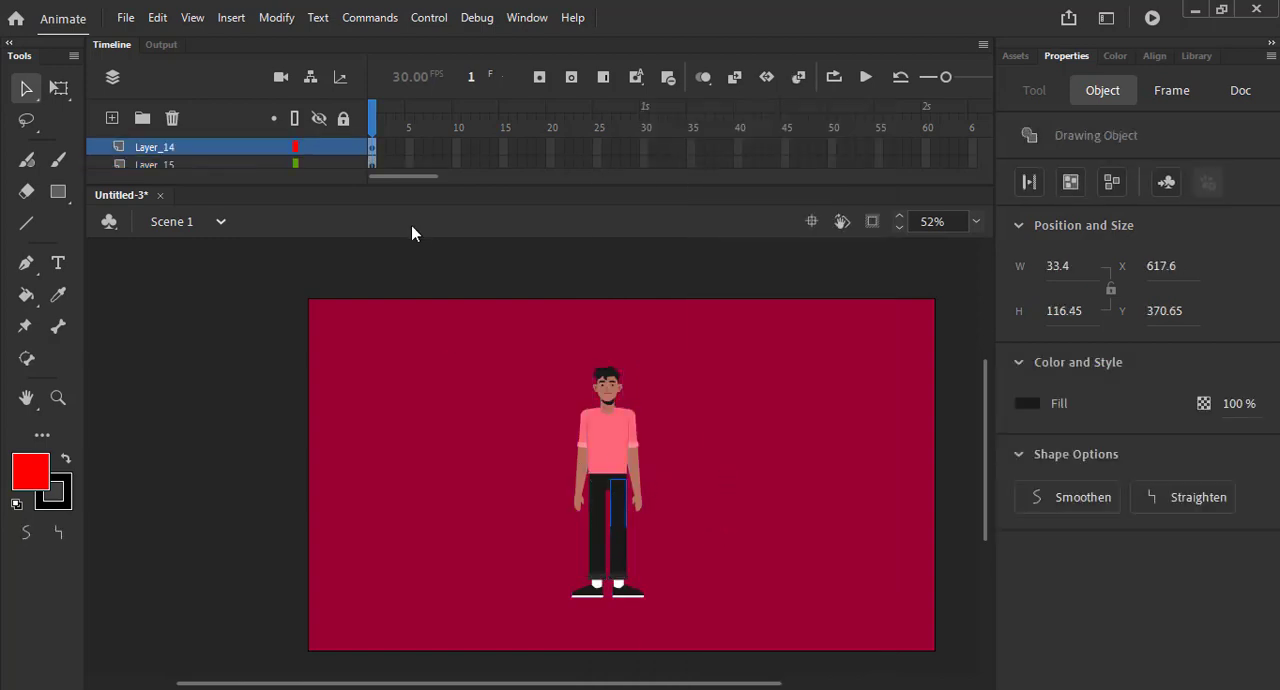
pyautogui.moveTo(406, 183); pyautogui.dragTo(350, 439)
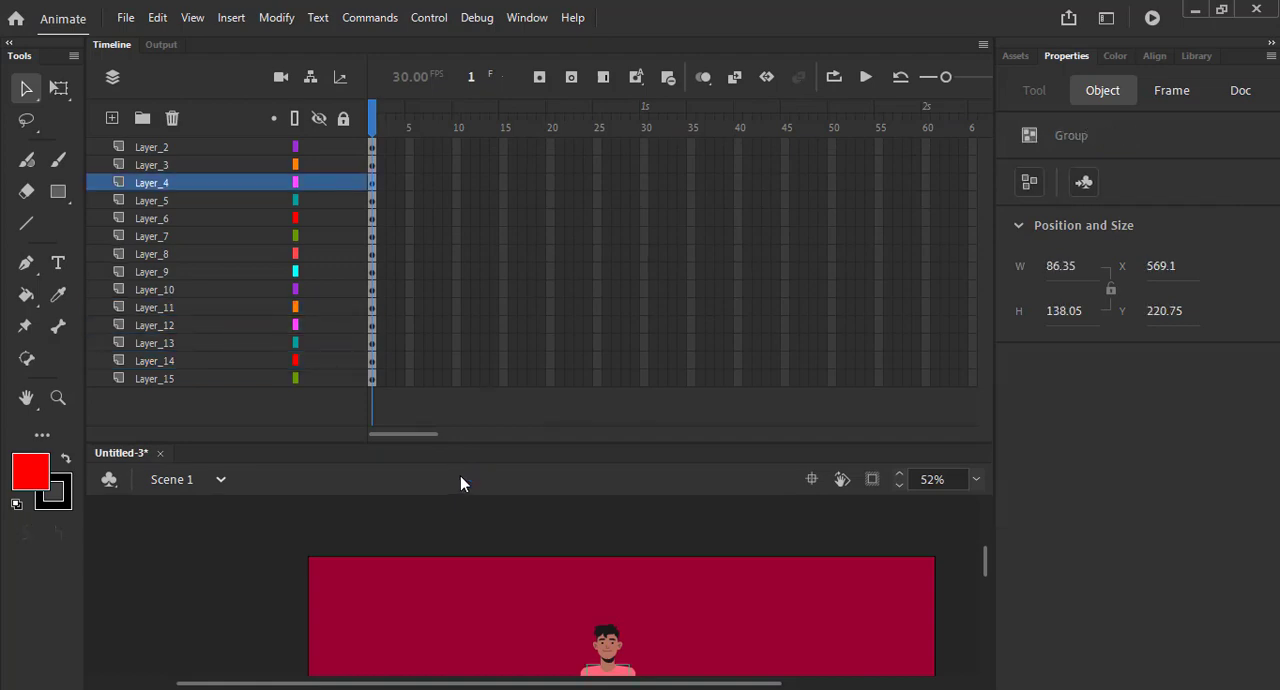
# - Undo the distribution to layers, shrink the timeline again and deselect the body parts
pyautogui.hotkey('ctrl', 'z')
pyautogui.hotkey('ctrl', 'z')
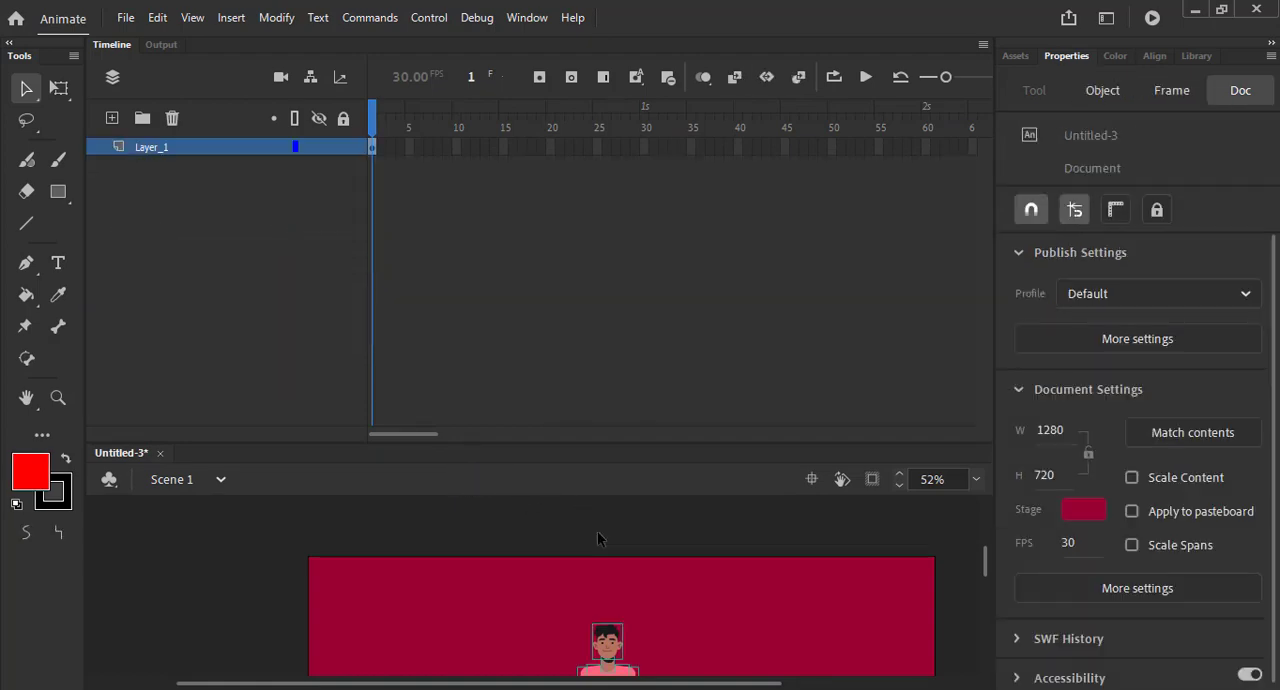
pyautogui.scroll(-3, 597, 538)
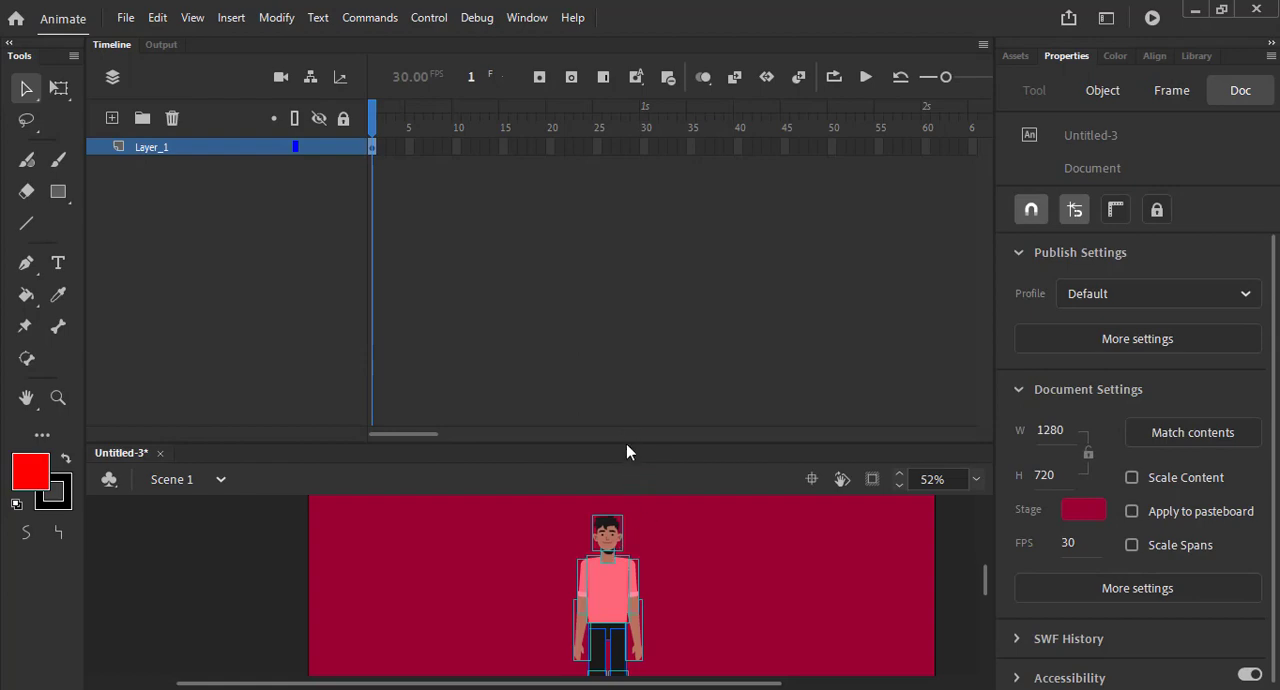
pyautogui.moveTo(627, 445); pyautogui.dragTo(614, 229)
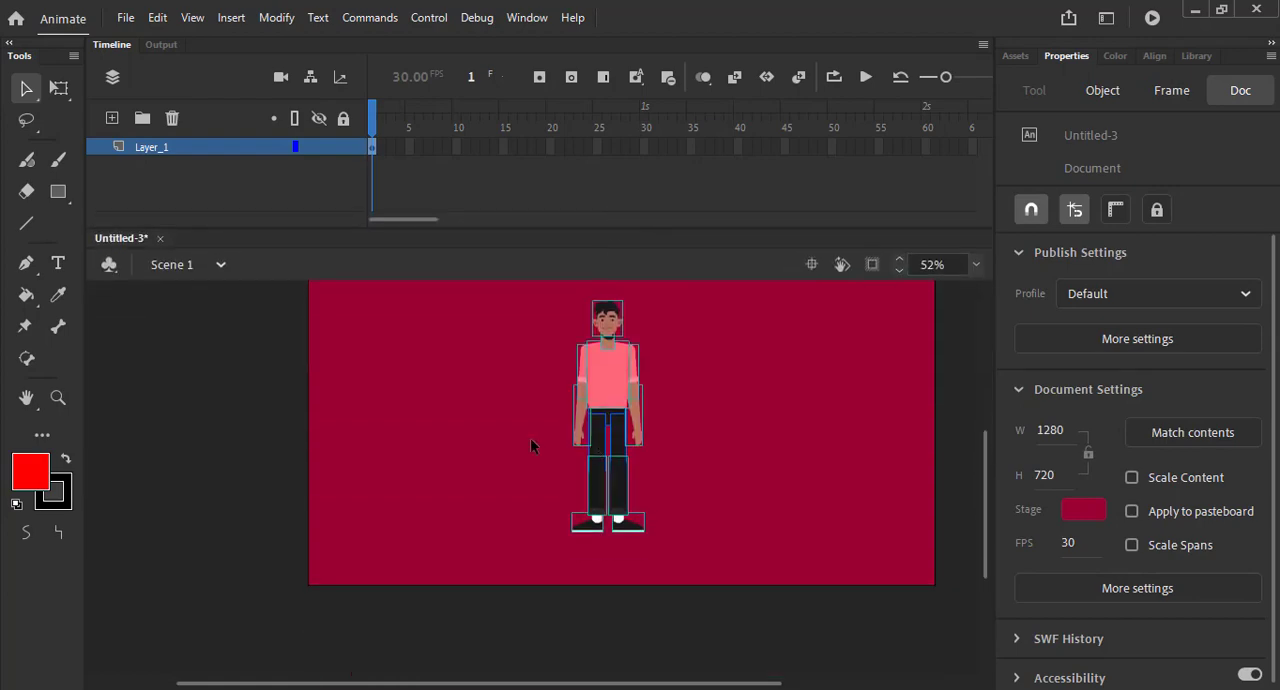
pyautogui.click(448, 410)
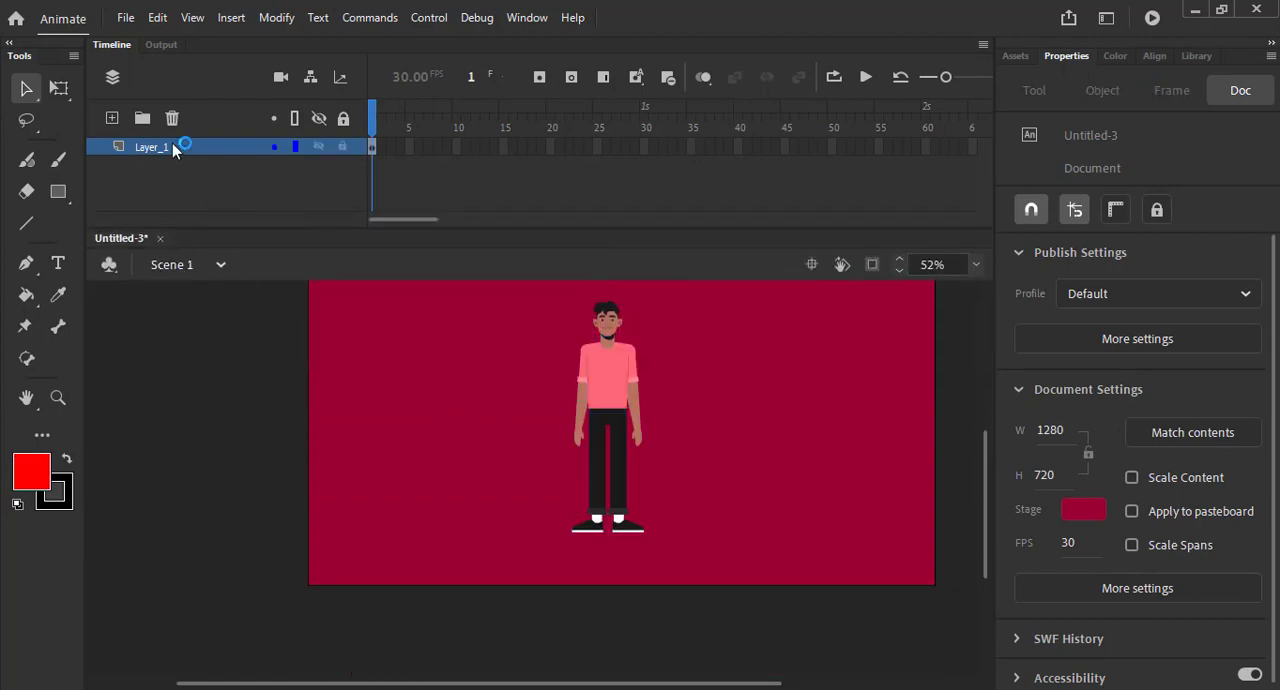
# - Add a new layer above Layer_1 and draw a red square about 309 px wide on it, beside the character
pyautogui.click(58, 191)
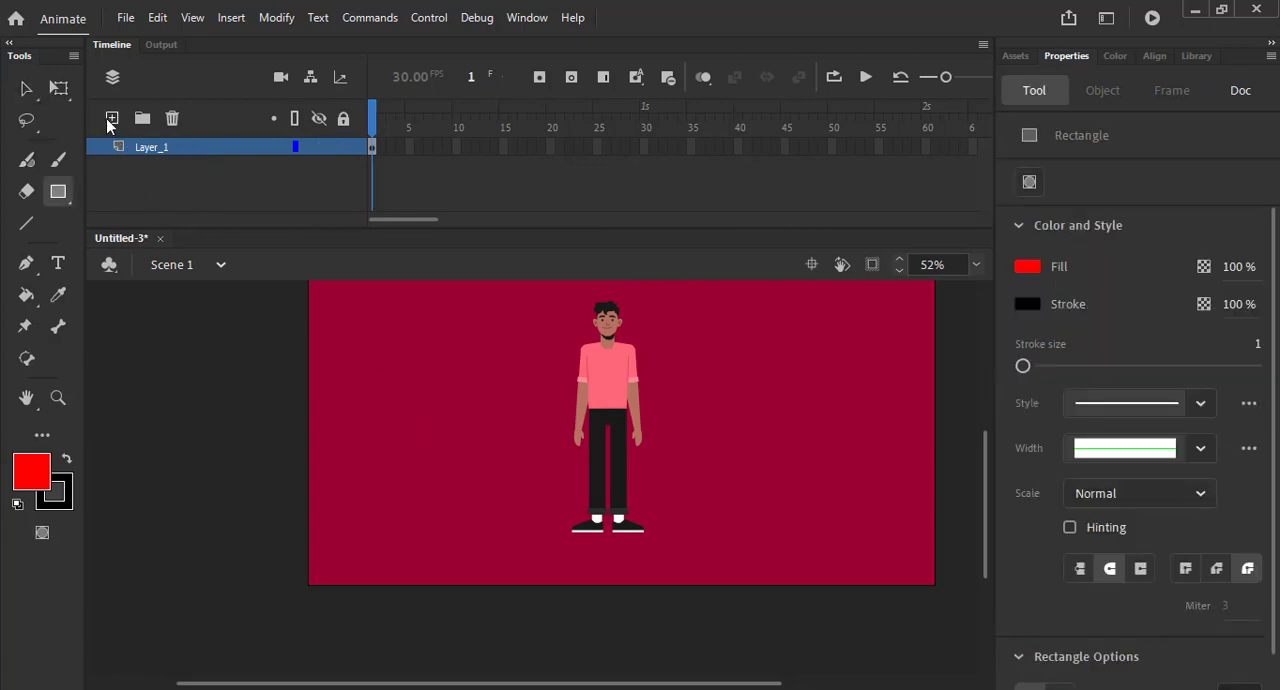
pyautogui.click(112, 118)
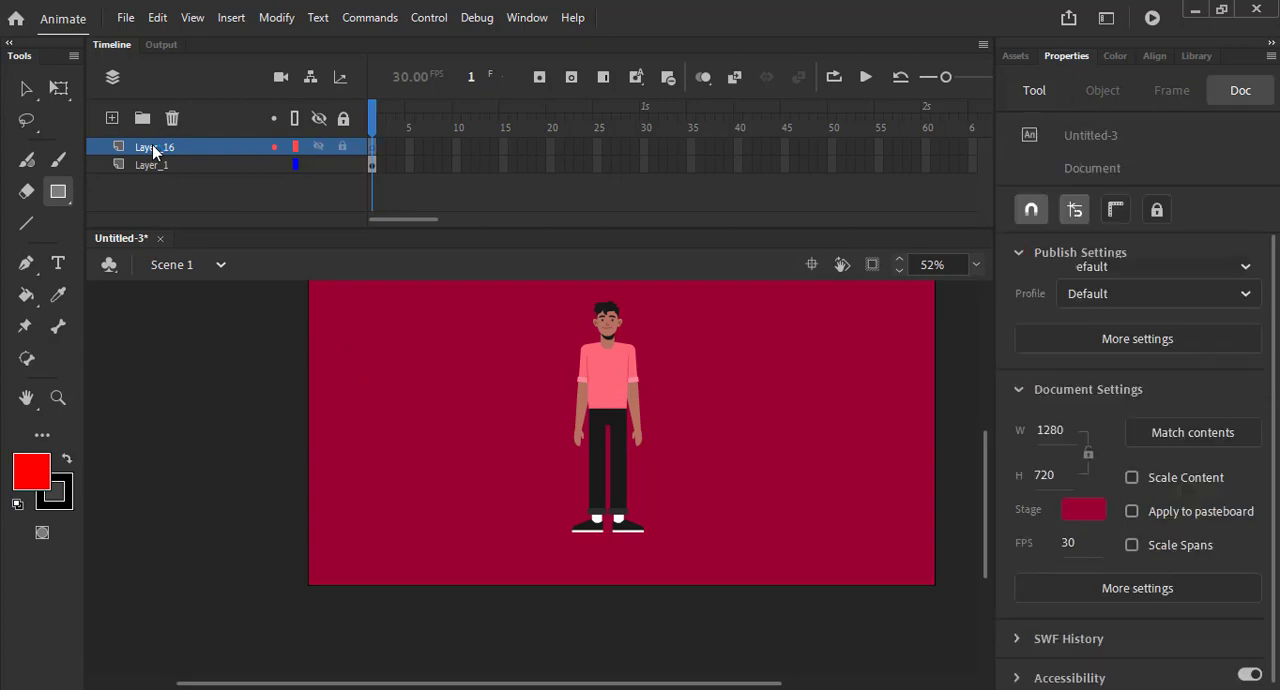
pyautogui.doubleClick(152, 146)
pyautogui.click(175, 173)
pyautogui.click(135, 145)
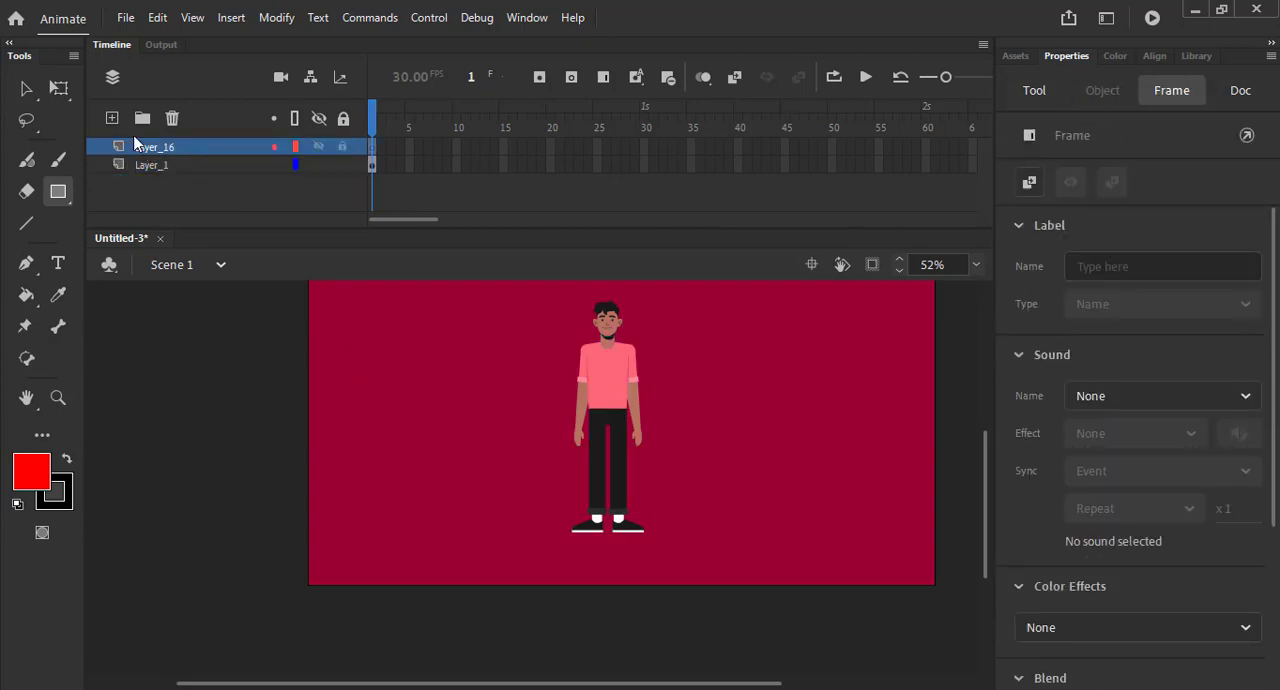
pyautogui.moveTo(347, 339); pyautogui.dragTo(499, 490)
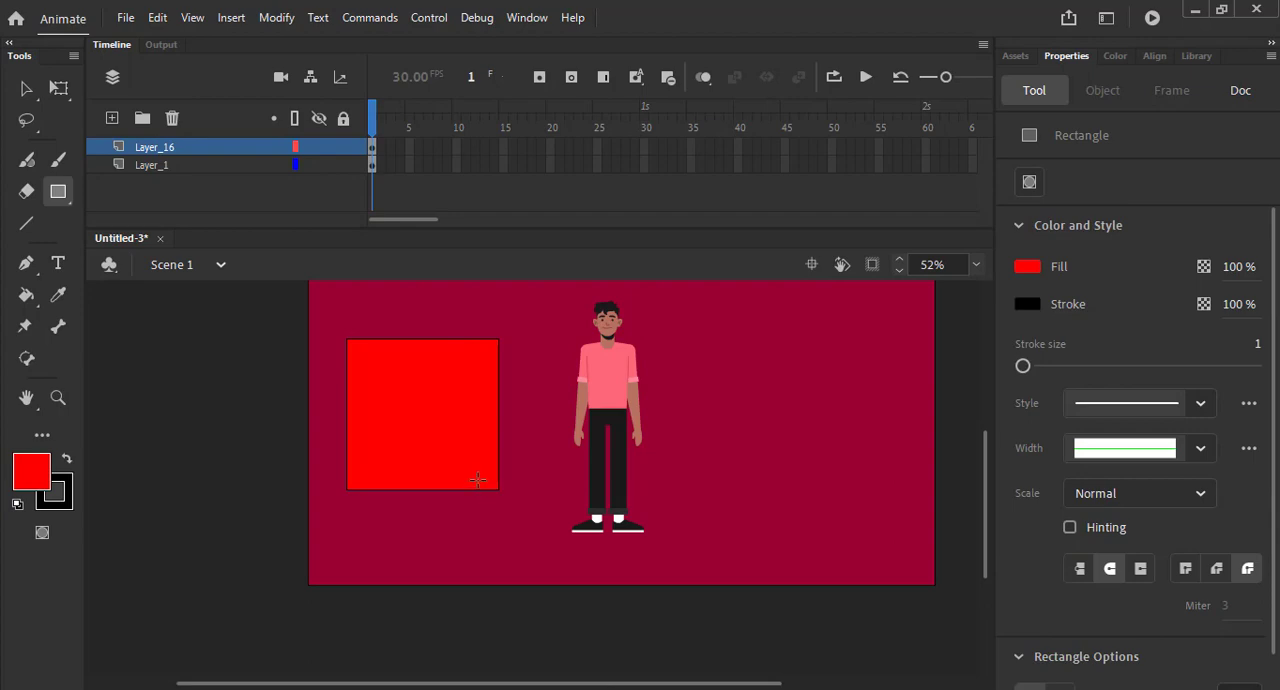
# - Delete the red square's black outline, keeping only its fill
pyautogui.click(26, 88)
pyautogui.click(499, 340)
pyautogui.doubleClick(499, 340)
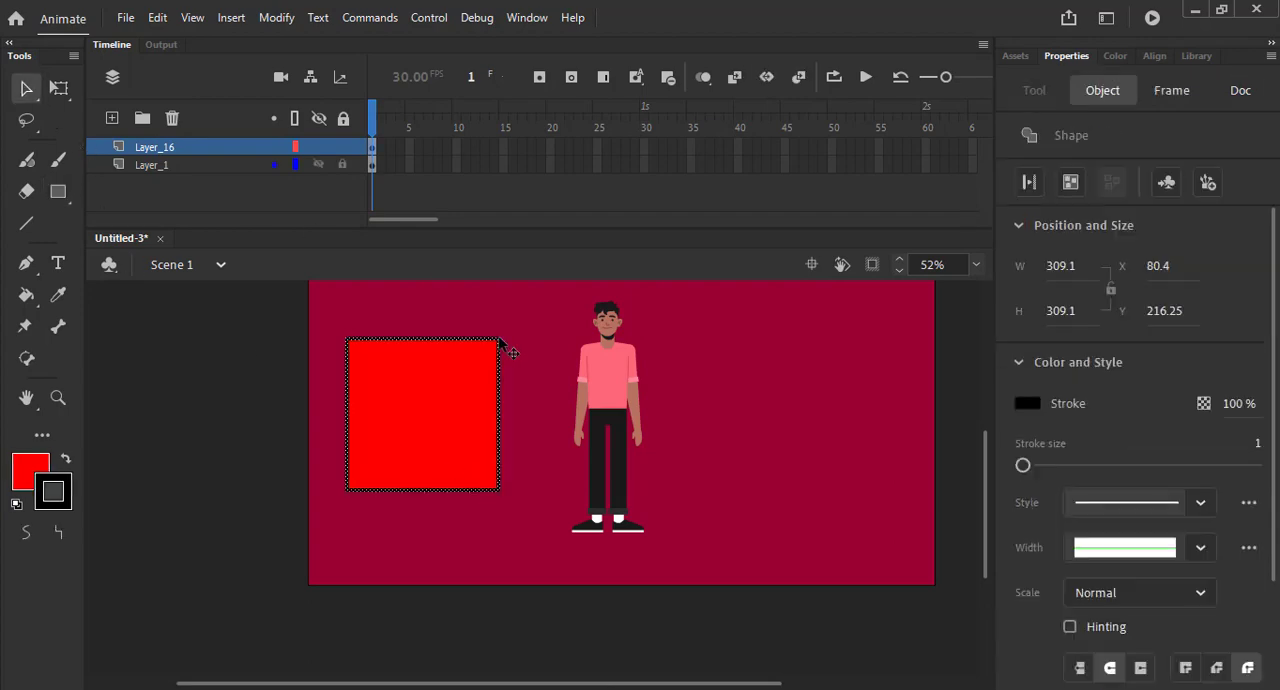
pyautogui.click(502, 345)
# - Convert the red square's fill to a graphic symbol named Symbol 1
pyautogui.click(432, 401)
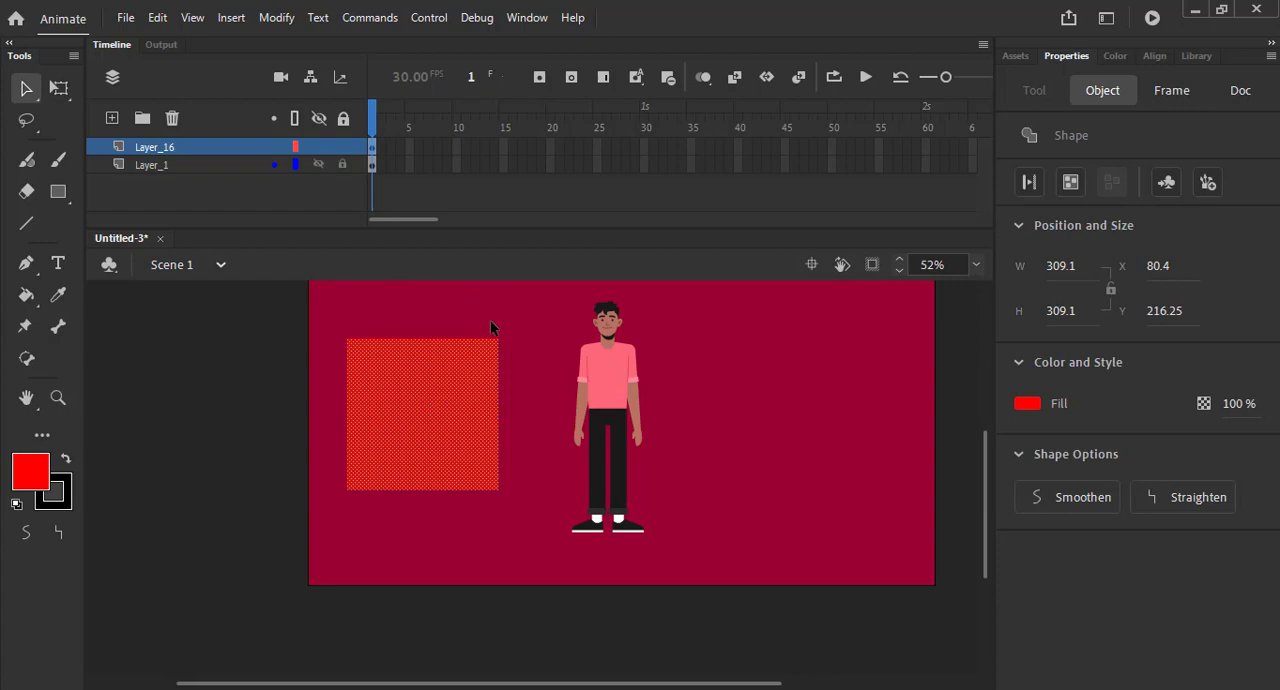
pyautogui.click(491, 327)
pyautogui.click(456, 388)
pyautogui.press('F8')
pyautogui.press('Return')
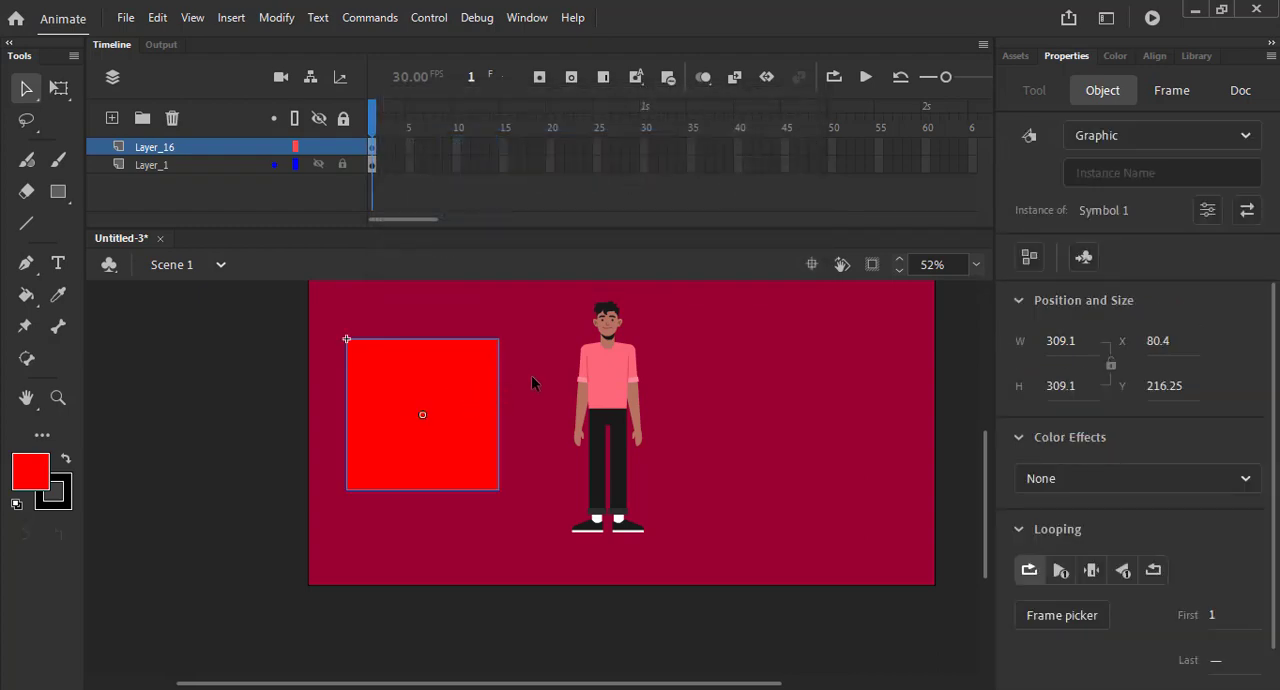
# - Select all of the character's body parts on Layer_1 and cut them from the main scene
pyautogui.click(589, 378)
pyautogui.moveTo(555, 314); pyautogui.dragTo(754, 594)
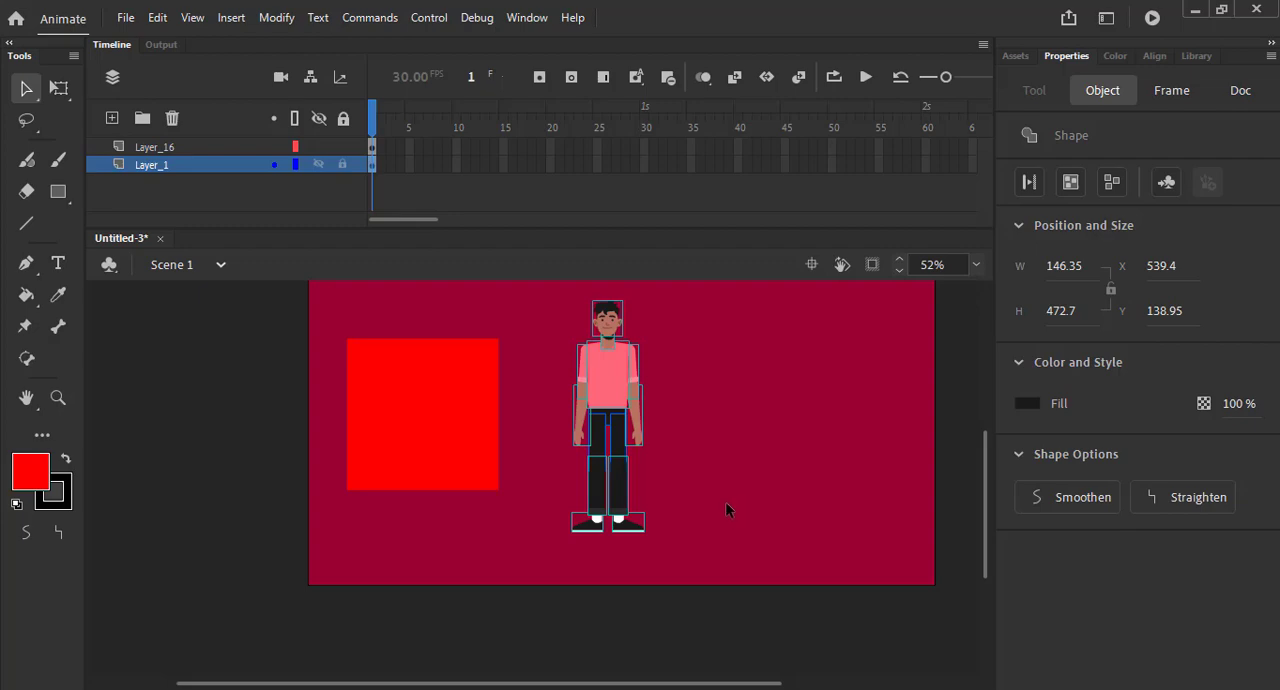
pyautogui.press('Delete')
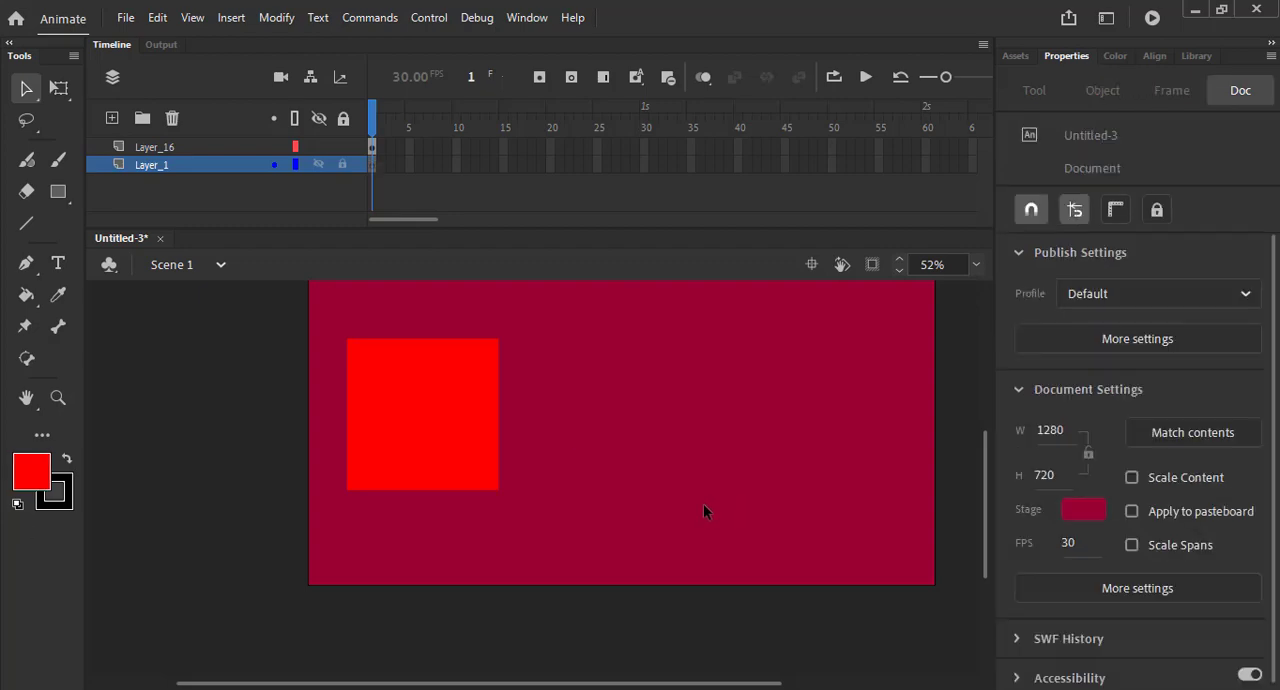
# - Open the red square's symbol for editing and delete the square inside it
pyautogui.click(450, 440)
pyautogui.doubleClick(470, 368)
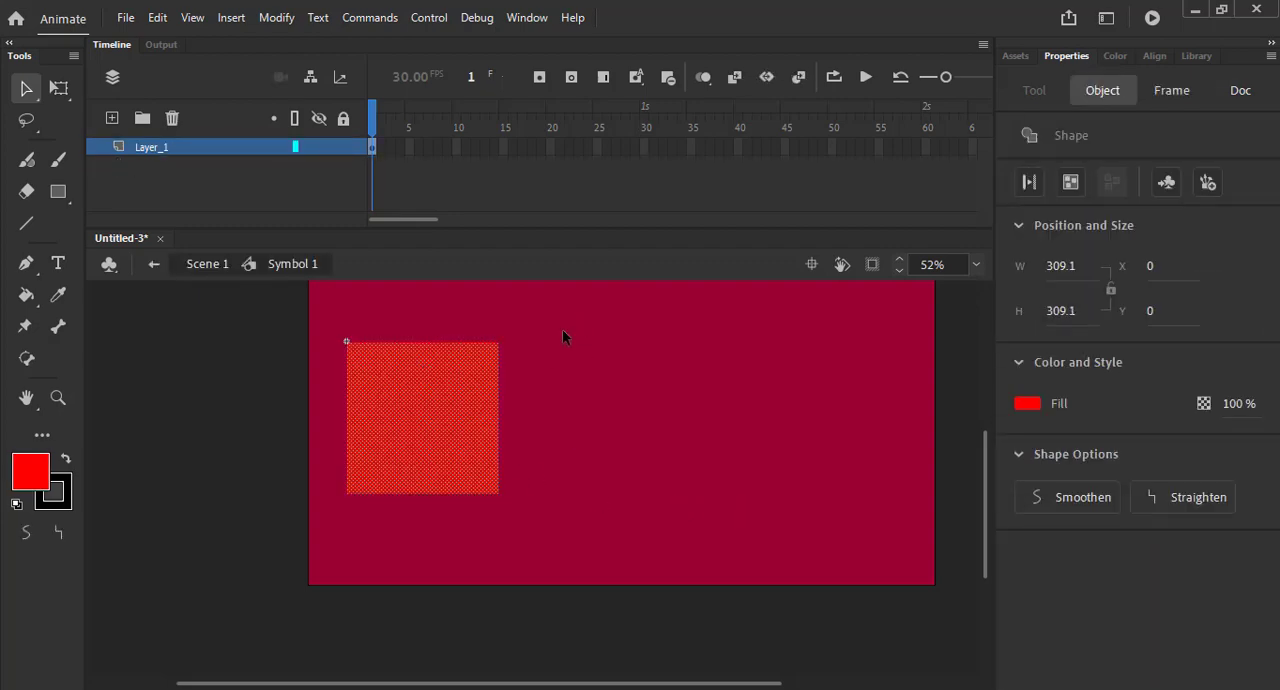
pyautogui.moveTo(584, 320); pyautogui.dragTo(323, 538)
pyautogui.press('Delete')
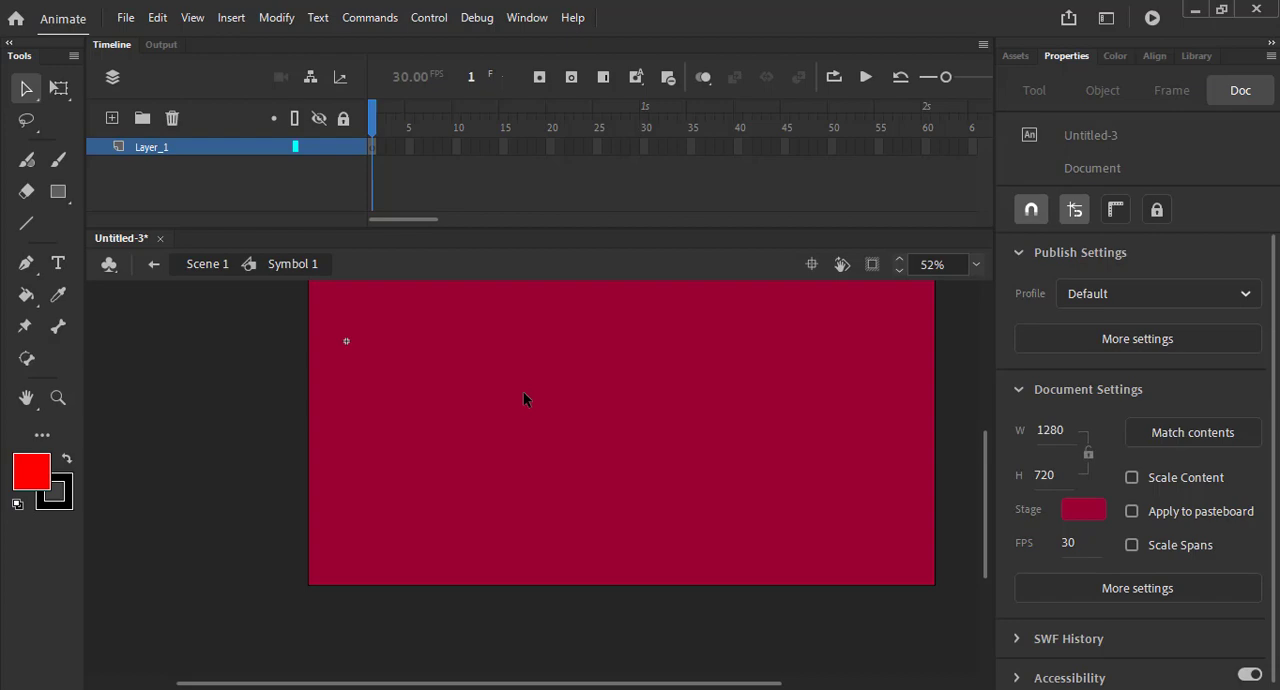
# - Paste the character inside Symbol 1 and move it up onto the stage at about X 478, Y -112
pyautogui.hotkey('ctrl', 'v')
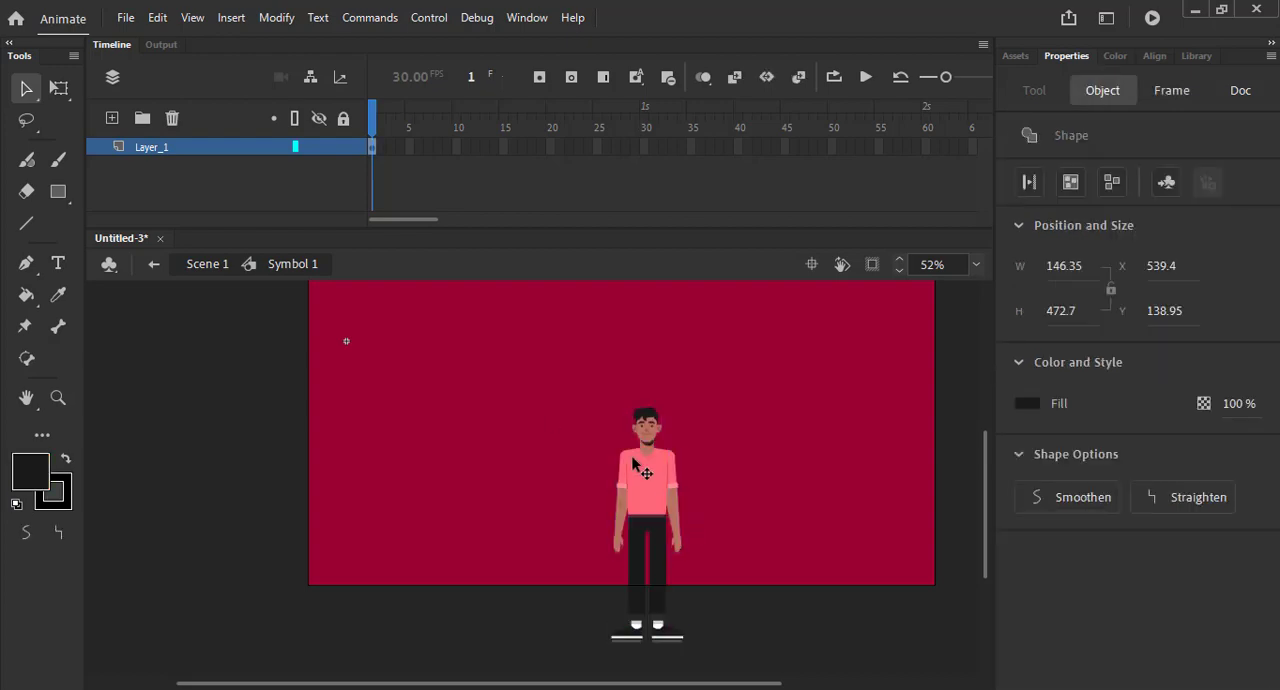
pyautogui.moveTo(645, 466); pyautogui.dragTo(615, 385)
pyautogui.scroll(2, 630, 460)
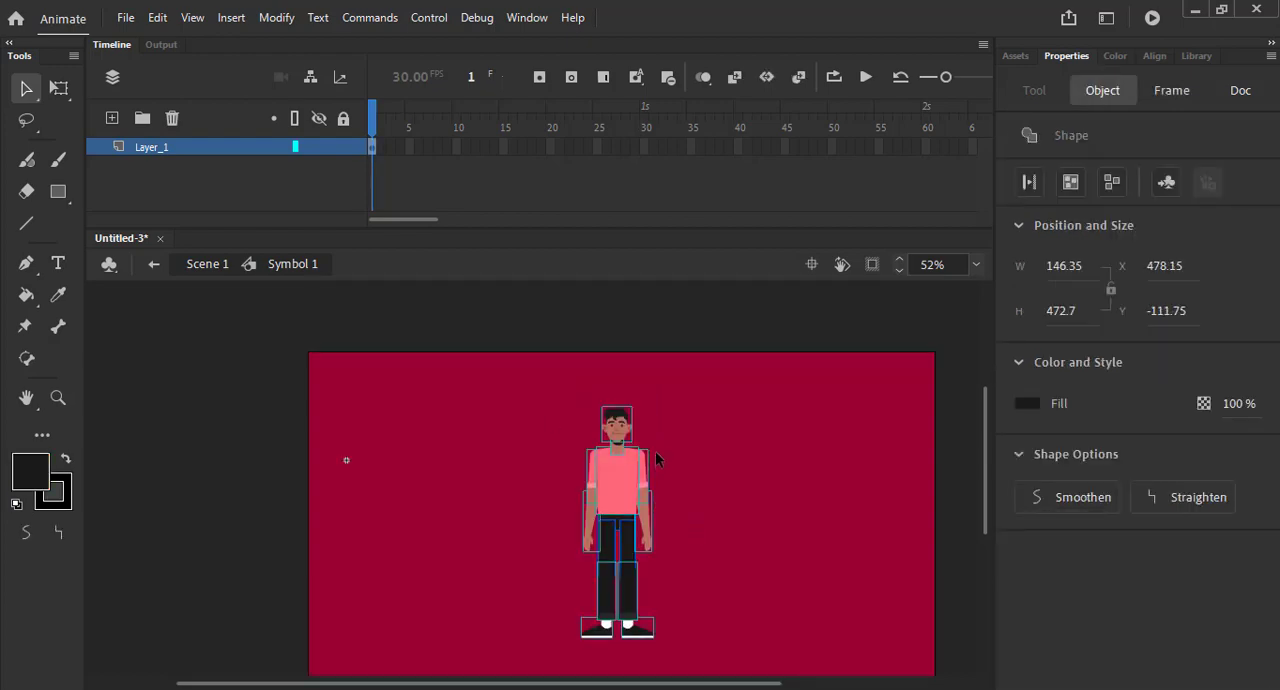
# - Distribute the pasted body parts to separate layers inside Symbol 1 and return to Scene 1
pyautogui.rightClick(617, 490)
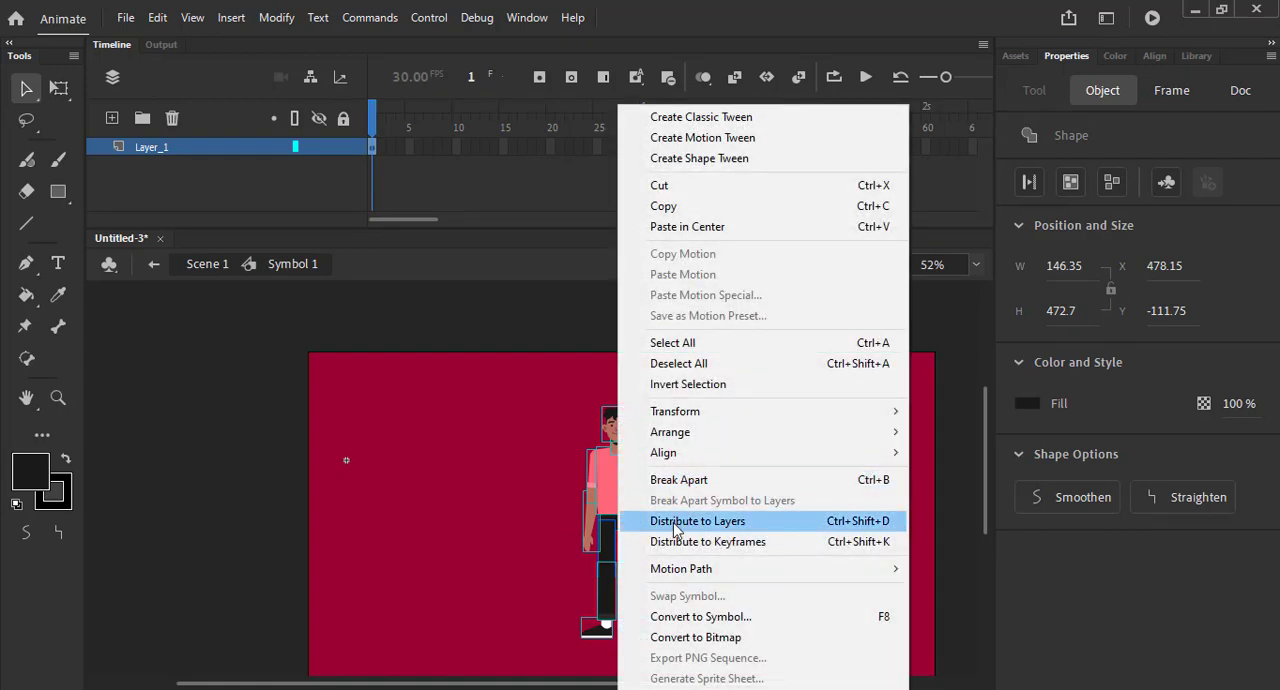
pyautogui.click(682, 521)
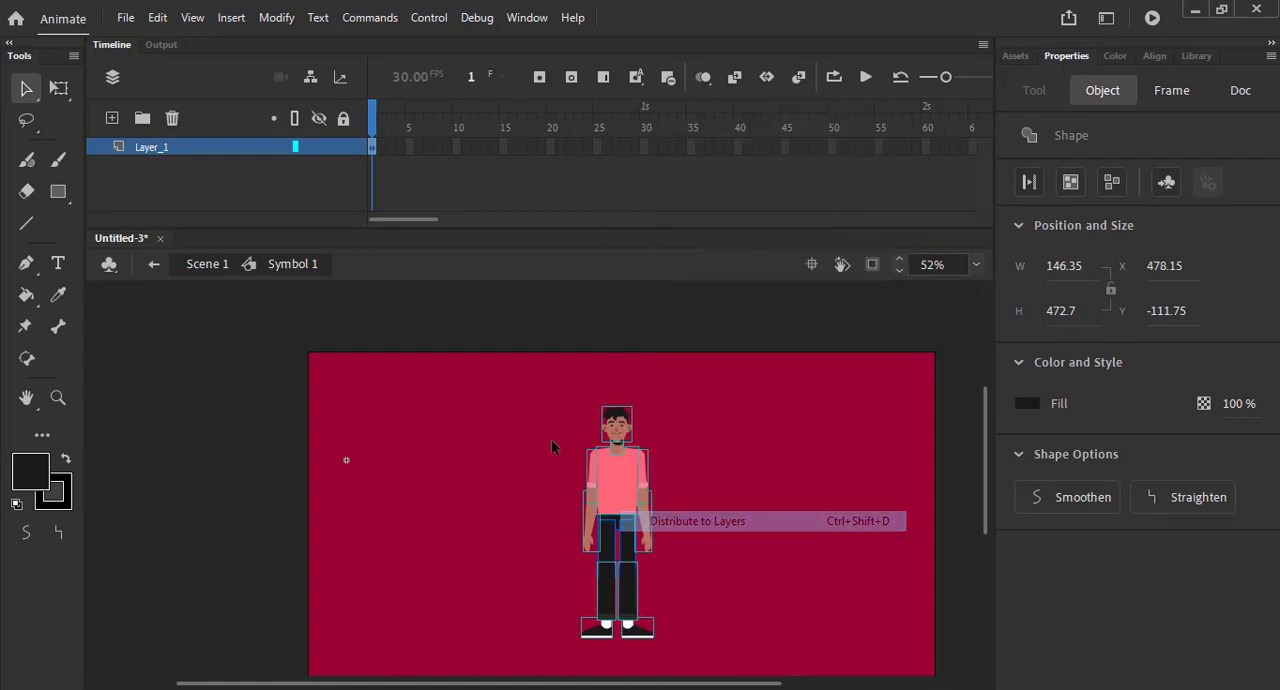
pyautogui.click(448, 518)
pyautogui.doubleClick(402, 434)
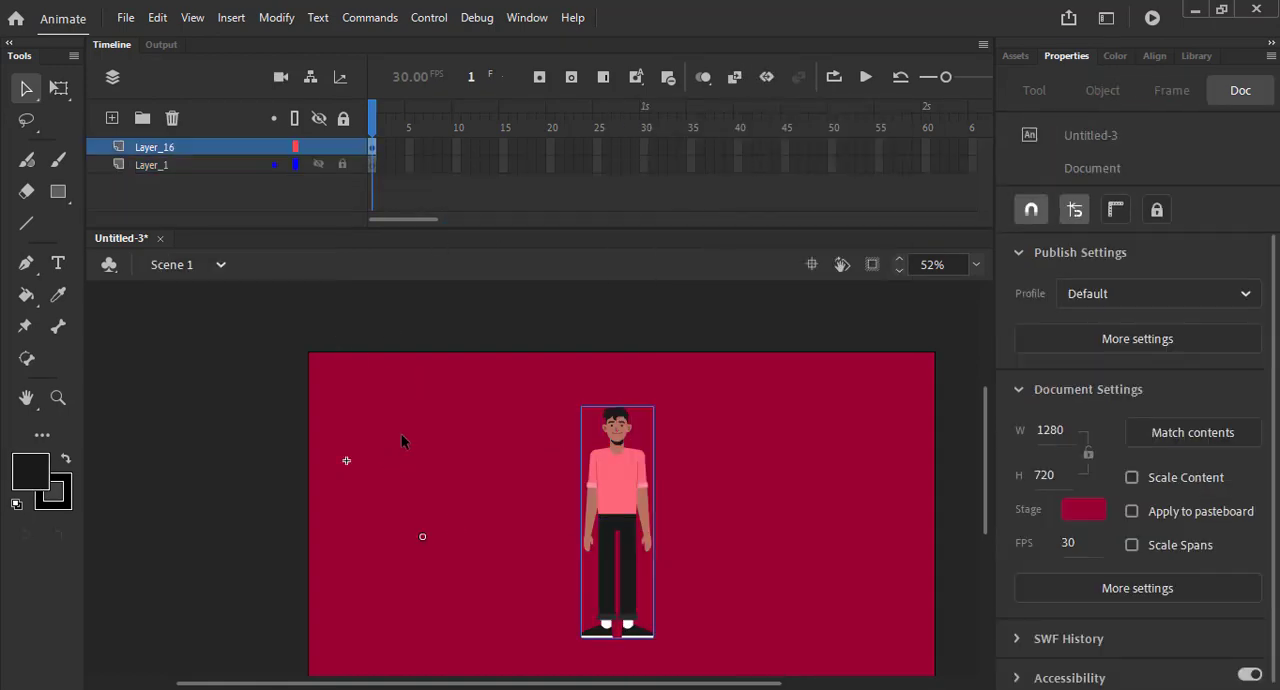
# - Delete Layer_1 from the main scene and rename Layer_16 as Character
pyautogui.click(402, 434)
pyautogui.click(188, 165)
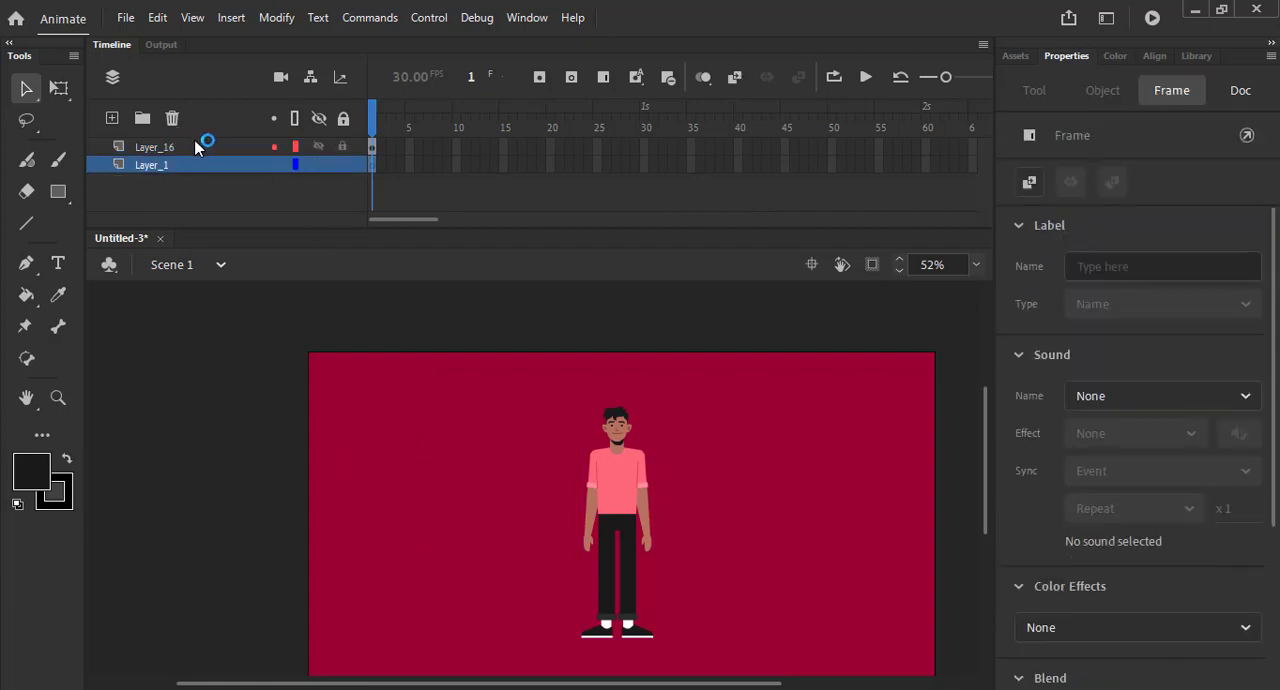
pyautogui.click(172, 118)
pyautogui.doubleClick(164, 148)
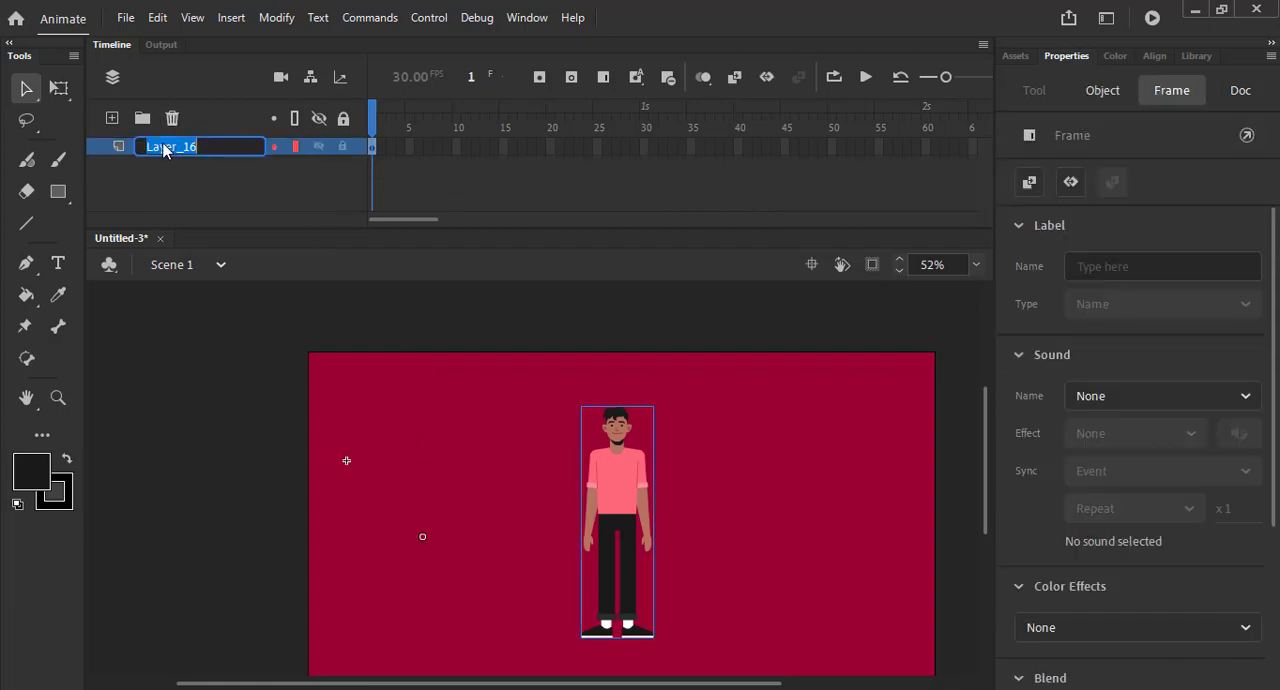
pyautogui.write('Character')
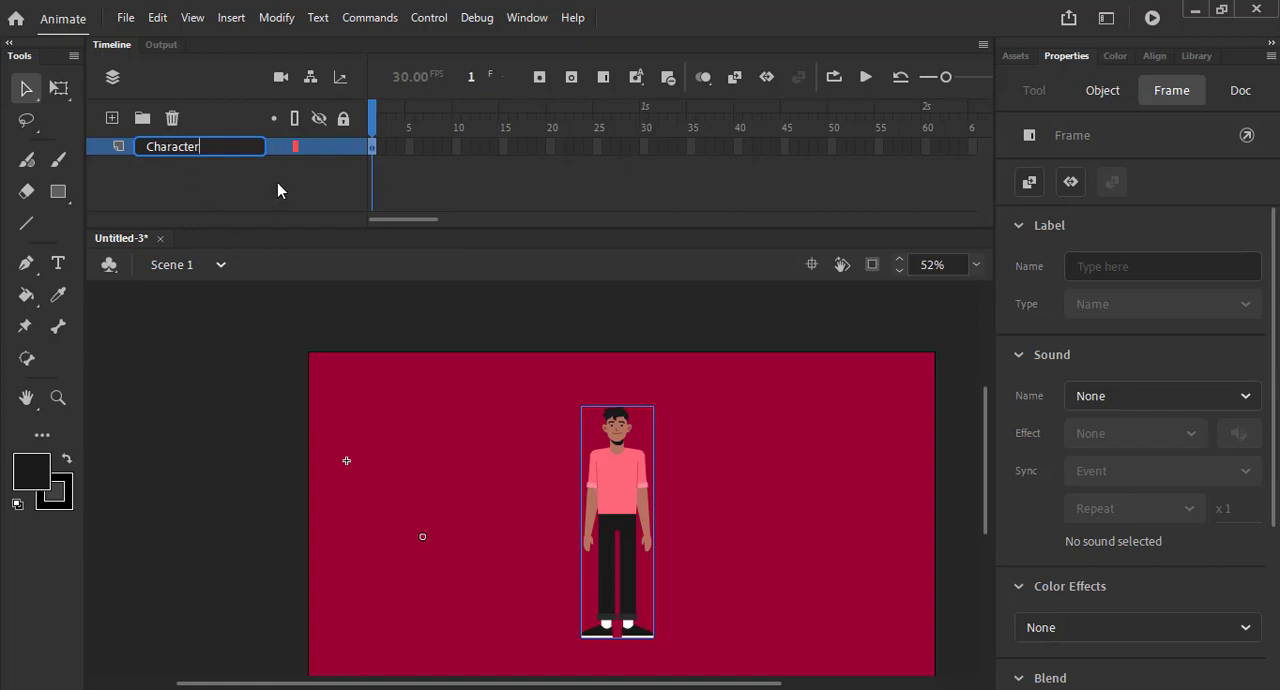
pyautogui.click(459, 396)
# - Move the character instance's transformation point to the centre of its body and open Symbol 1 for editing
pyautogui.scroll(-3, 556, 385)
pyautogui.click(614, 375)
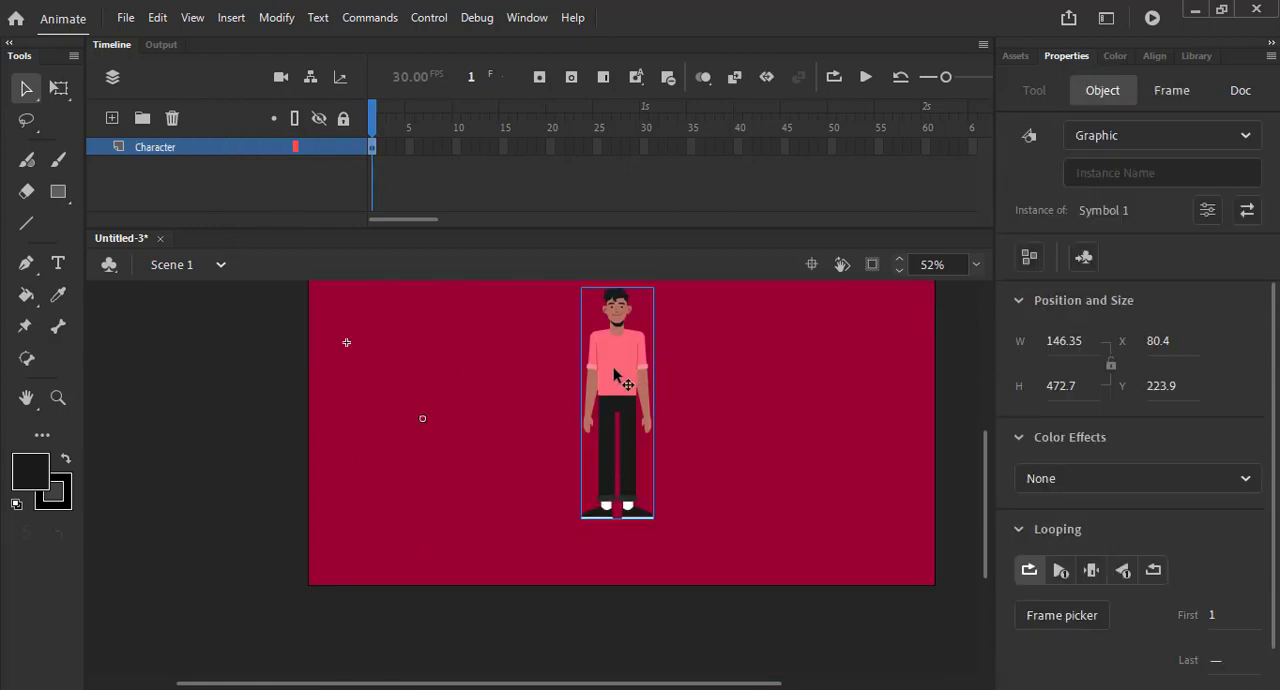
pyautogui.doubleClick(616, 378)
pyautogui.click(688, 396)
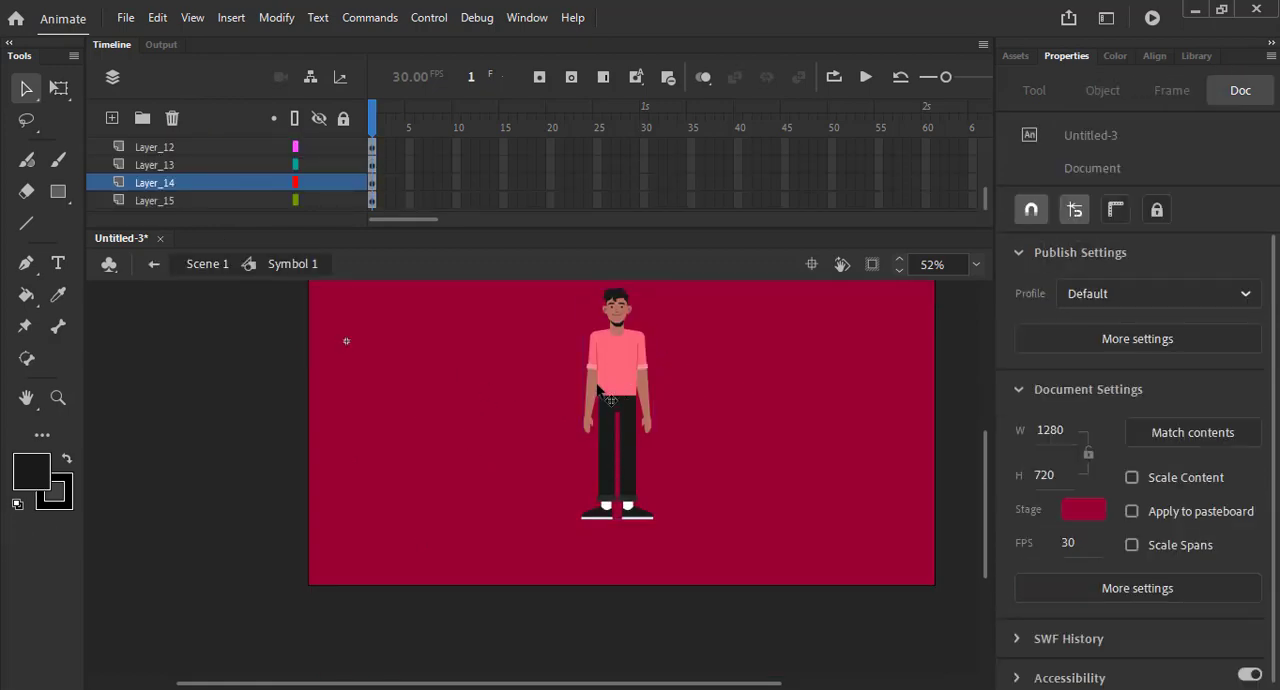
pyautogui.doubleClick(739, 374)
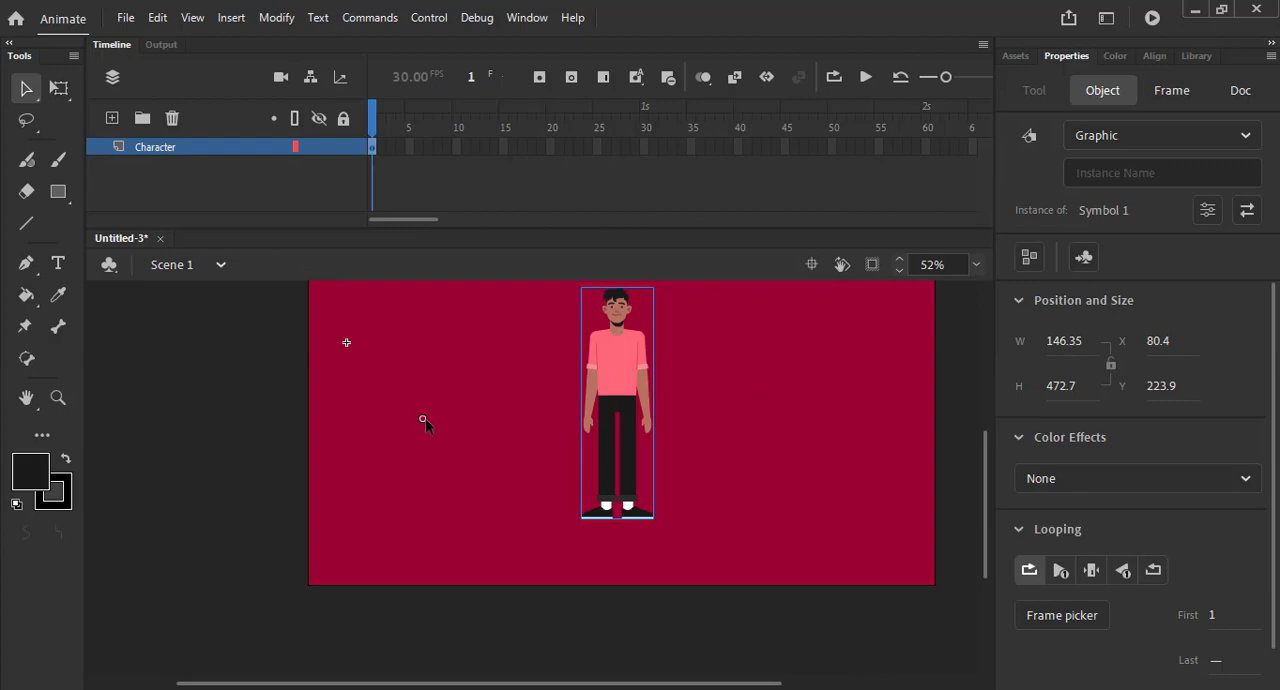
pyautogui.press('q')
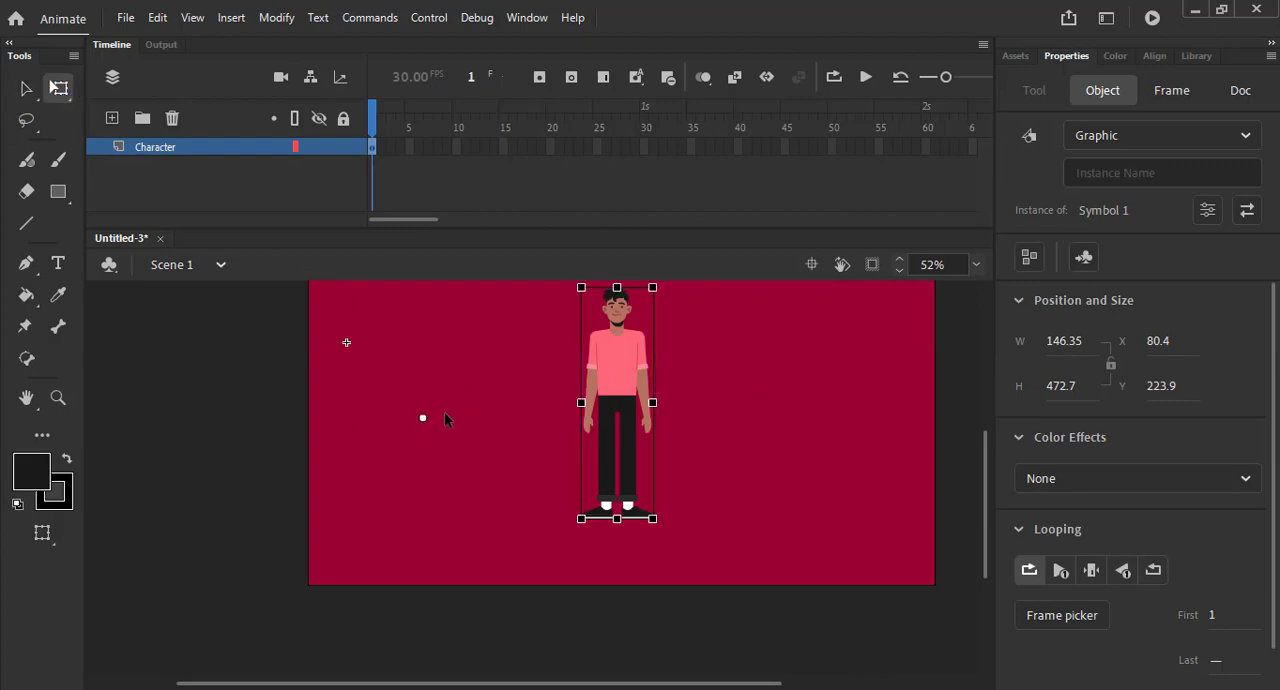
pyautogui.moveTo(627, 414); pyautogui.dragTo(620, 406)
pyautogui.doubleClick(593, 378)
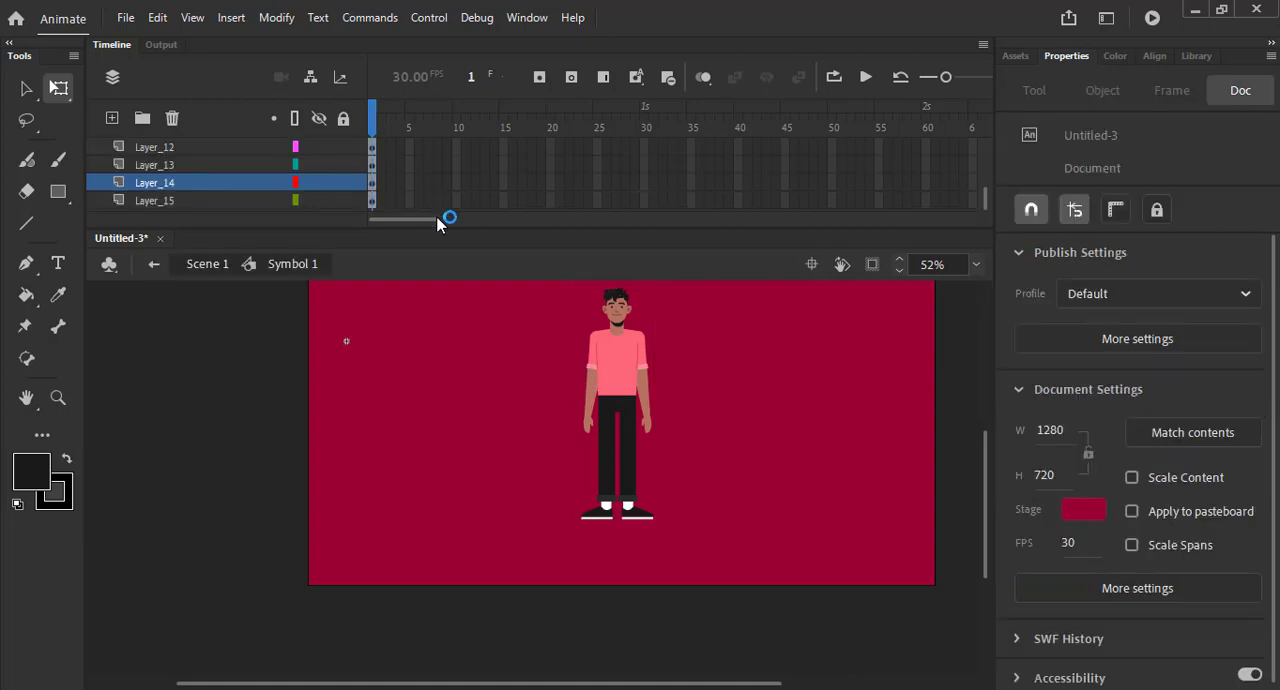
# - Try to insert keyframes at frames 50 and 15 across all layers of Symbol 1
pyautogui.moveTo(433, 227); pyautogui.dragTo(437, 420)
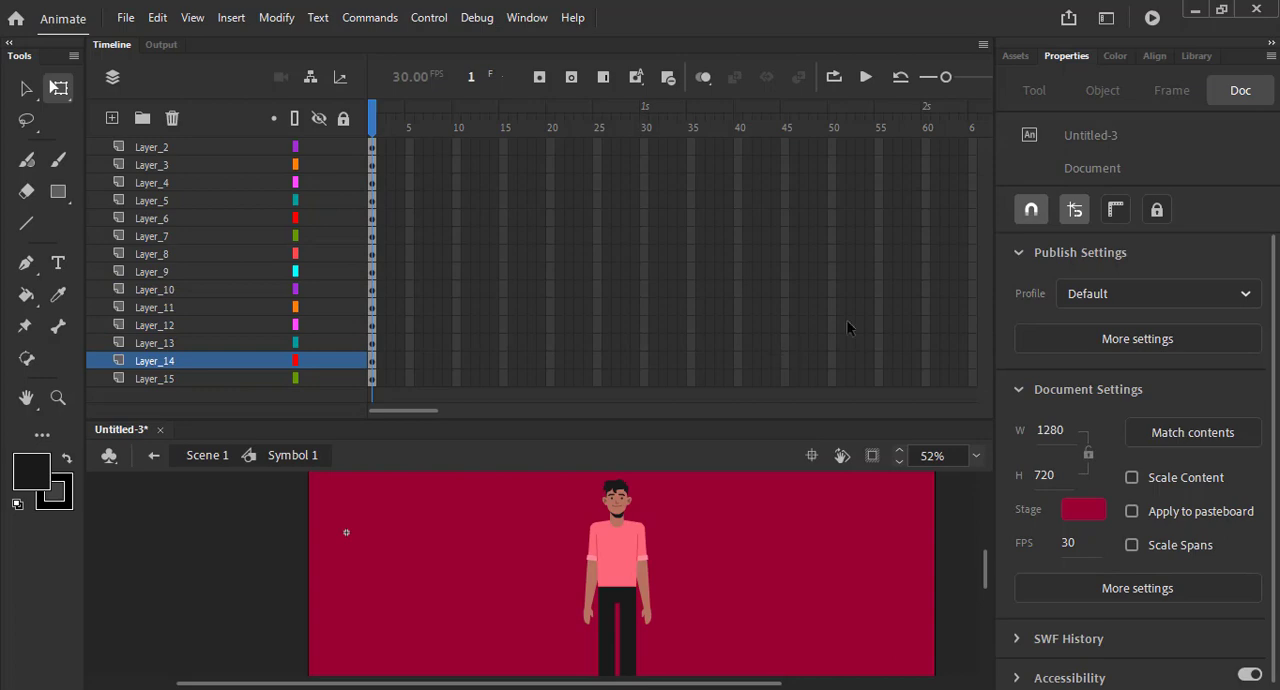
pyautogui.moveTo(835, 145); pyautogui.dragTo(830, 310)
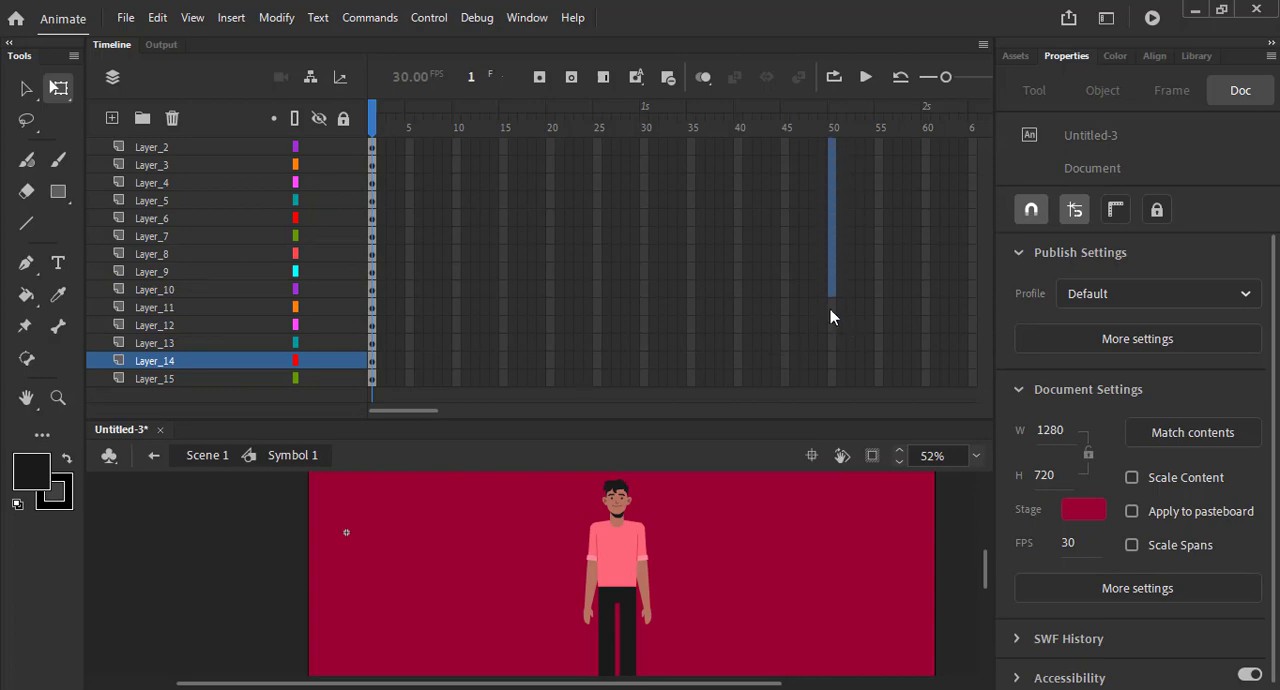
pyautogui.moveTo(830, 428); pyautogui.dragTo(830, 378)
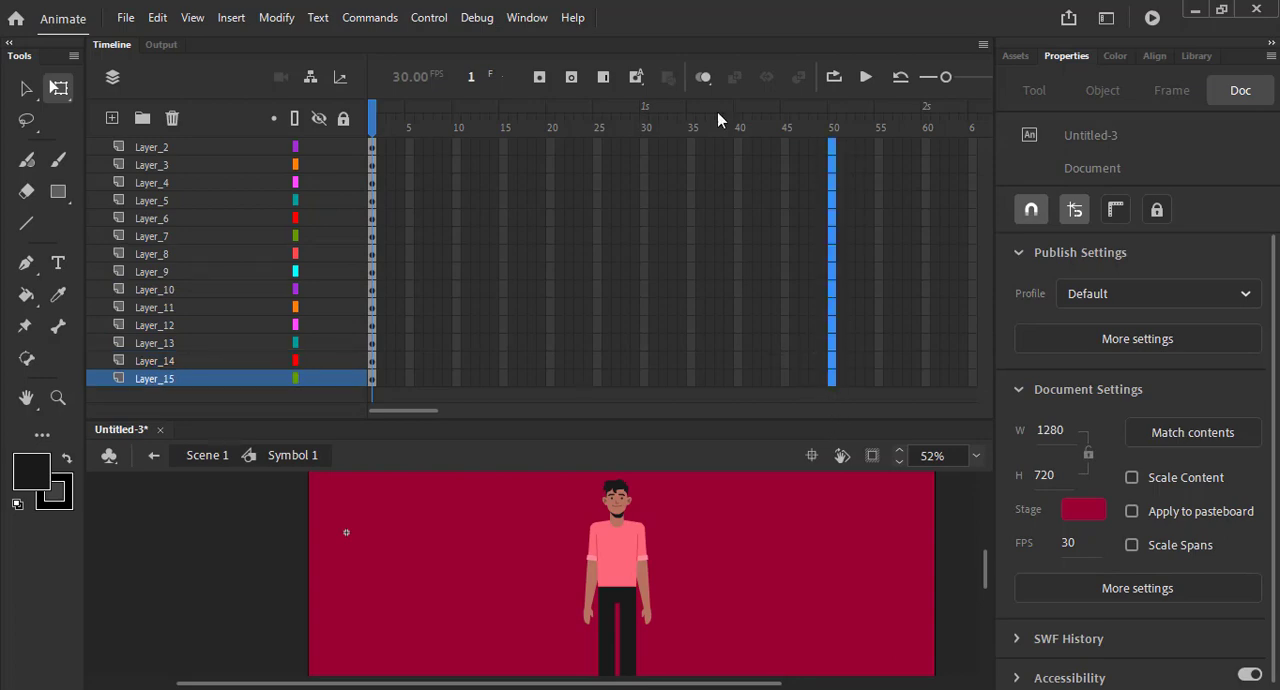
pyautogui.click(541, 79)
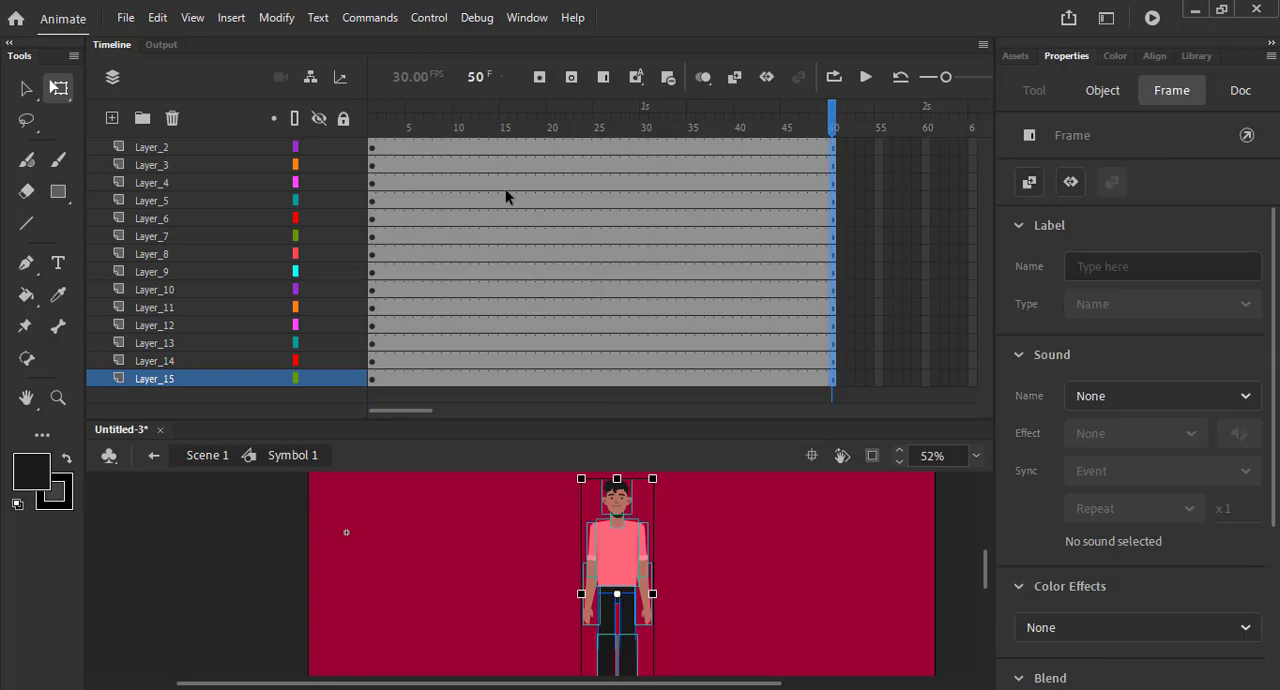
pyautogui.moveTo(508, 154); pyautogui.dragTo(511, 403)
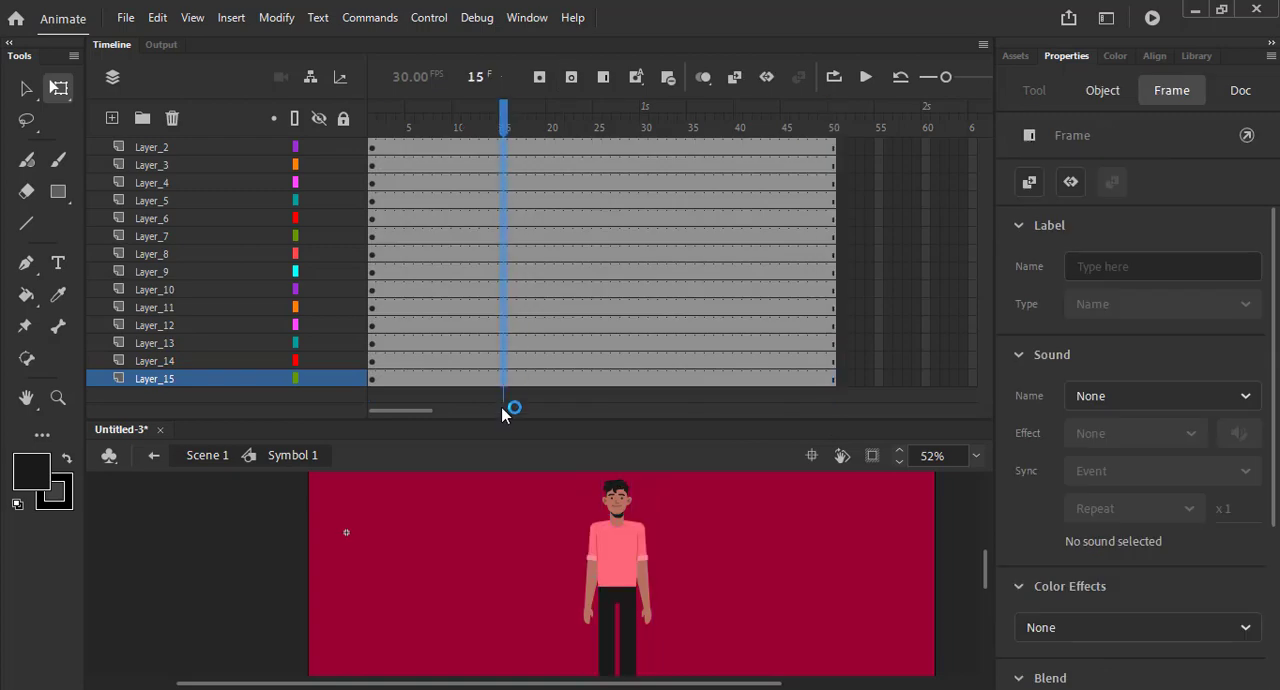
pyautogui.click(540, 80)
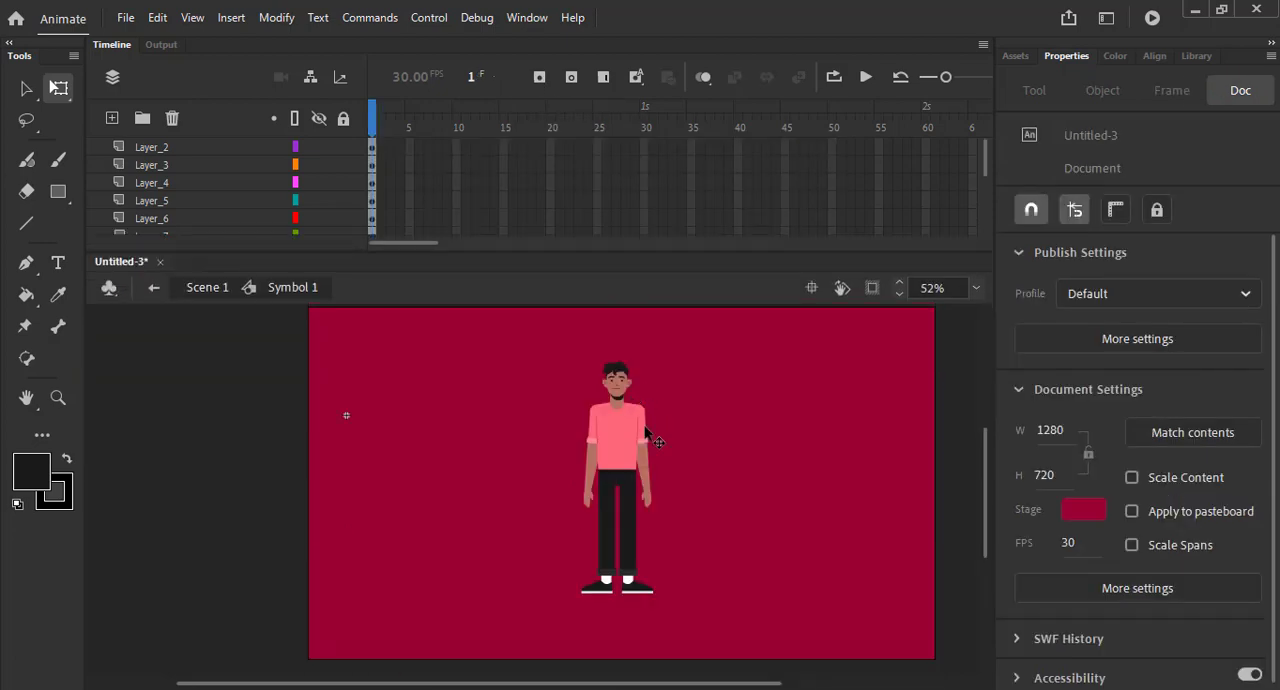
pyautogui.click(630, 440)
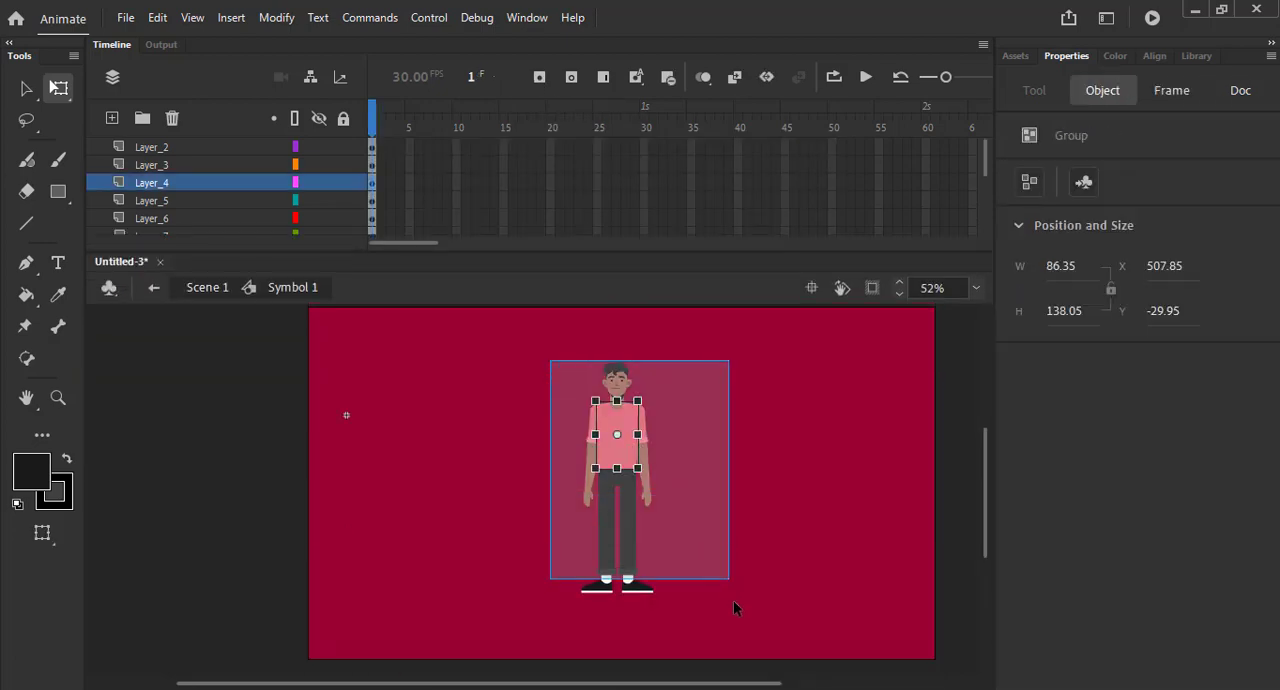
pyautogui.moveTo(733, 608); pyautogui.dragTo(731, 600)
pyautogui.click(712, 432)
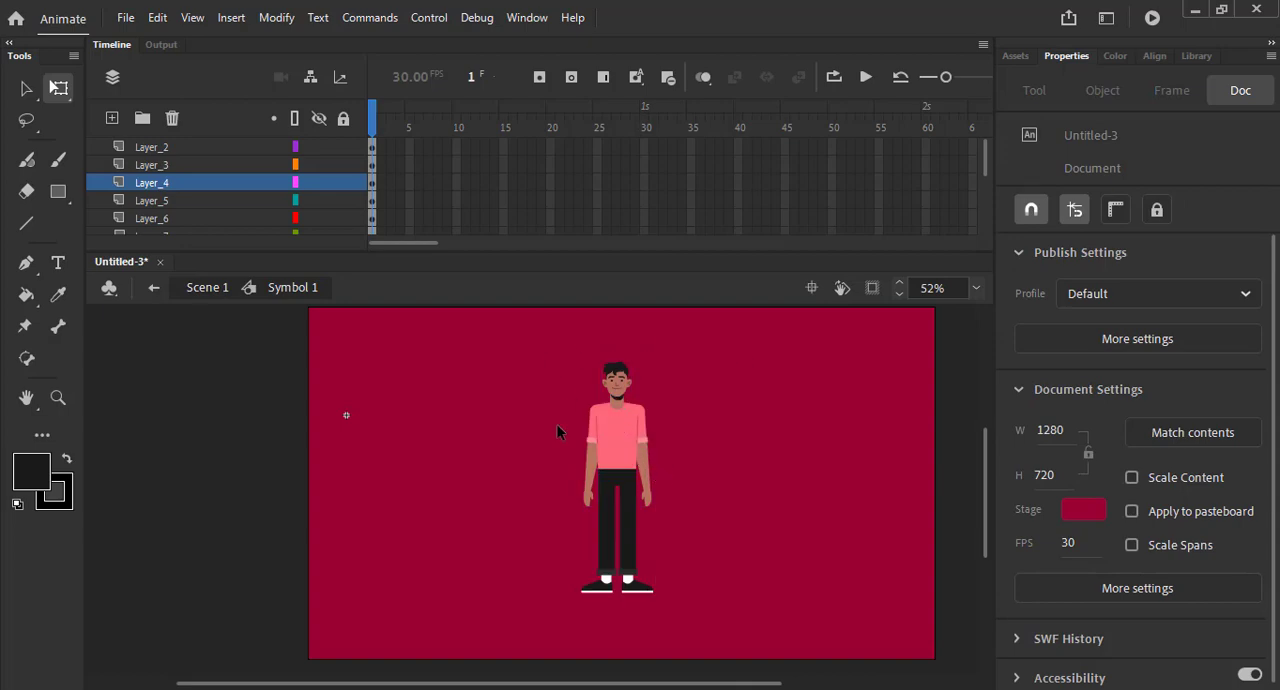
# - Convert the head on Layer_2, the neck on Layer_3 and the torso on Layer_4 into separate graphic symbols
pyautogui.click(220, 148)
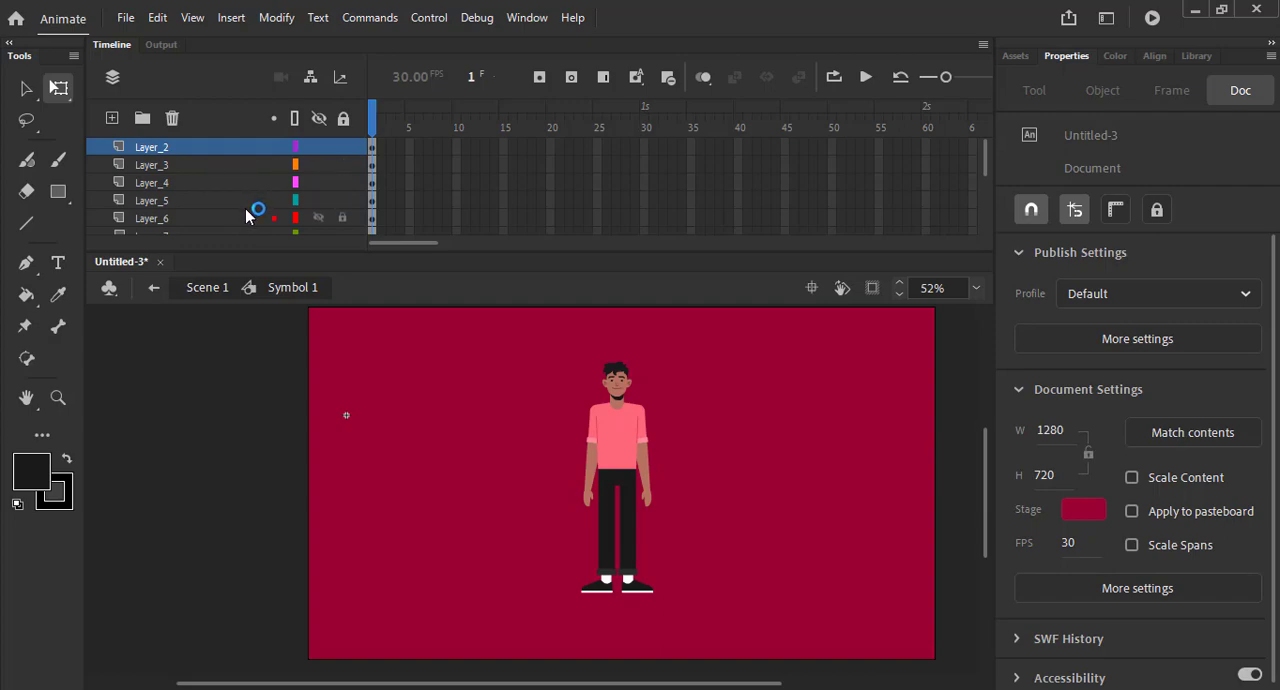
pyautogui.click(170, 146)
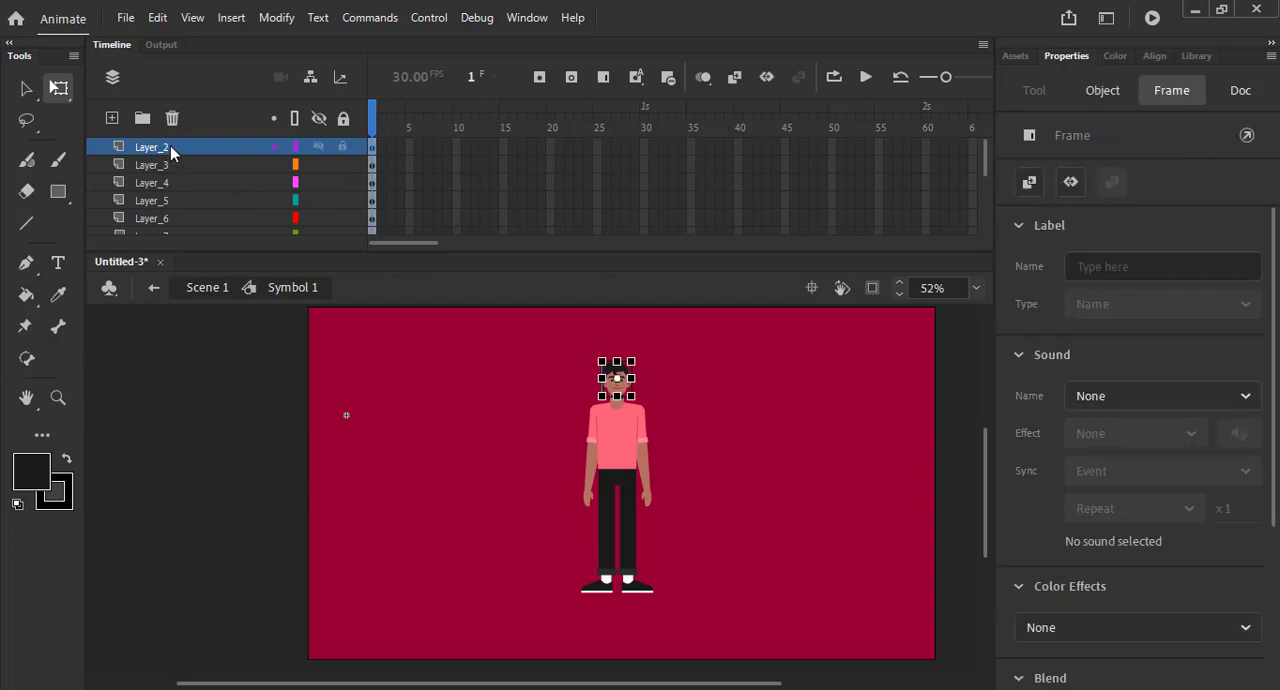
pyautogui.press('F8')
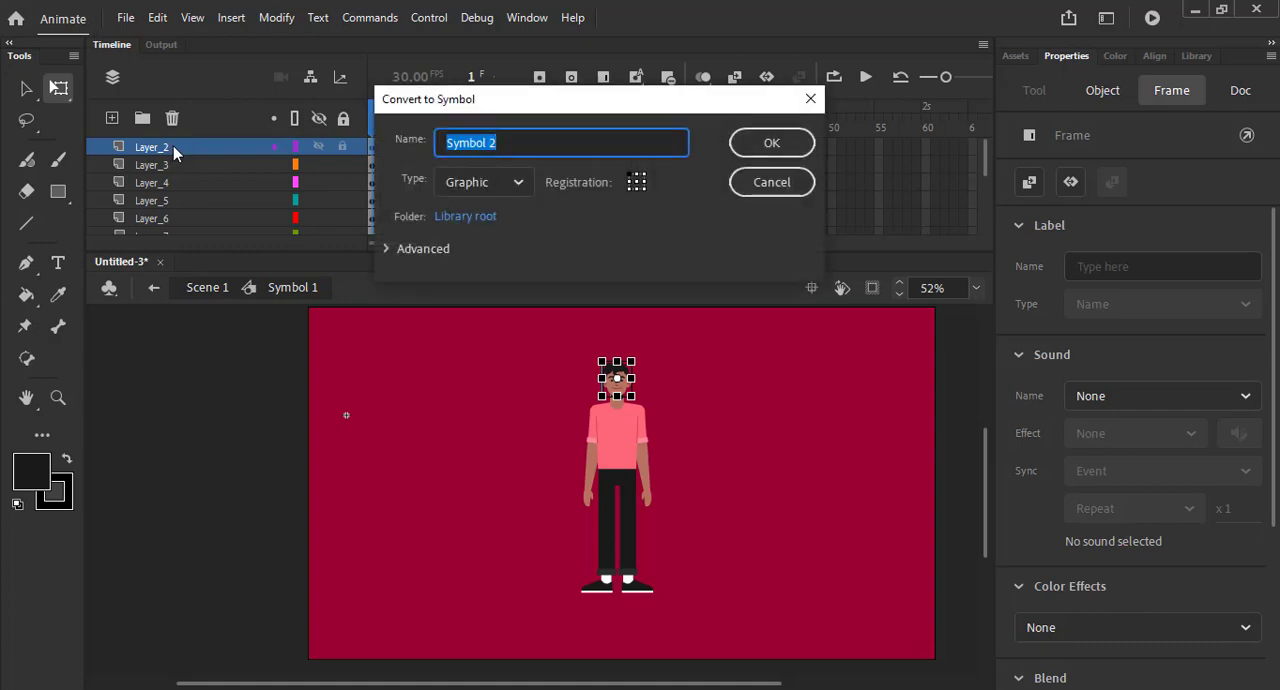
pyautogui.press('Return')
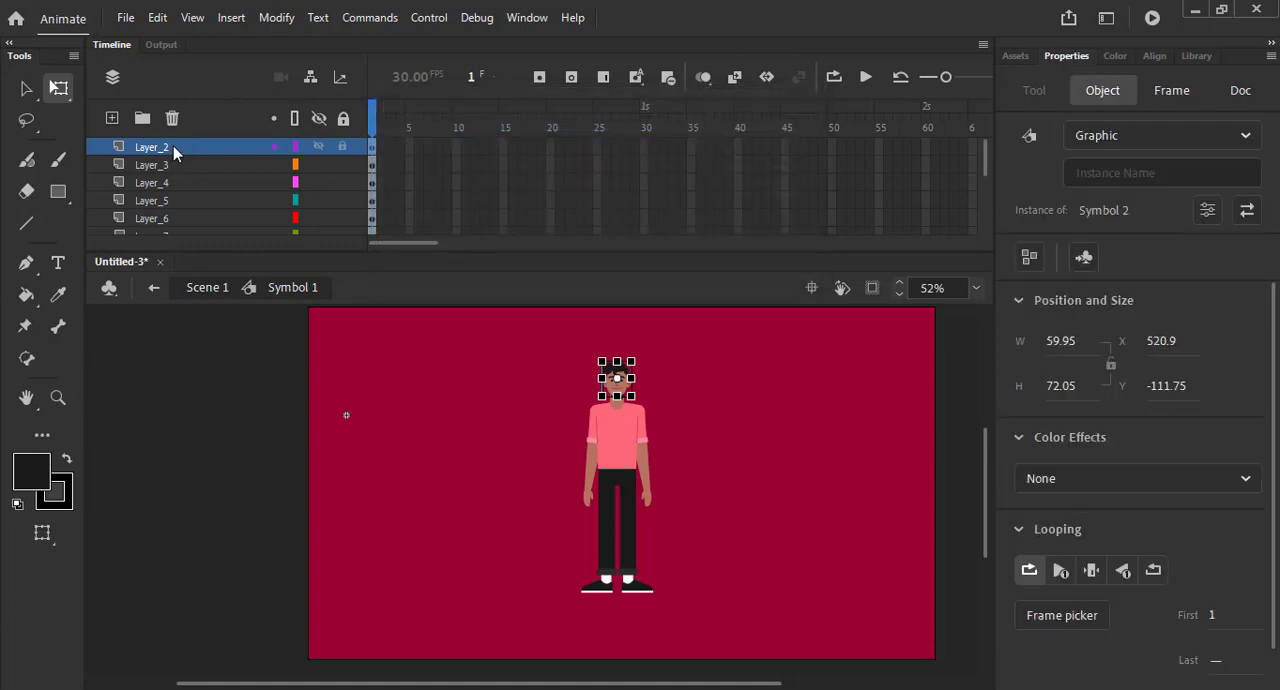
pyautogui.click(162, 165)
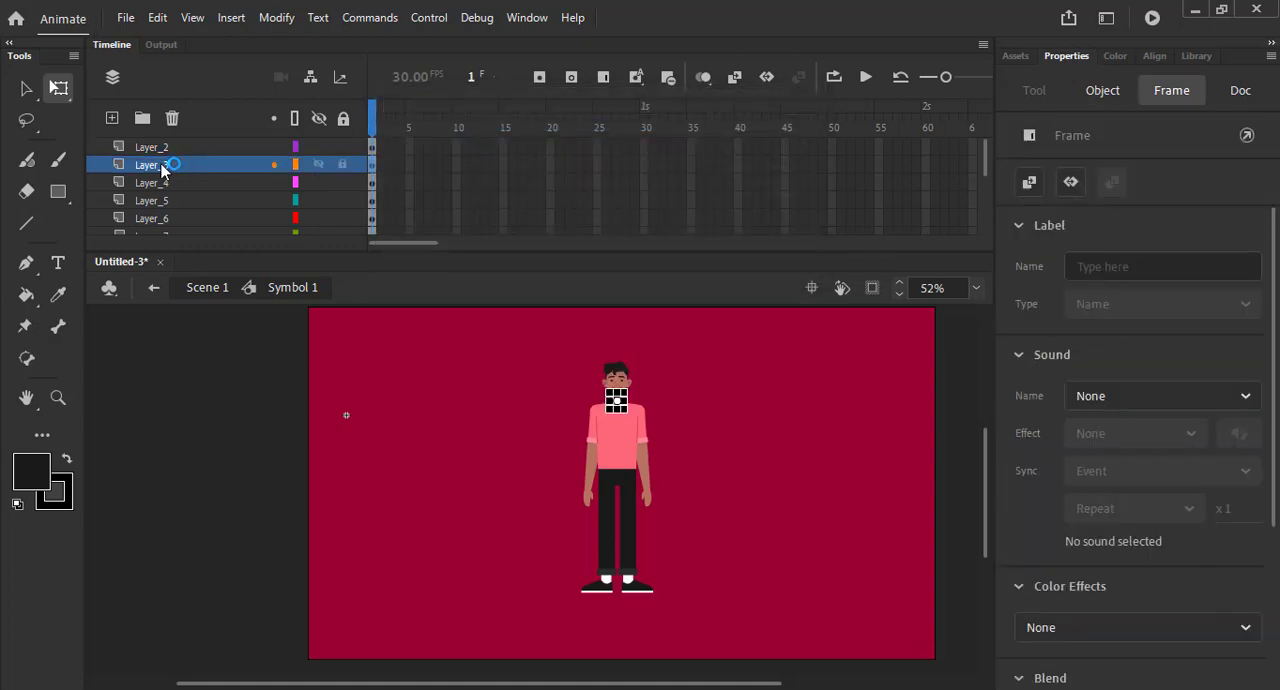
pyautogui.press('F8')
pyautogui.press('Return')
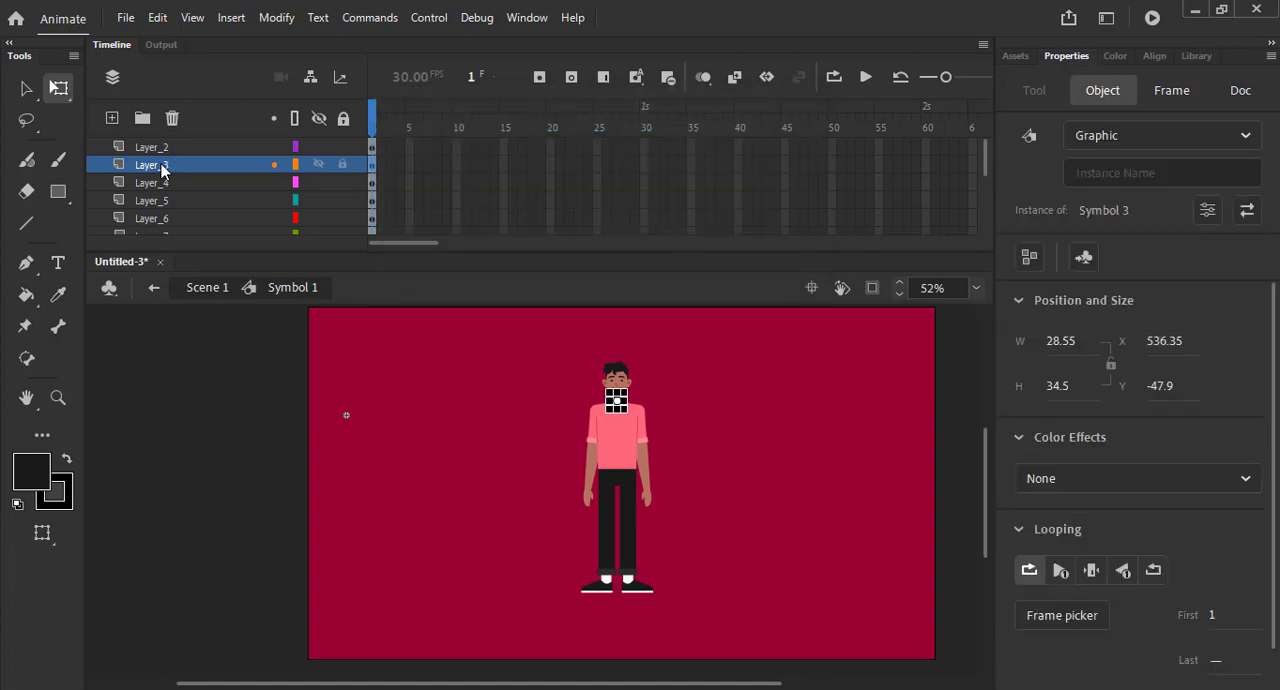
pyautogui.click(163, 184)
pyautogui.press('F8')
pyautogui.press('Return')
# - Convert the upper arm on Layer_5 and the forearm on Layer_6 into separate graphic symbols
pyautogui.click(165, 201)
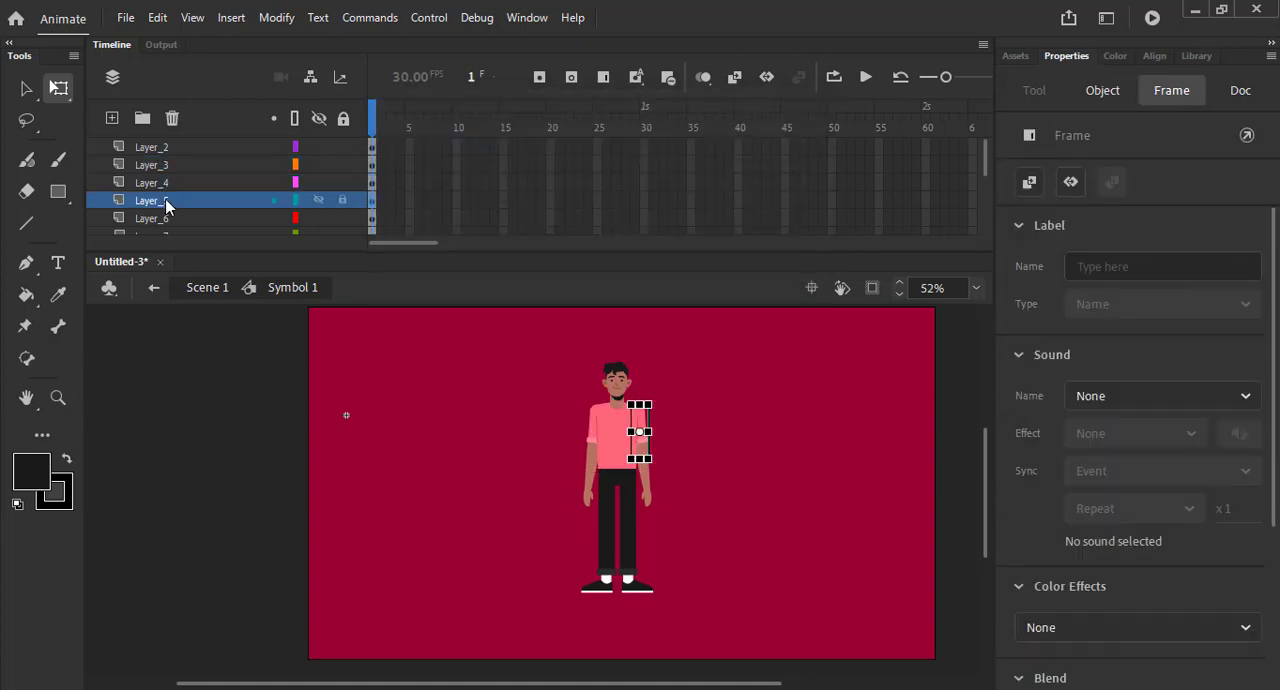
pyautogui.press('F8')
pyautogui.press('Return')
pyautogui.click(174, 212)
pyautogui.press('F8')
pyautogui.press('Return')
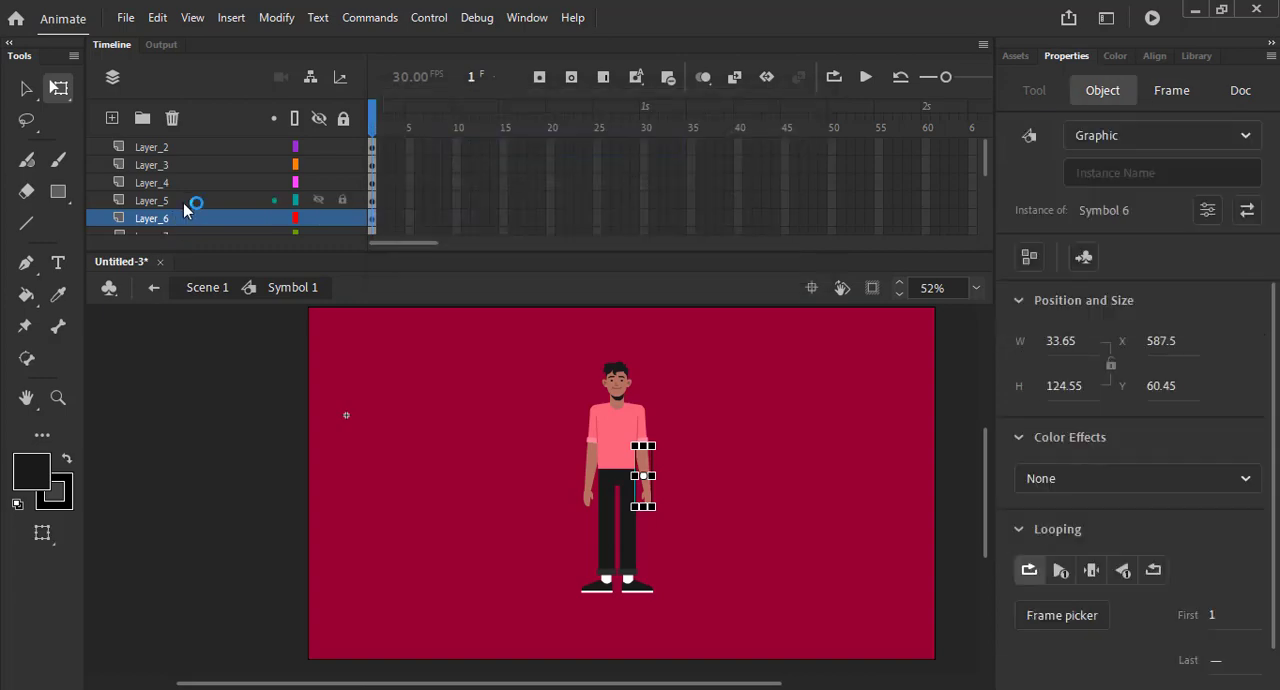
# - Convert the other arm's parts, the upper arm on Layer_7 and the forearm on Layer_8, into separate graphic symbols
pyautogui.scroll(-1, 183, 210)
pyautogui.click(180, 203)
pyautogui.press('F8')
pyautogui.press('Return')
pyautogui.click(180, 219)
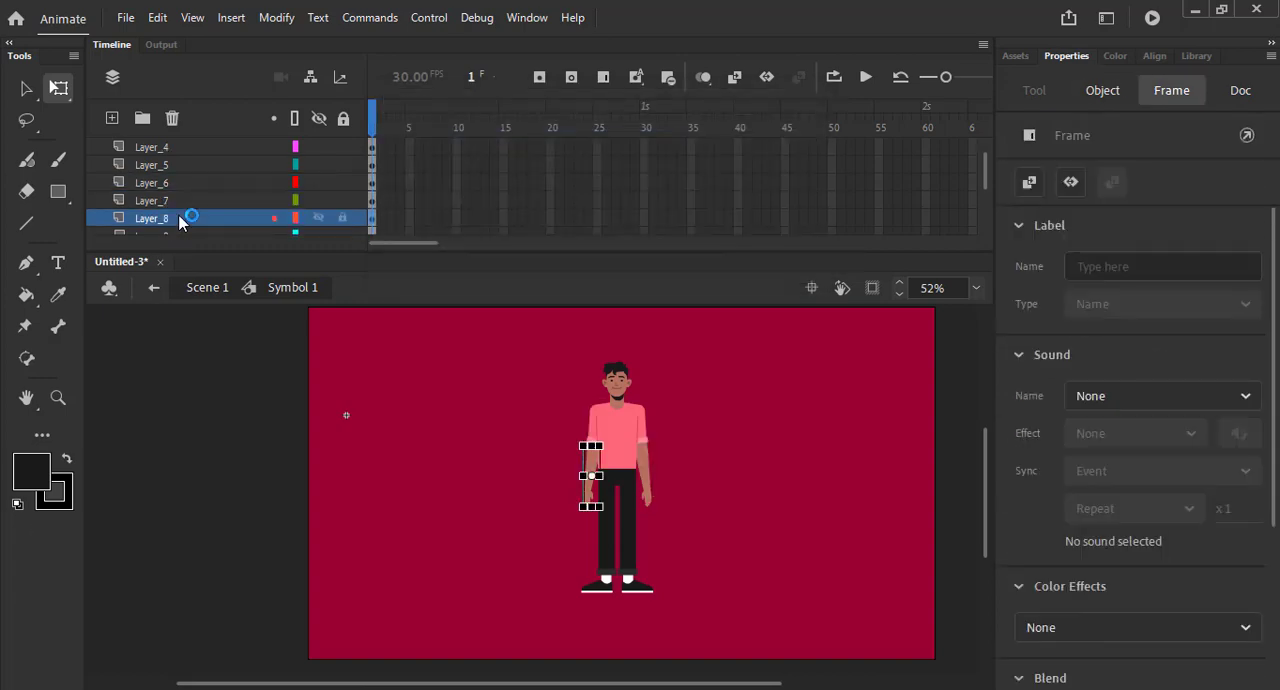
pyautogui.press('F8')
pyautogui.press('Return')
# - Convert the leg parts on Layer_9, Layer_10 and Layer_11 into separate graphic symbols
pyautogui.scroll(-1, 177, 210)
pyautogui.click(177, 203)
pyautogui.press('F8')
pyautogui.press('Return')
pyautogui.scroll(-3, 176, 200)
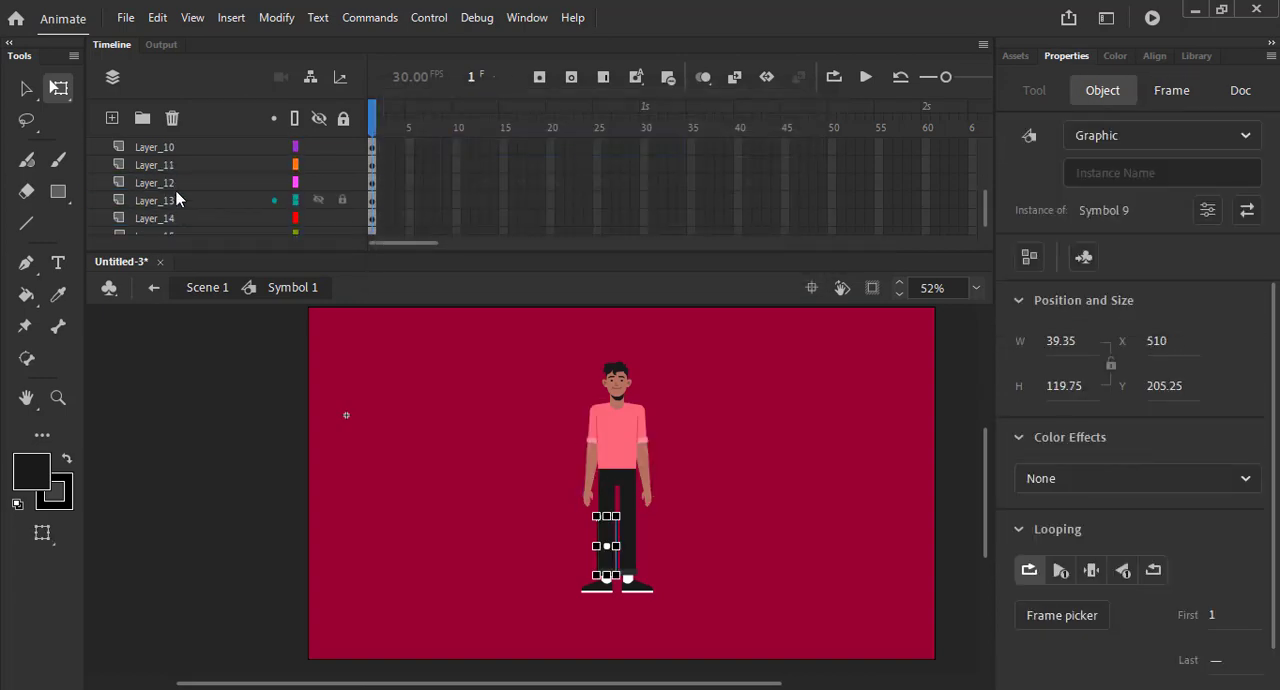
pyautogui.scroll(1, 176, 193)
pyautogui.click(173, 181)
pyautogui.click(174, 204)
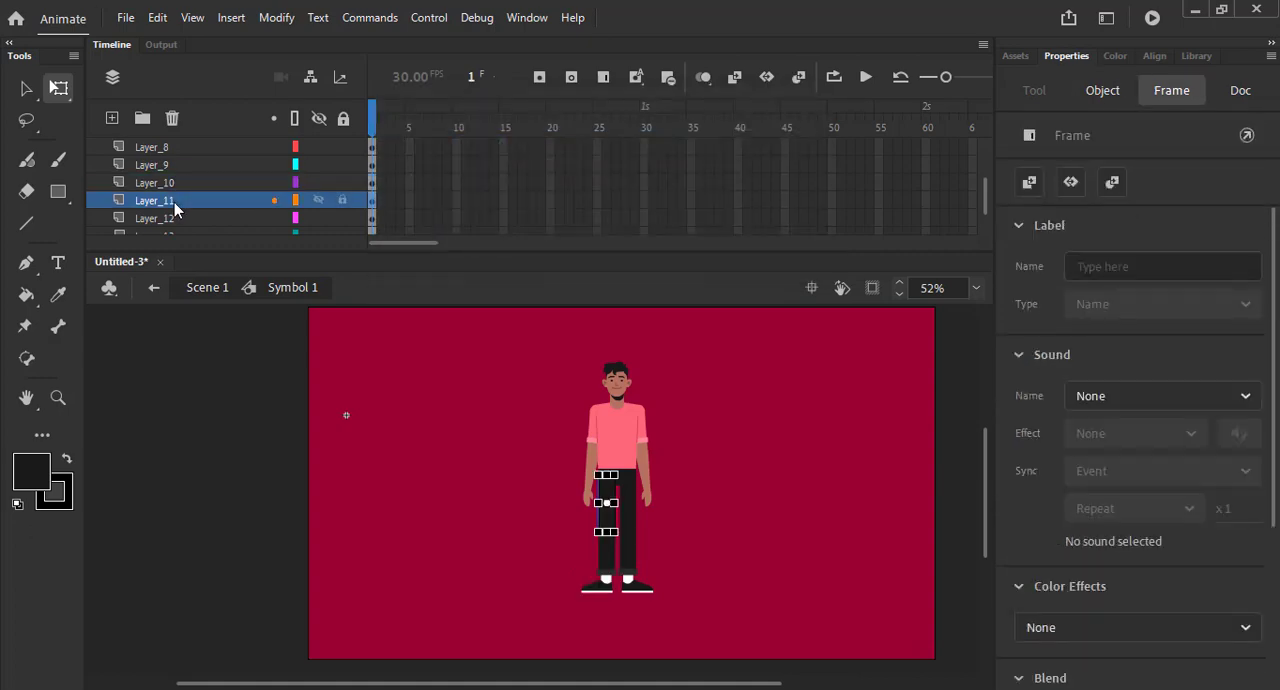
pyautogui.press('F8')
pyautogui.press('Return')
# - Convert the body part on Layer_12 and the shoe on Layer_13 into separate graphic symbols
pyautogui.scroll(-1, 176, 200)
pyautogui.click(176, 200)
pyautogui.press('F8')
pyautogui.press('Return')
pyautogui.scroll(-1, 176, 200)
pyautogui.click(176, 200)
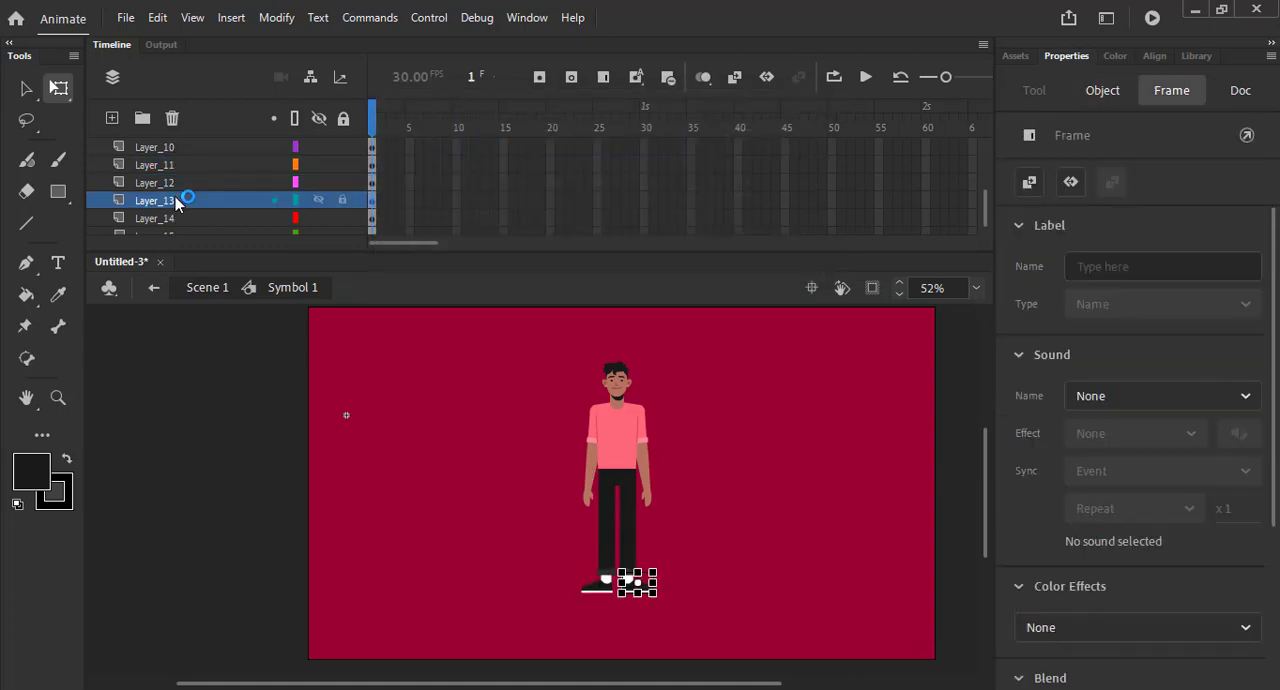
pyautogui.press('F8')
pyautogui.press('Return')
# - Convert the thigh on Layer_14 and the hips on Layer_15 into separate graphic symbols
pyautogui.scroll(-1, 176, 200)
pyautogui.click(176, 200)
pyautogui.press('F8')
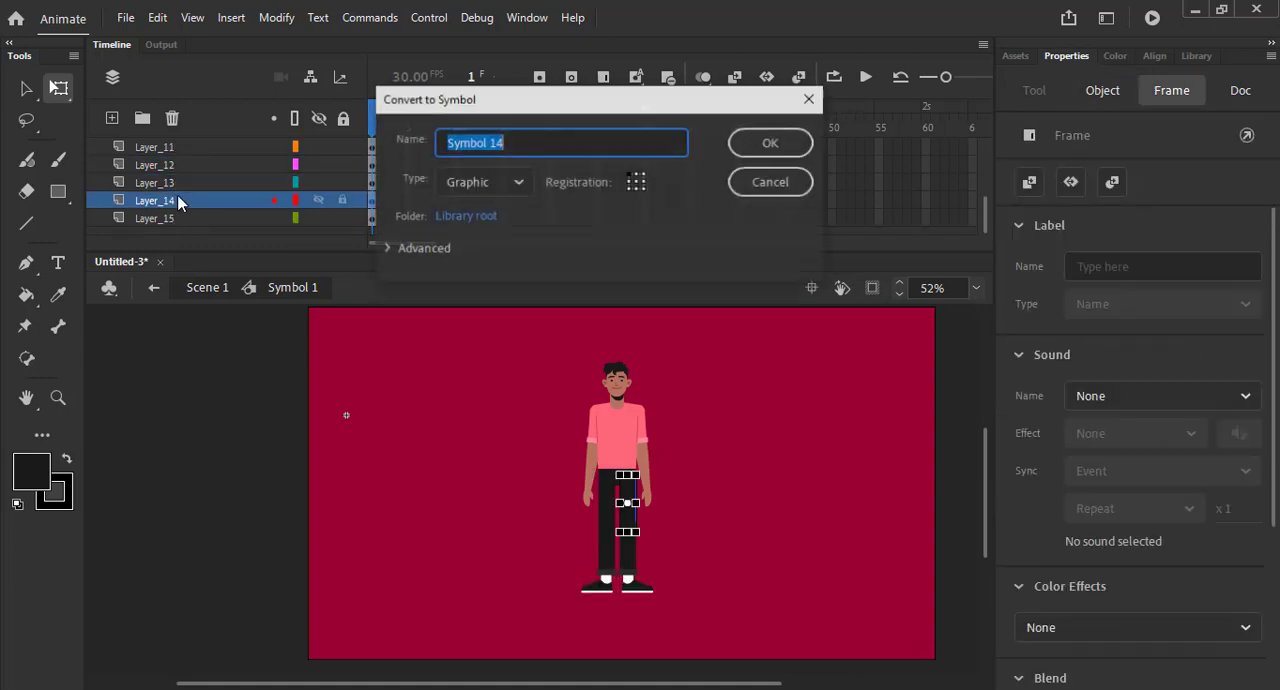
pyautogui.press('Return')
pyautogui.click(172, 215)
pyautogui.press('F8')
pyautogui.press('Return')
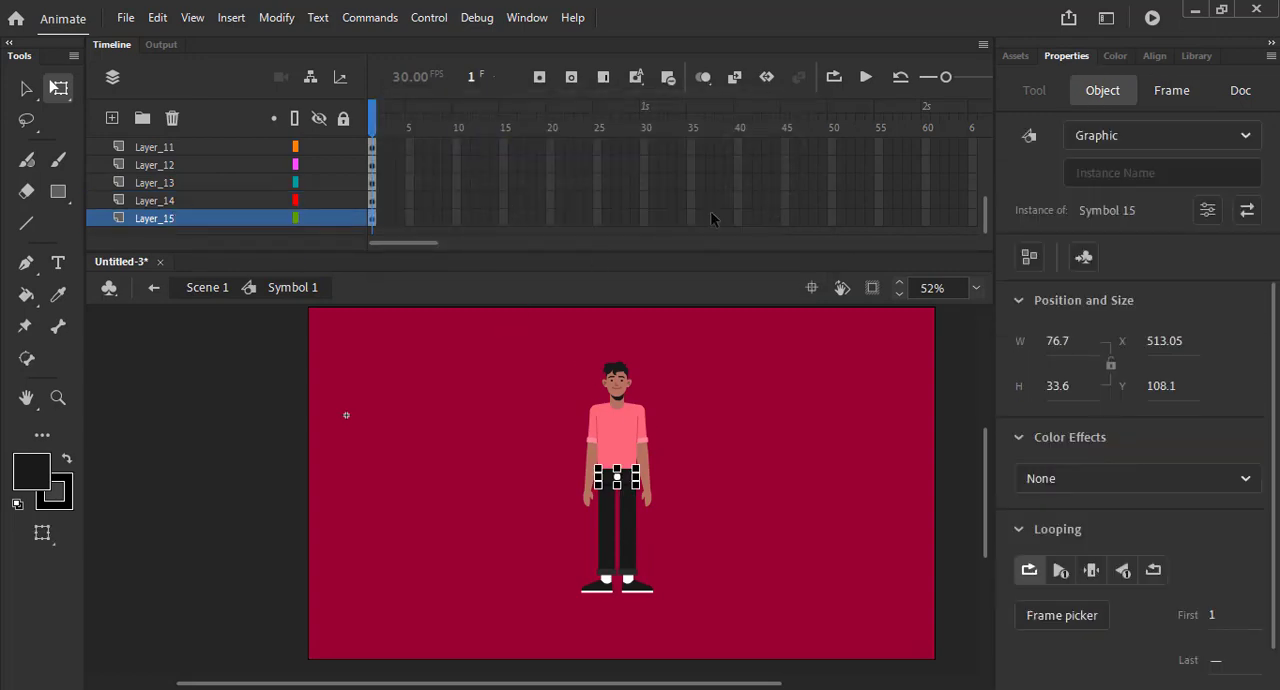
# - Extend all layers of Symbol 1 to frame 45 and insert keyframes on them at frames 20 and 27
pyautogui.moveTo(786, 150); pyautogui.dragTo(791, 437)
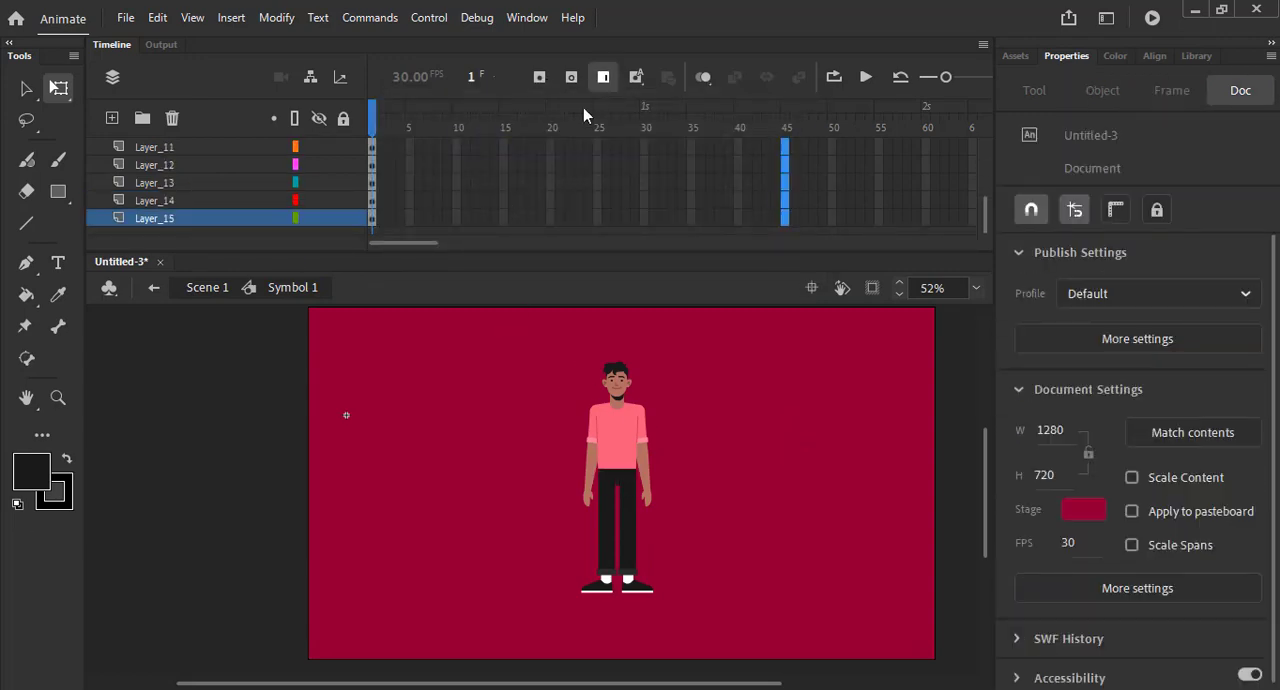
pyautogui.moveTo(551, 145); pyautogui.dragTo(551, 454)
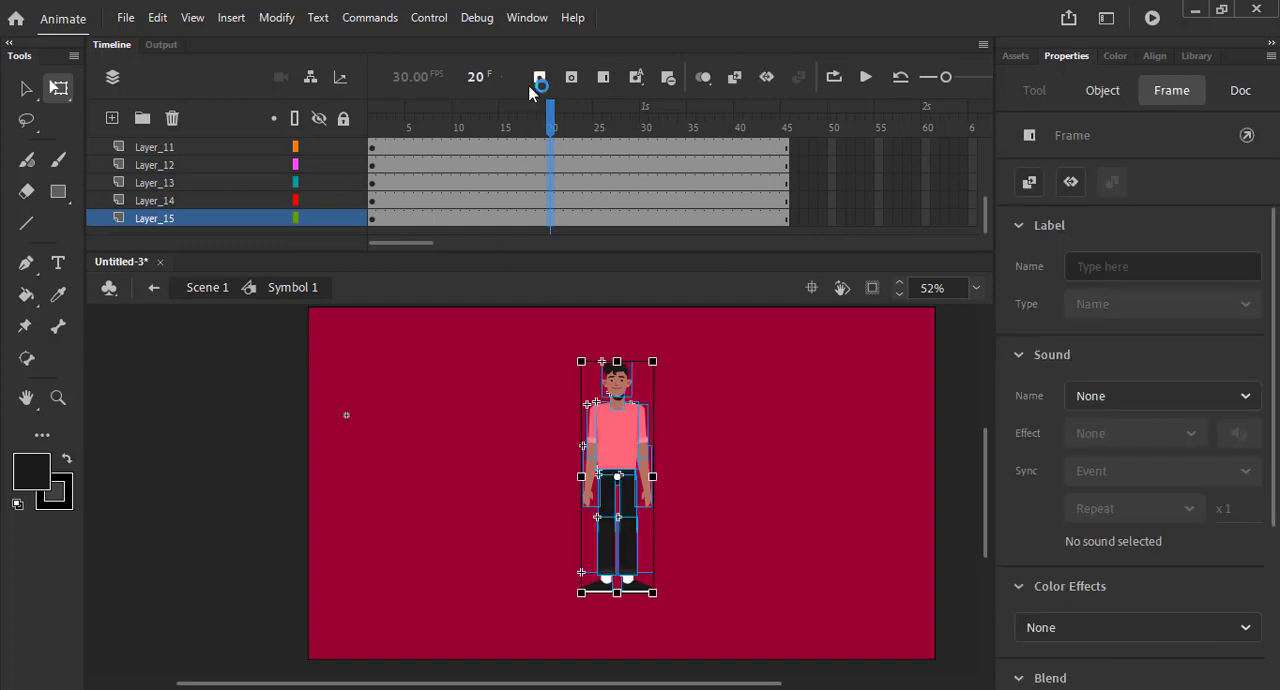
pyautogui.click(535, 81)
pyautogui.moveTo(610, 220); pyautogui.dragTo(612, 79)
pyautogui.click(539, 78)
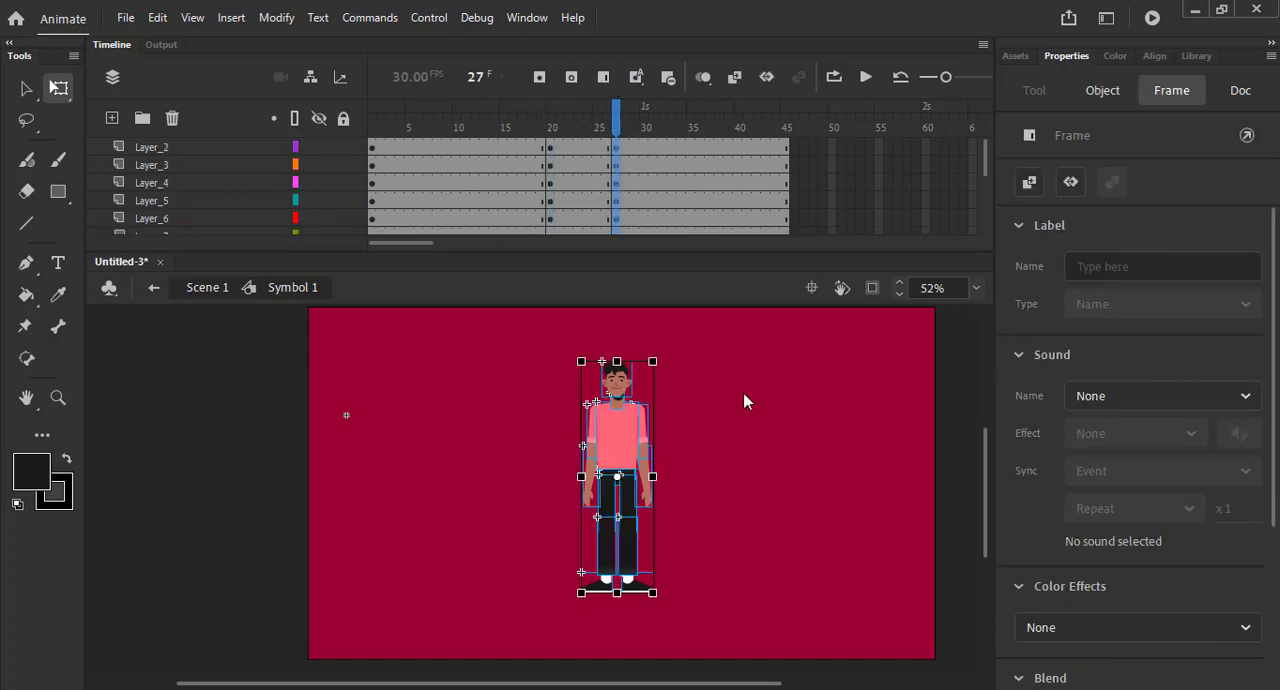
# - At frame 27, set the pivot of the arm on Layer_7 and Layer_8 at the shoulder and swing it away from the body
pyautogui.click(744, 401)
pyautogui.click(596, 440)
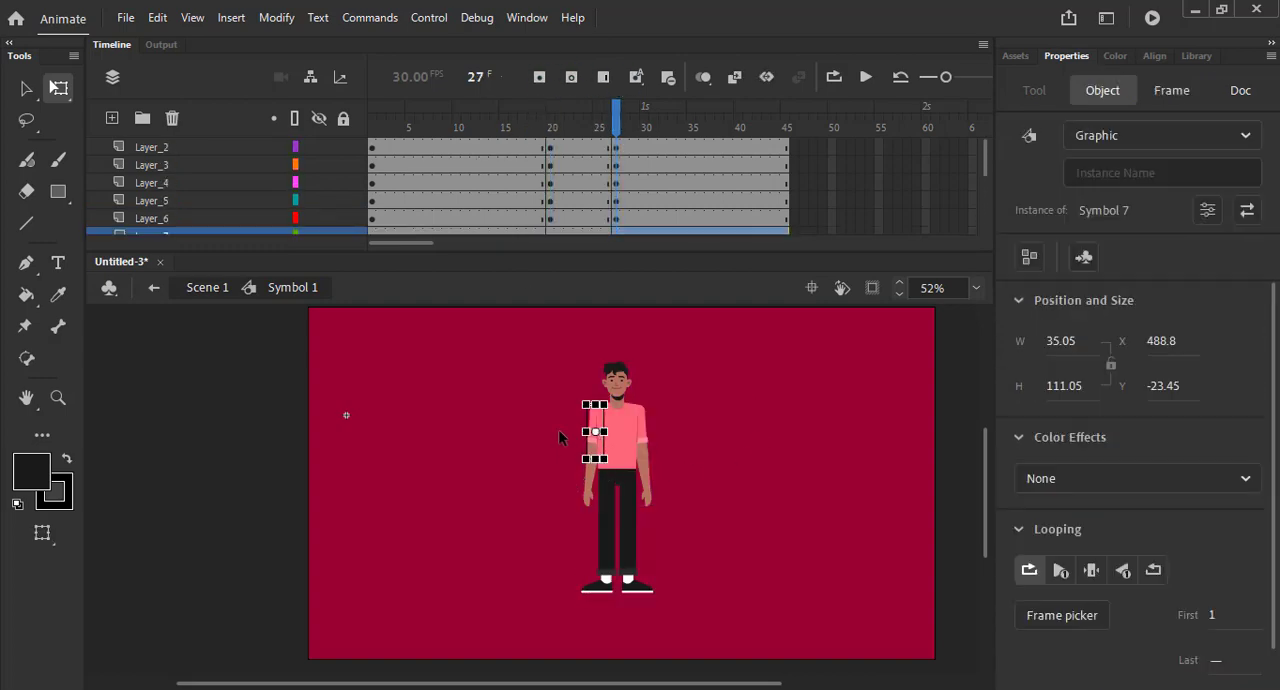
pyautogui.moveTo(568, 418); pyautogui.dragTo(593, 519)
pyautogui.moveTo(596, 455); pyautogui.dragTo(595, 404)
pyautogui.moveTo(585, 515); pyautogui.dragTo(575, 443)
# - At frame 27, rotate the forearm on Layer_8 outward from the elbow, away from the body
pyautogui.click(549, 470)
pyautogui.click(563, 466)
pyautogui.moveTo(541, 508); pyautogui.dragTo(529, 482)
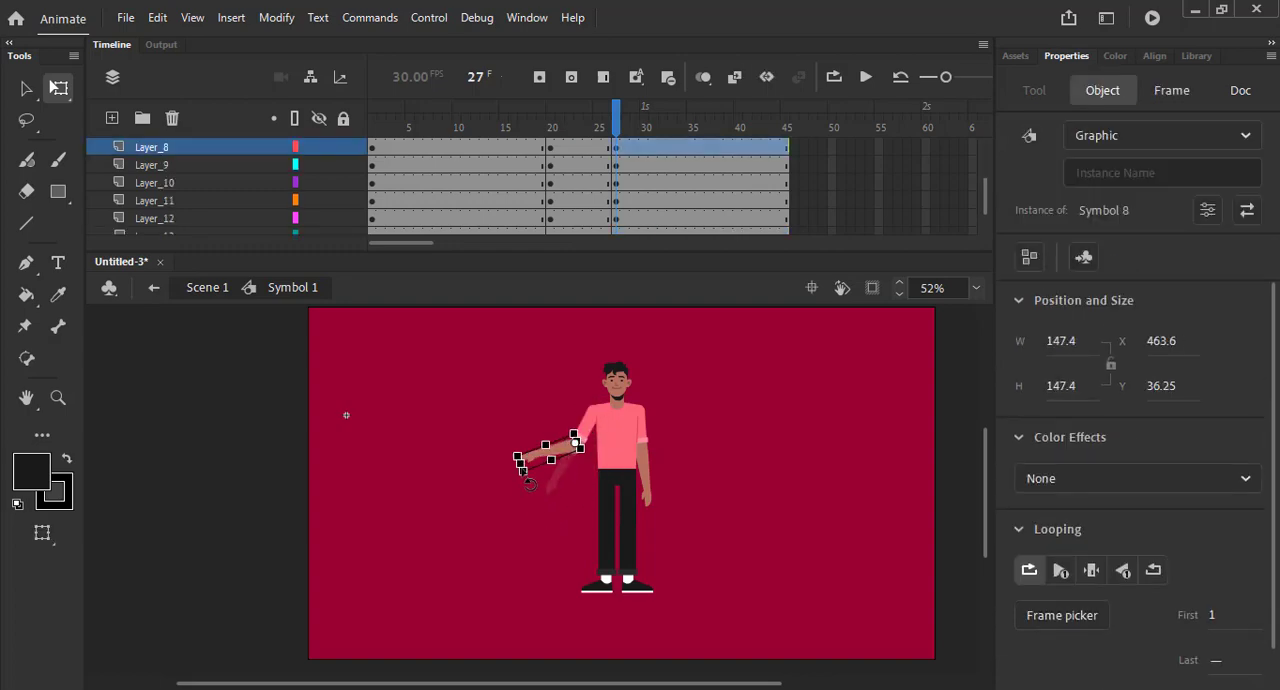
# - At frame 27, swing the whole arm on Layer_5 and Layer_6 outward from the shoulder
pyautogui.click(663, 477)
pyautogui.click(648, 450)
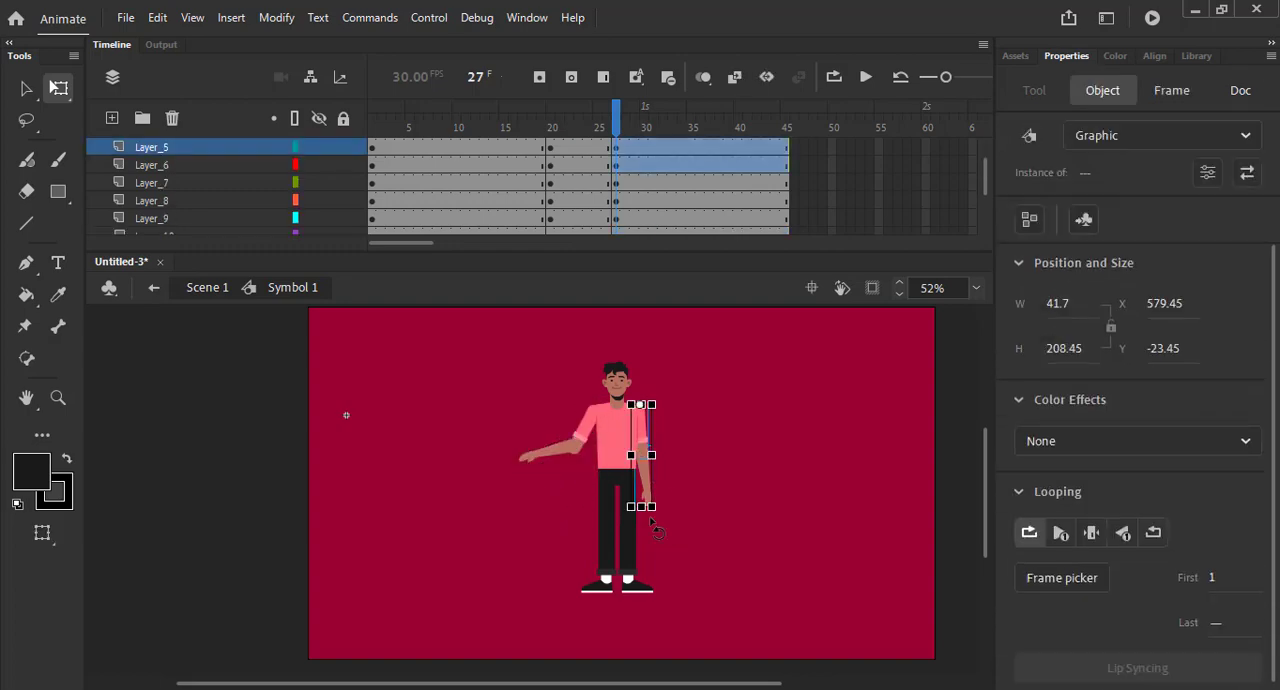
pyautogui.moveTo(651, 519); pyautogui.dragTo(727, 461)
# - Bend the forearm on Layer_6 downward at the elbow and nudge it into line with the upper arm
pyautogui.click(722, 424)
pyautogui.moveTo(658, 396); pyautogui.dragTo(706, 488)
pyautogui.click(784, 449)
pyautogui.press('Left')
pyautogui.press('Left')
pyautogui.press('Left')
pyautogui.press('Left')
pyautogui.press('Down')
pyautogui.click(755, 467)
pyautogui.click(689, 442)
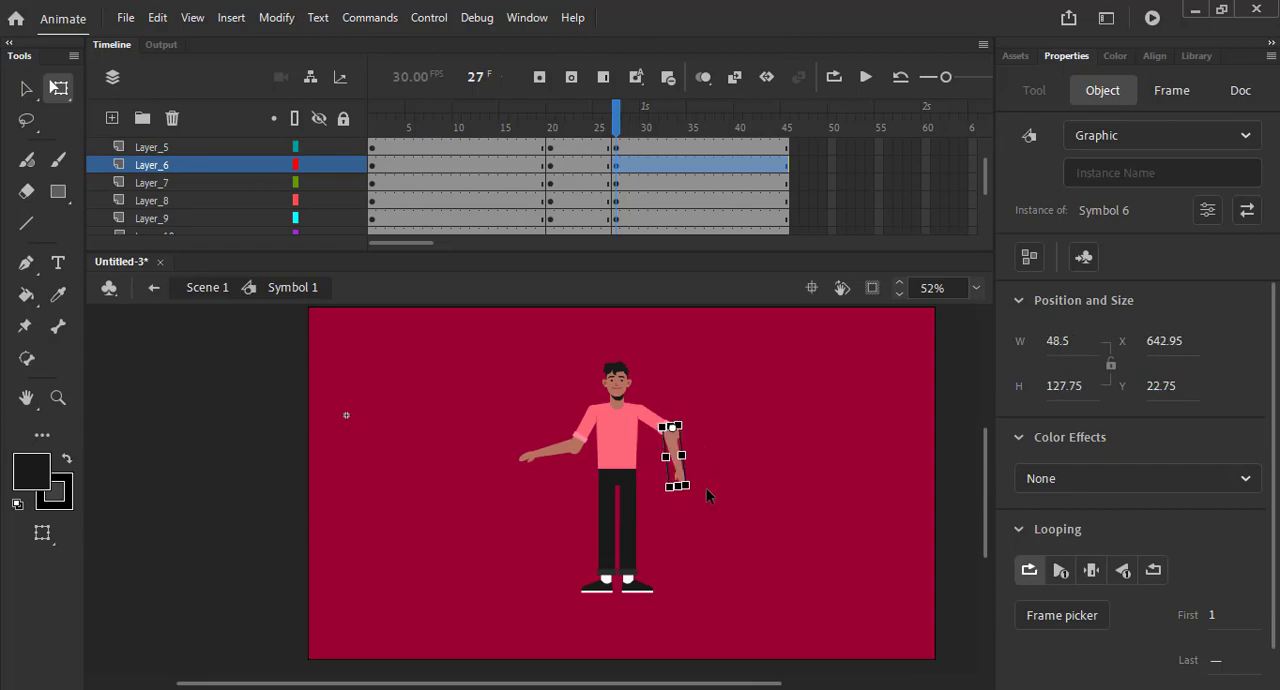
pyautogui.click(740, 443)
# - Create classic tweens between frames 20 and 27 on all layers and scrub through the timeline to preview the arm motion
pyautogui.moveTo(581, 150); pyautogui.dragTo(580, 519)
pyautogui.rightClick(576, 199)
pyautogui.click(640, 143)
pyautogui.rightClick(588, 203)
pyautogui.click(632, 143)
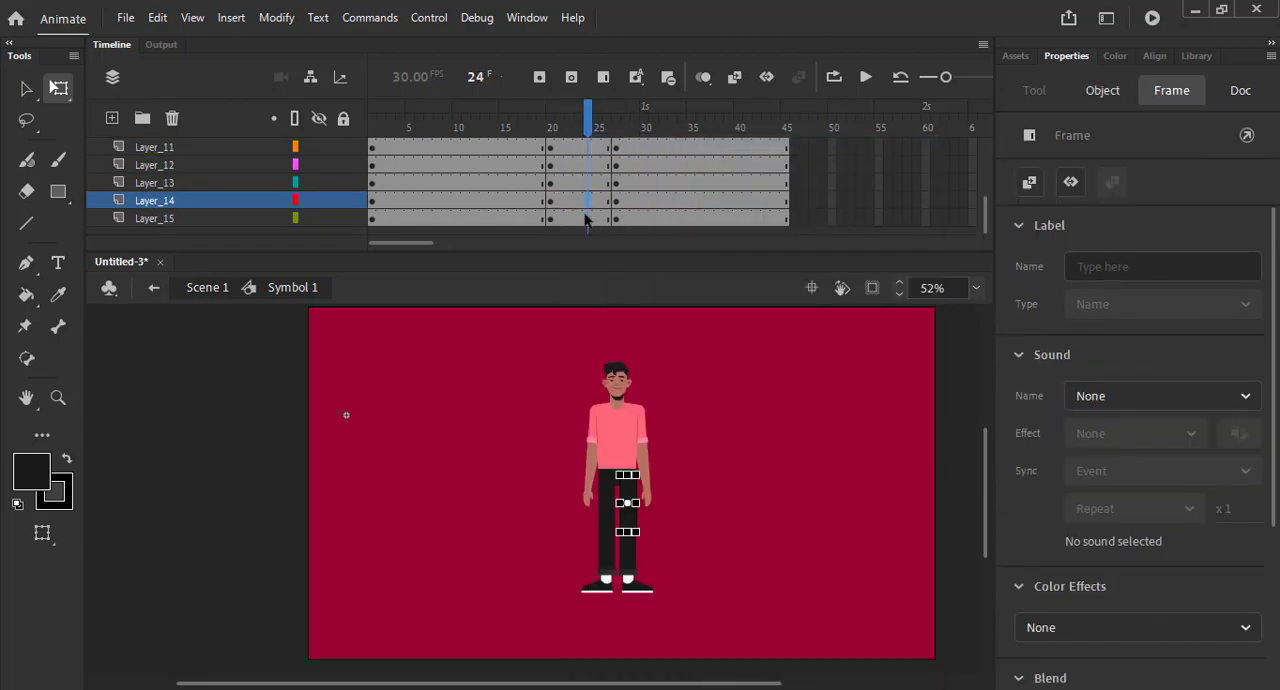
pyautogui.moveTo(586, 219); pyautogui.dragTo(650, 131)
pyautogui.rightClick(582, 132)
pyautogui.click(640, 137)
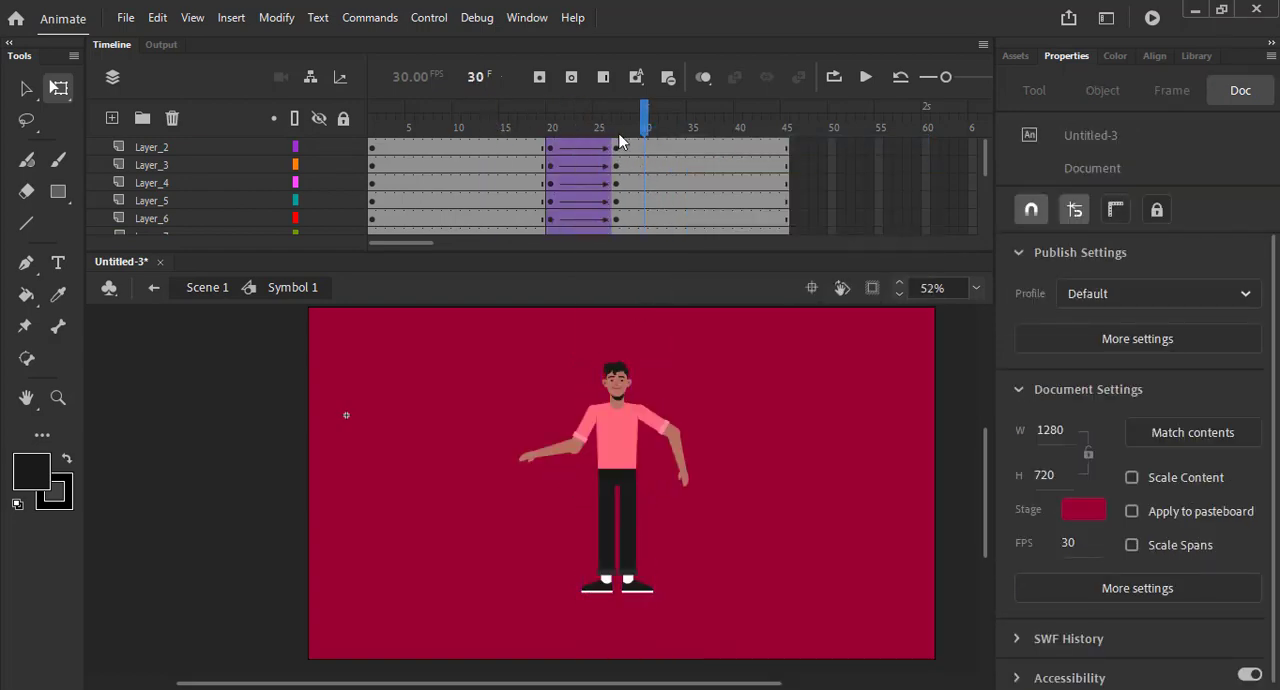
pyautogui.moveTo(605, 131); pyautogui.dragTo(333, 208)
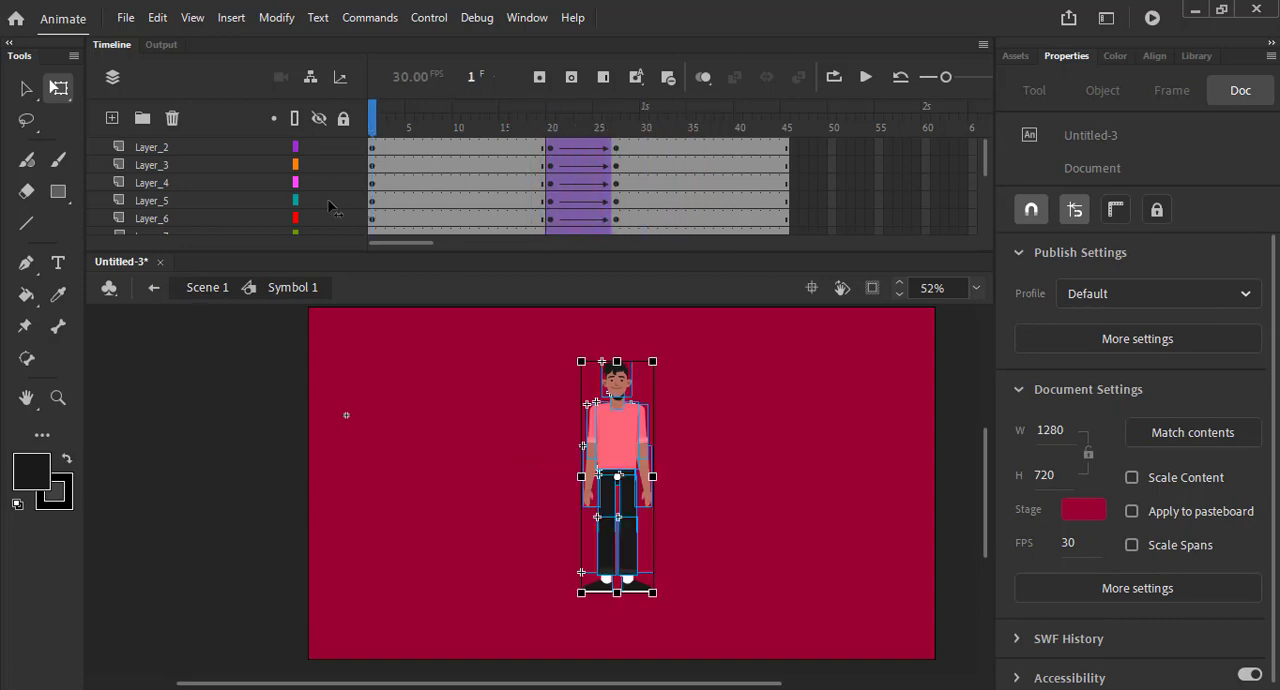
# - Switch to the Lesson 34 folder in File Explorer and preview the character artwork in 40669.eps
pyautogui.click(289, 689)
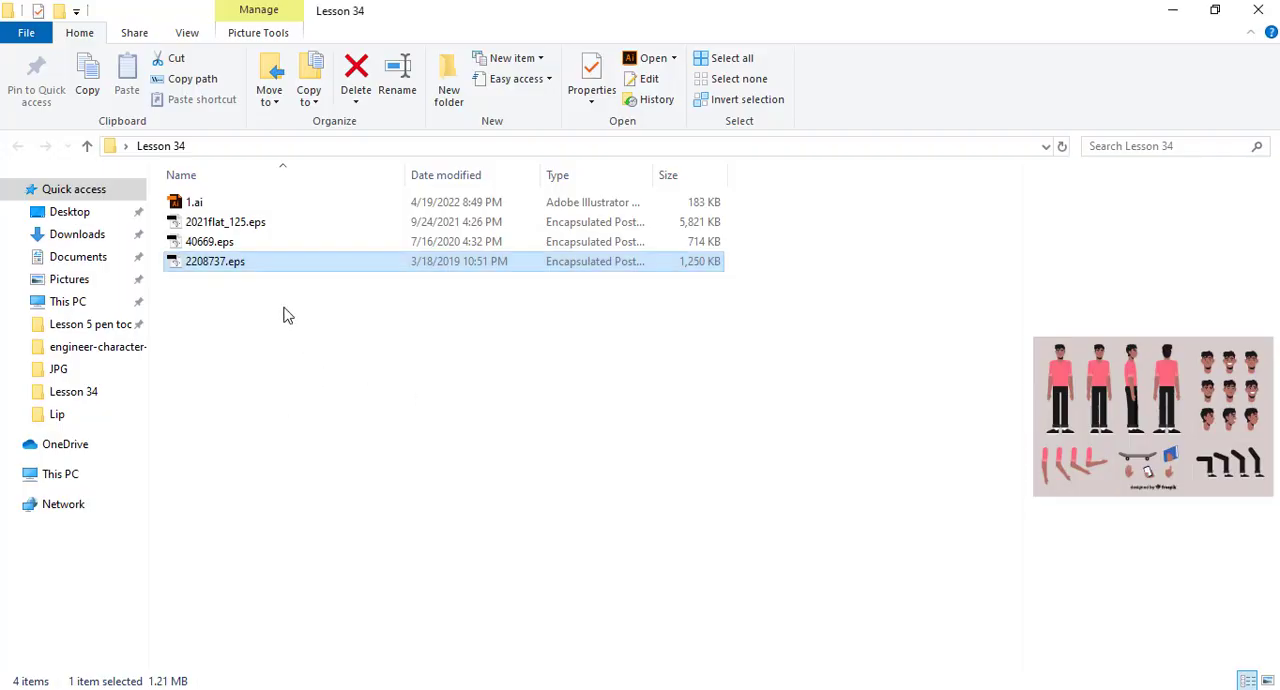
pyautogui.click(244, 246)
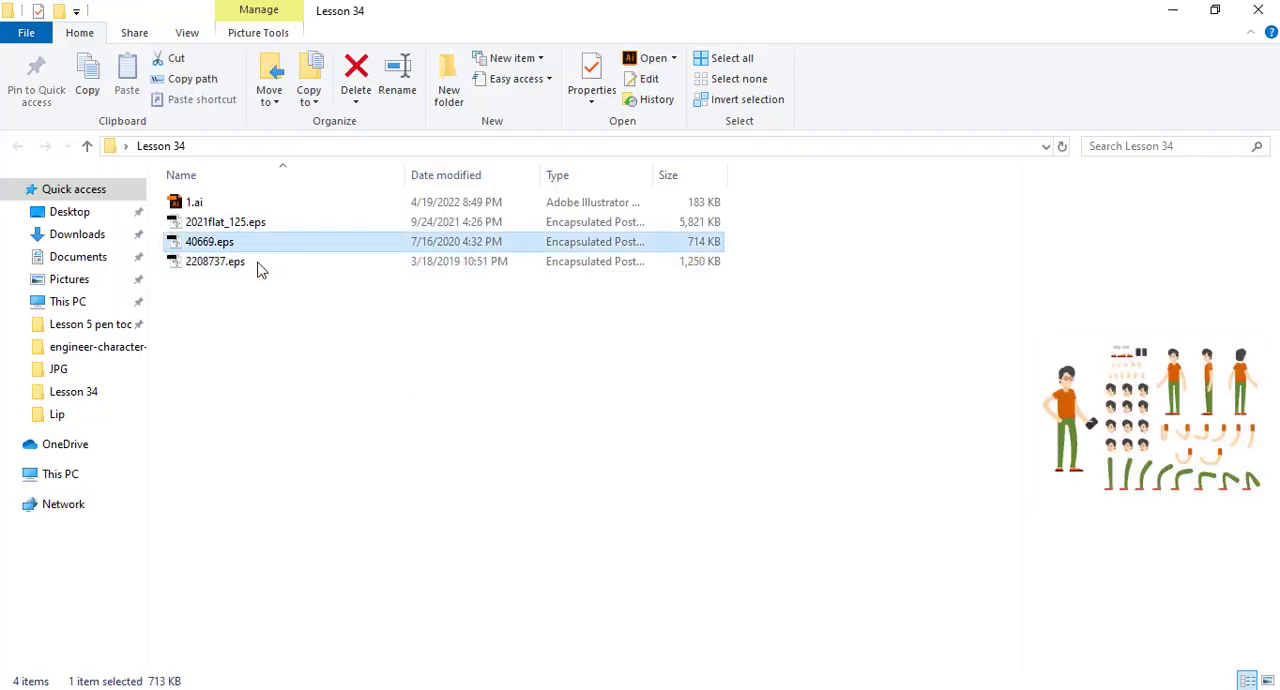
pyautogui.click(246, 246)
pyautogui.click(329, 286)
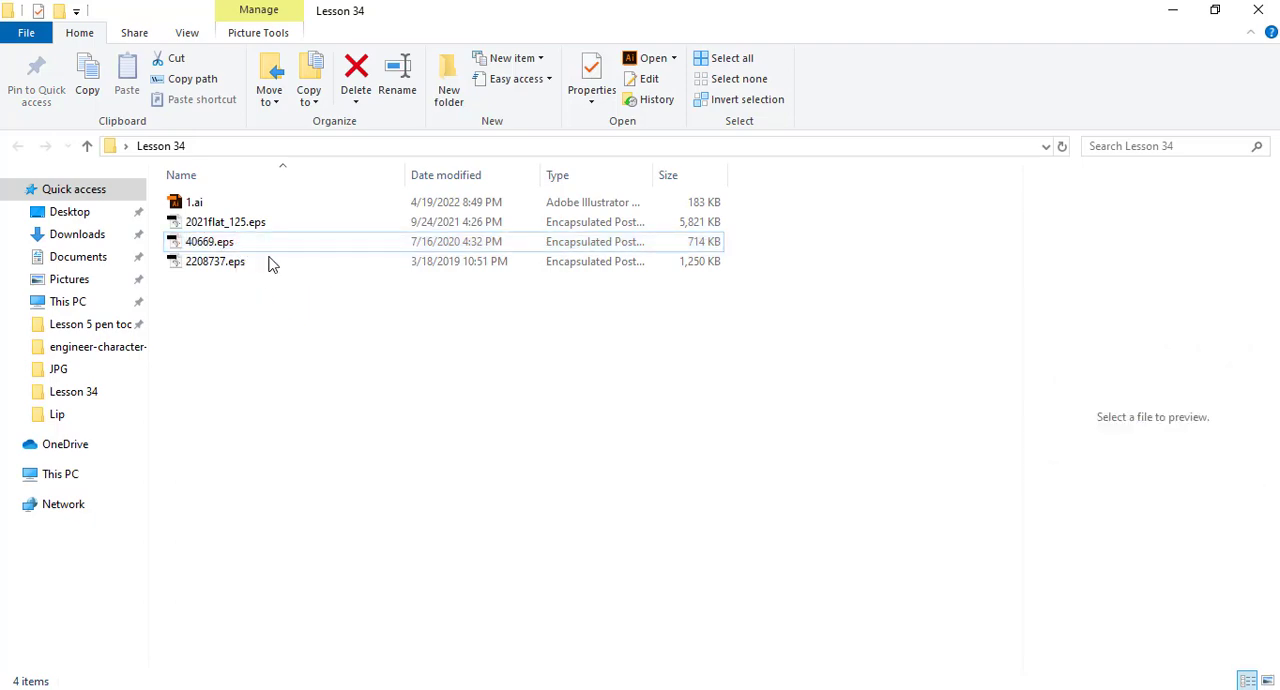